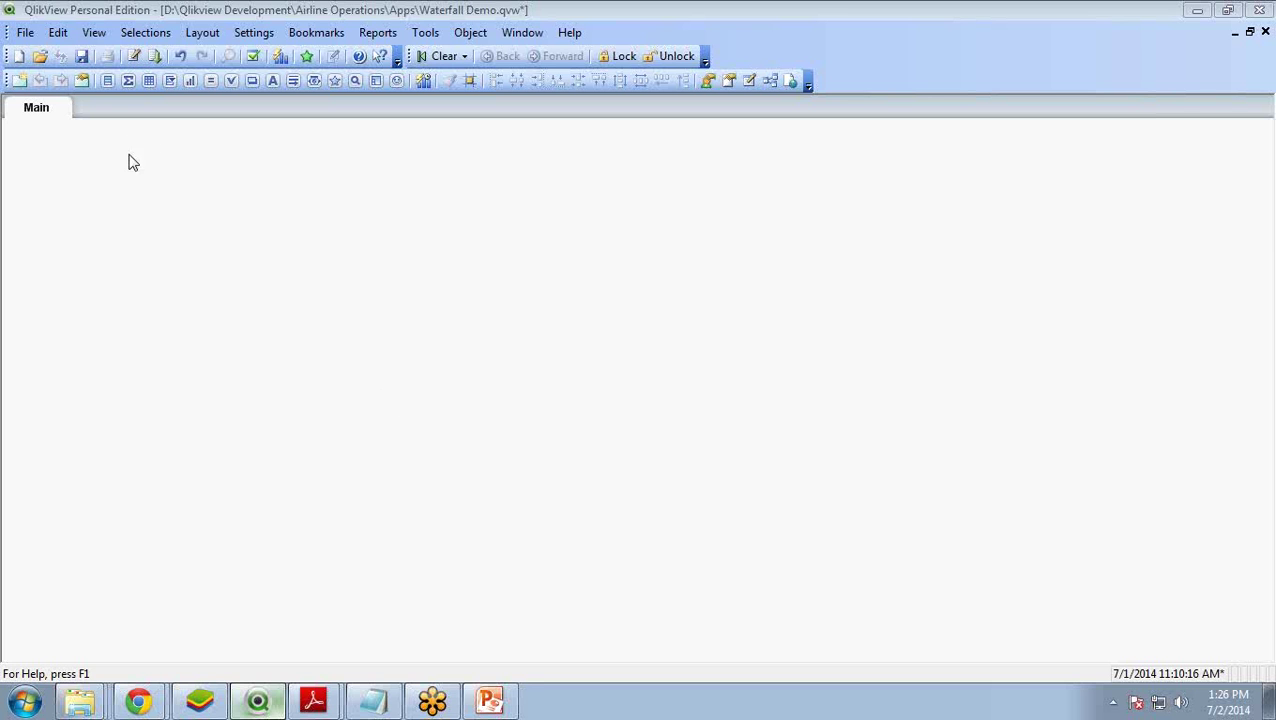
In the load script, add a Load * Inline block below the SET statements with the header Category,Value
{"action": "left_click", "coordinate": [135, 58]}
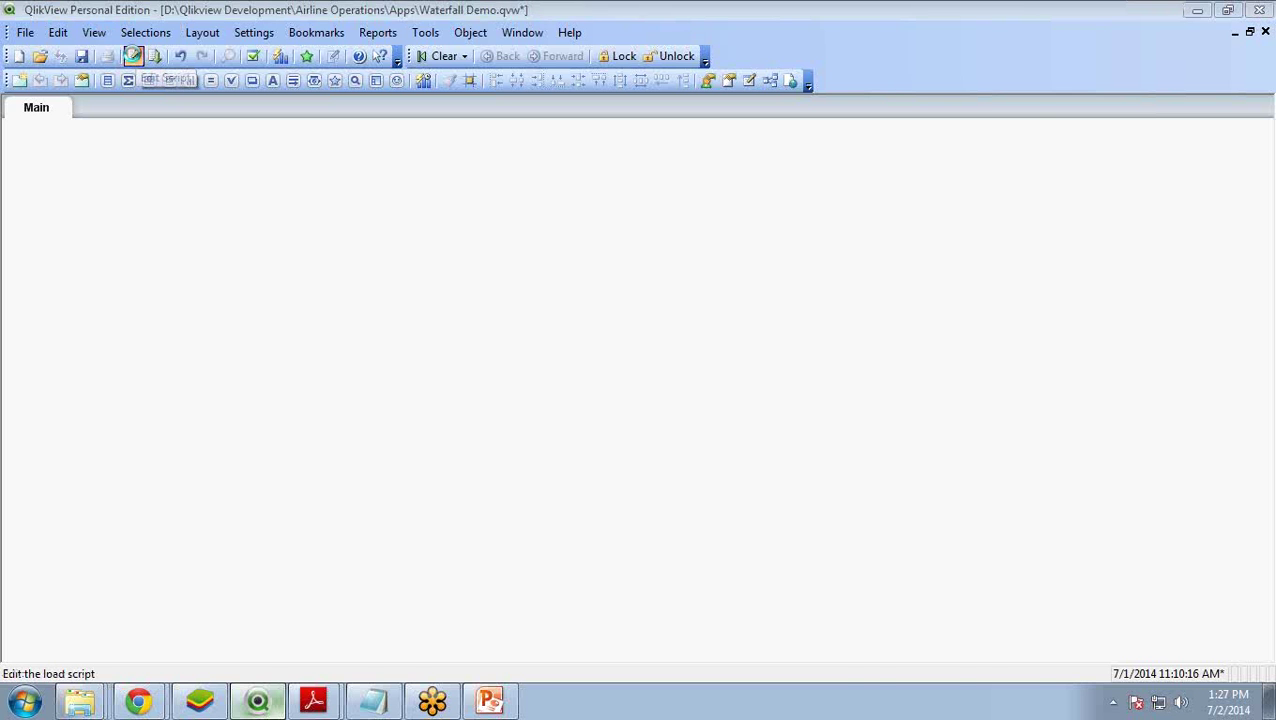
{"action": "left_click_drag", "start_coordinate": [310, 289], "coordinate": [359, 434]}
{"action": "key", "text": "Delete"}
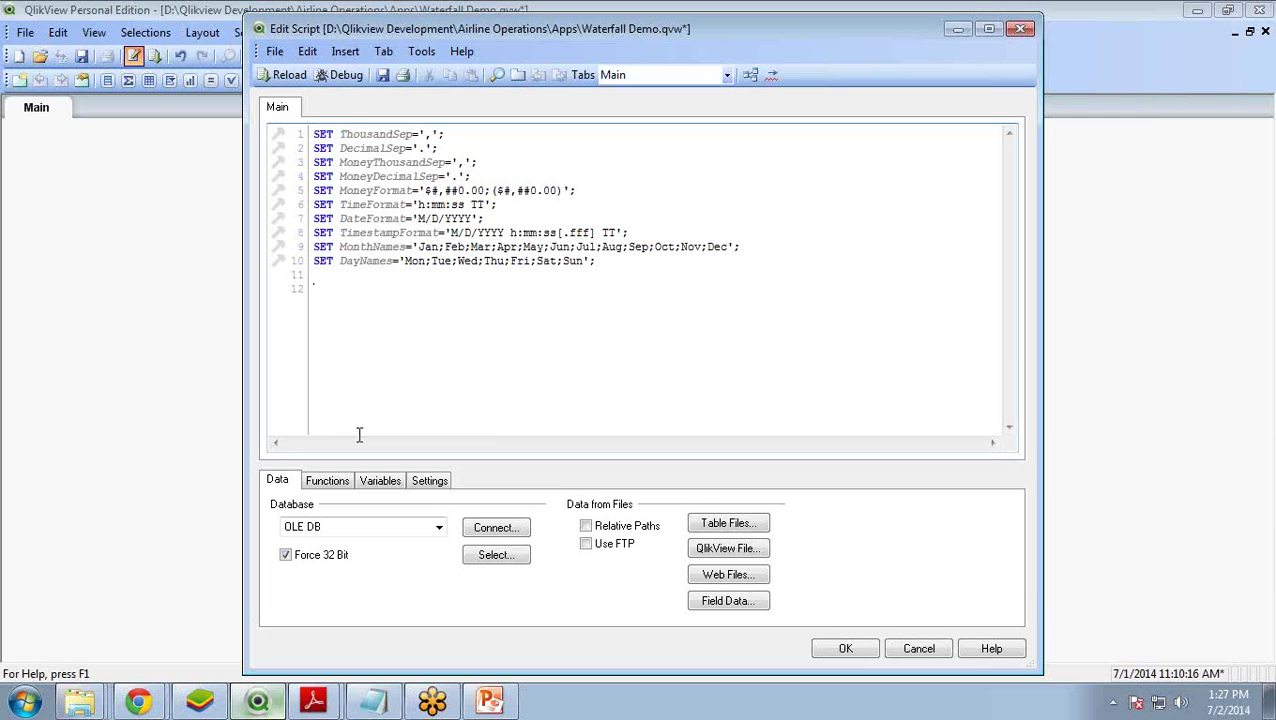
{"action": "type", "text": "Load * Inline"}
{"action": "key", "text": "Return"}
{"action": "type", "text": "["}
{"action": "type", "text": "];"}
{"action": "key", "text": "Return"}
{"action": "key", "text": "Return"}
{"action": "type", "text": "Category"}
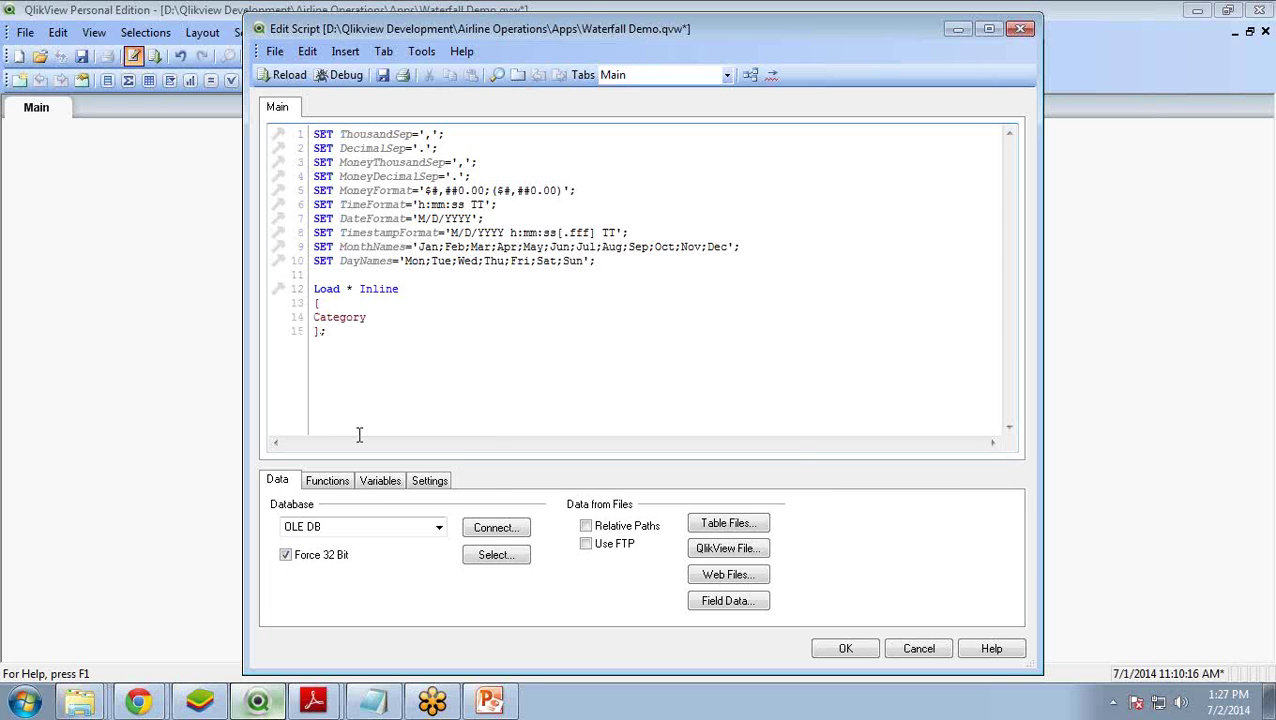
{"action": "type", "text": ",Value"}
Add the inline data rows Sales,62000; COGS,25000; Expenses,27000; and Tax,3000
{"action": "key", "text": "Return"}
{"action": "type", "text": "Sales"}
{"action": "type", "text": ",62000 "}
{"action": "type", "text": "COGS"}
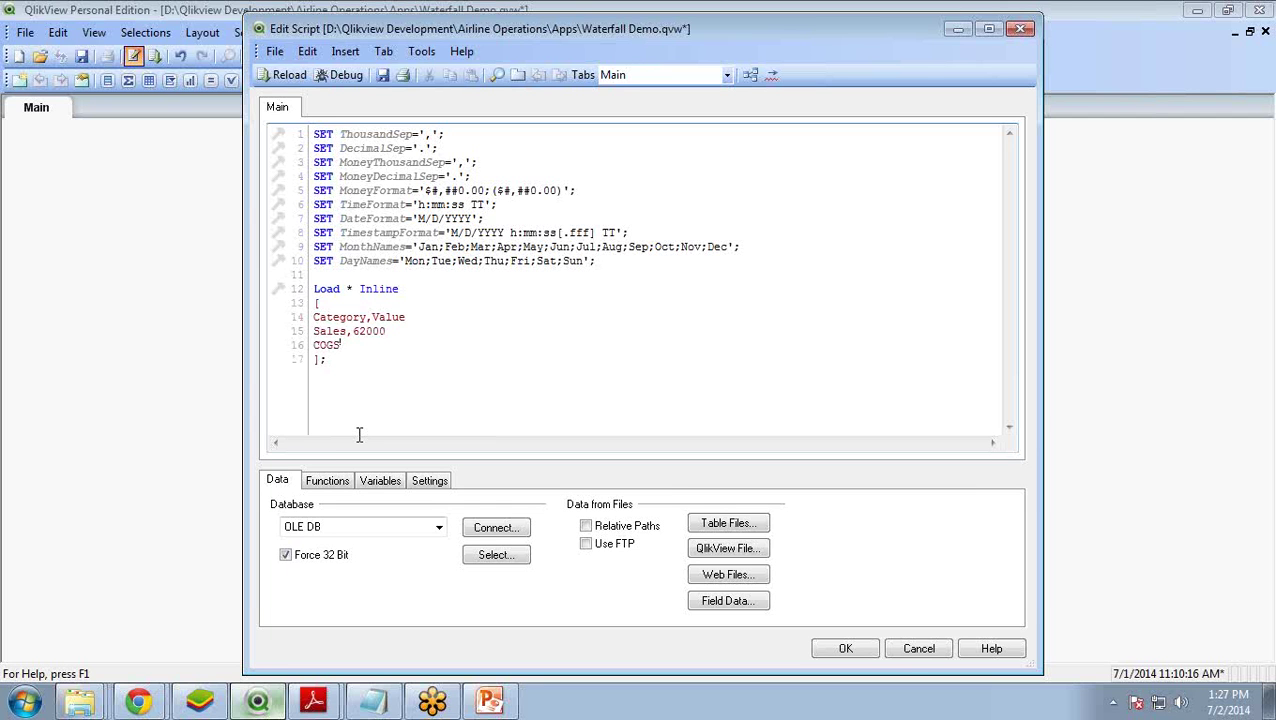
{"action": "type", "text": ",25000 "}
{"action": "type", "text": "Expenses"}
{"action": "type", "text": ",270"}
{"action": "type", "text": "00"}
{"action": "key", "text": "Return"}
{"action": "type", "text": "Tax"}
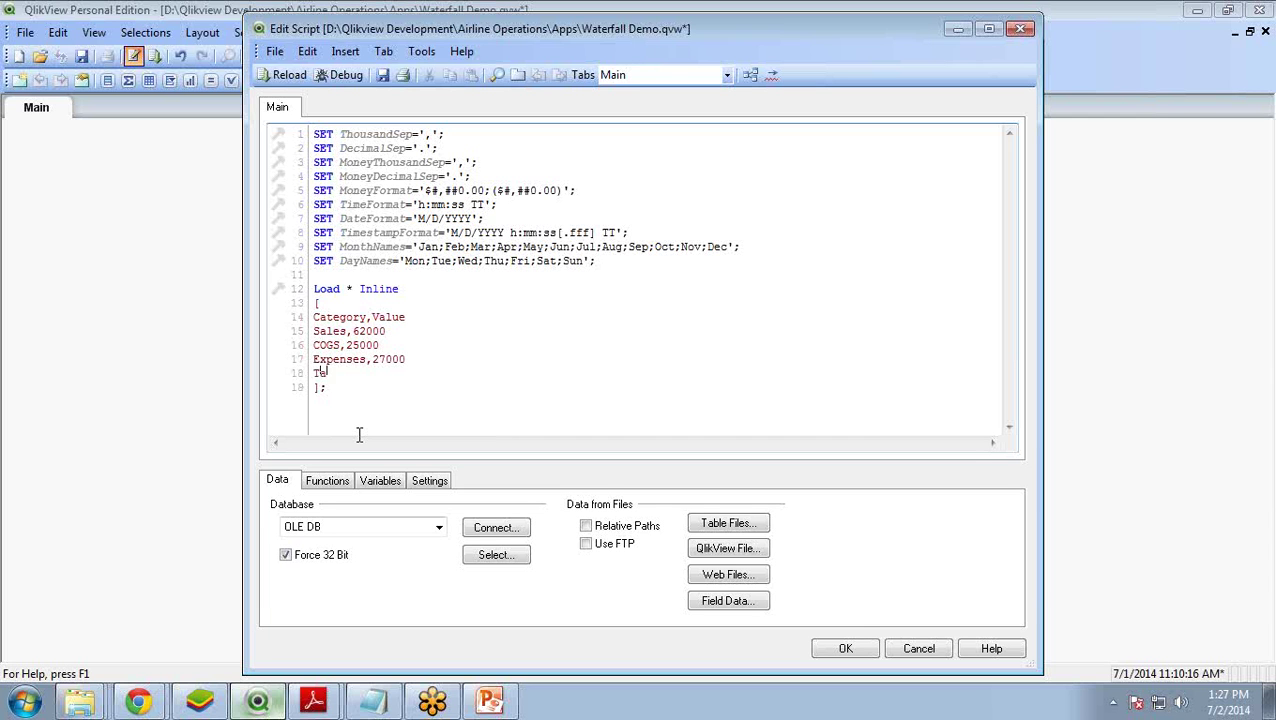
{"action": "type", "text": ",3000"}
Accept the edited load script and reload the document's data
{"action": "left_click", "coordinate": [340, 390]}
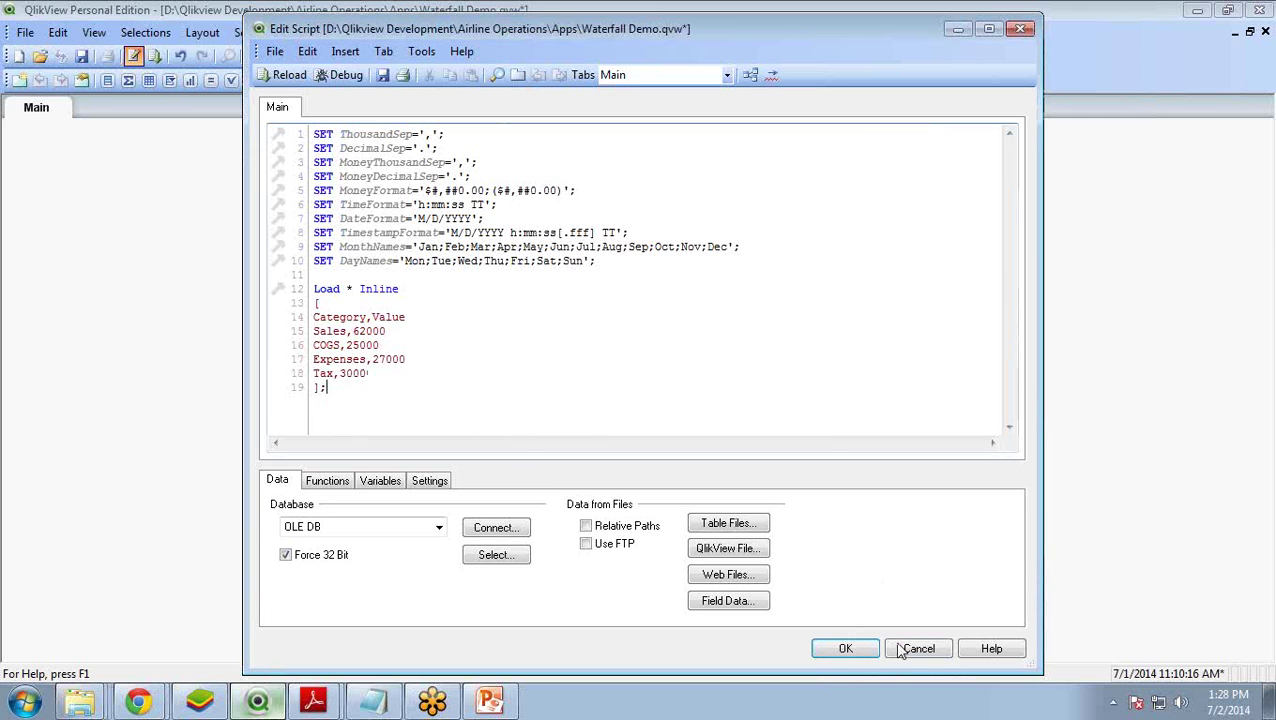
{"action": "left_click", "coordinate": [845, 650]}
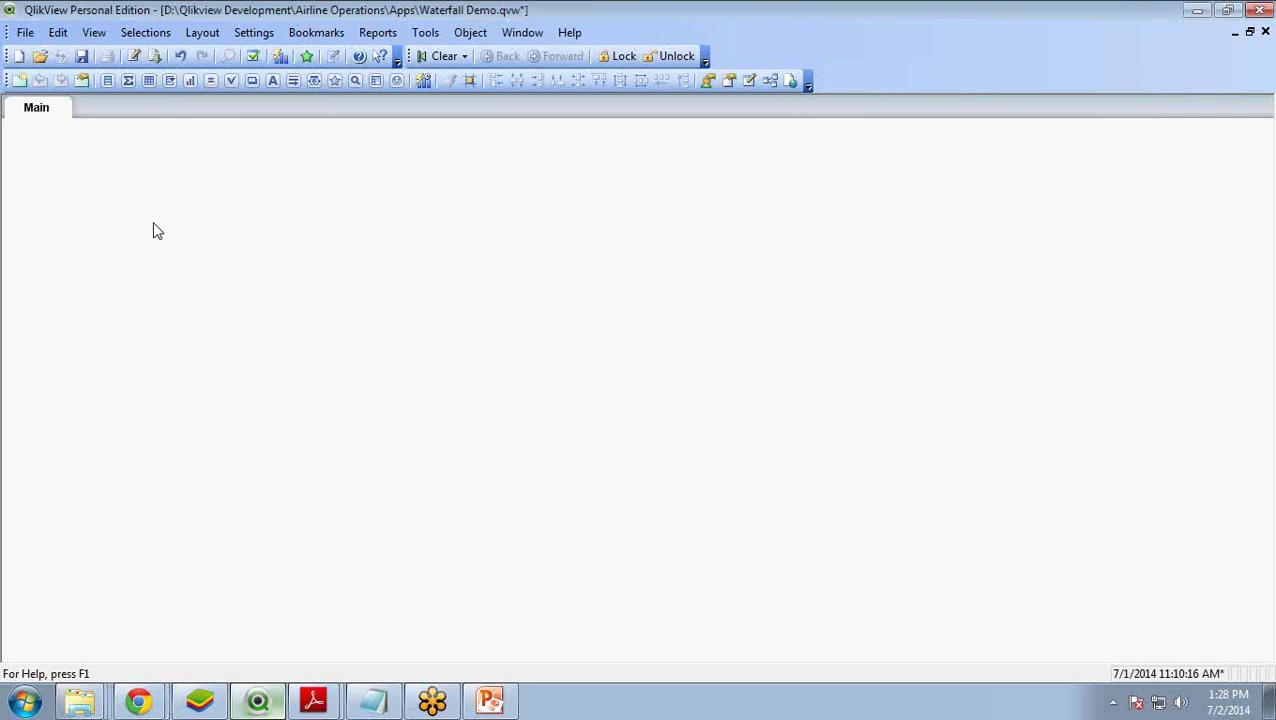
{"action": "left_click", "coordinate": [155, 57]}
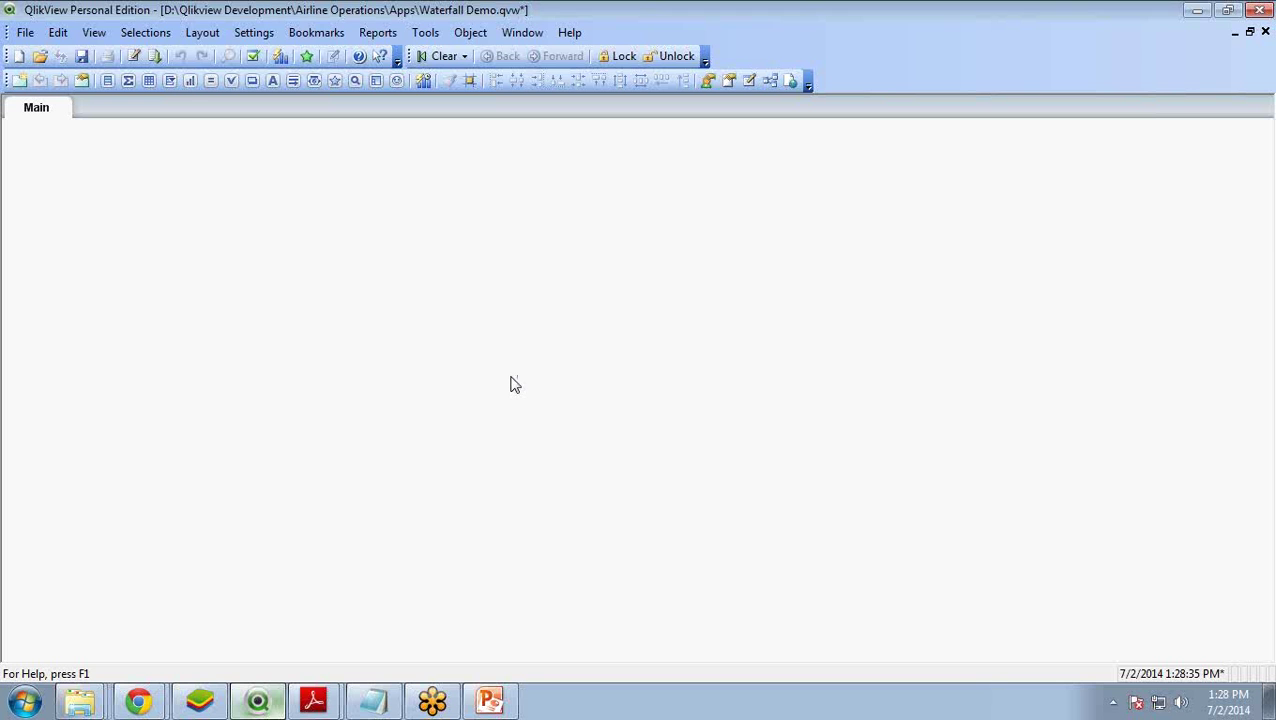
Create a new bar chart without any dimension and proceed to defining its first expression
{"action": "left_click", "coordinate": [191, 84]}
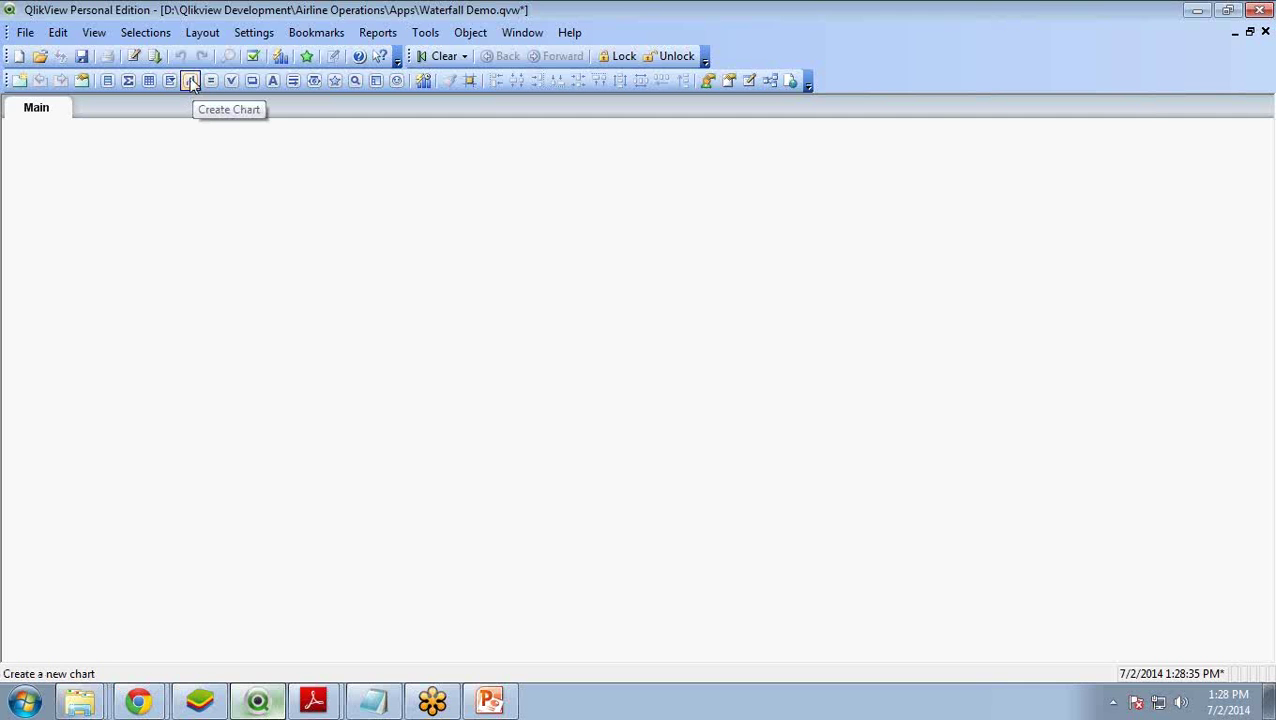
{"action": "left_click", "coordinate": [191, 84]}
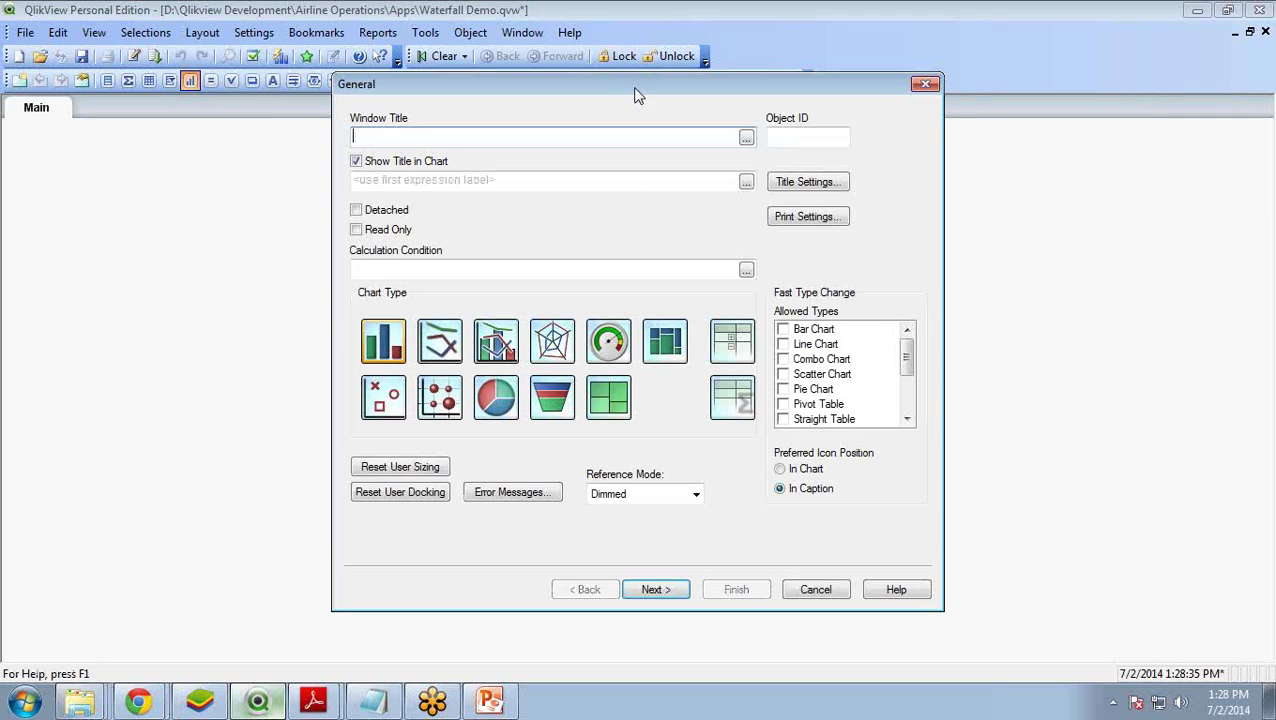
{"action": "left_click_drag", "start_coordinate": [613, 83], "coordinate": [506, 118]}
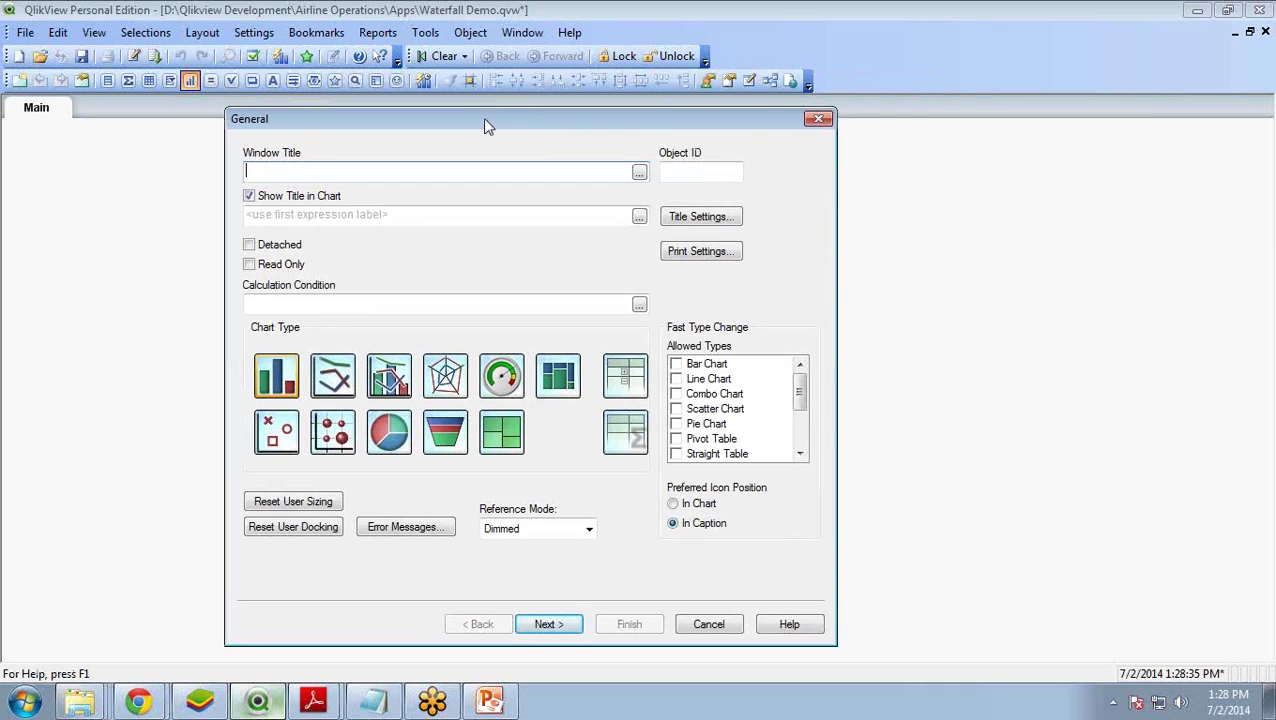
{"action": "left_click", "coordinate": [276, 383]}
{"action": "left_click", "coordinate": [549, 626]}
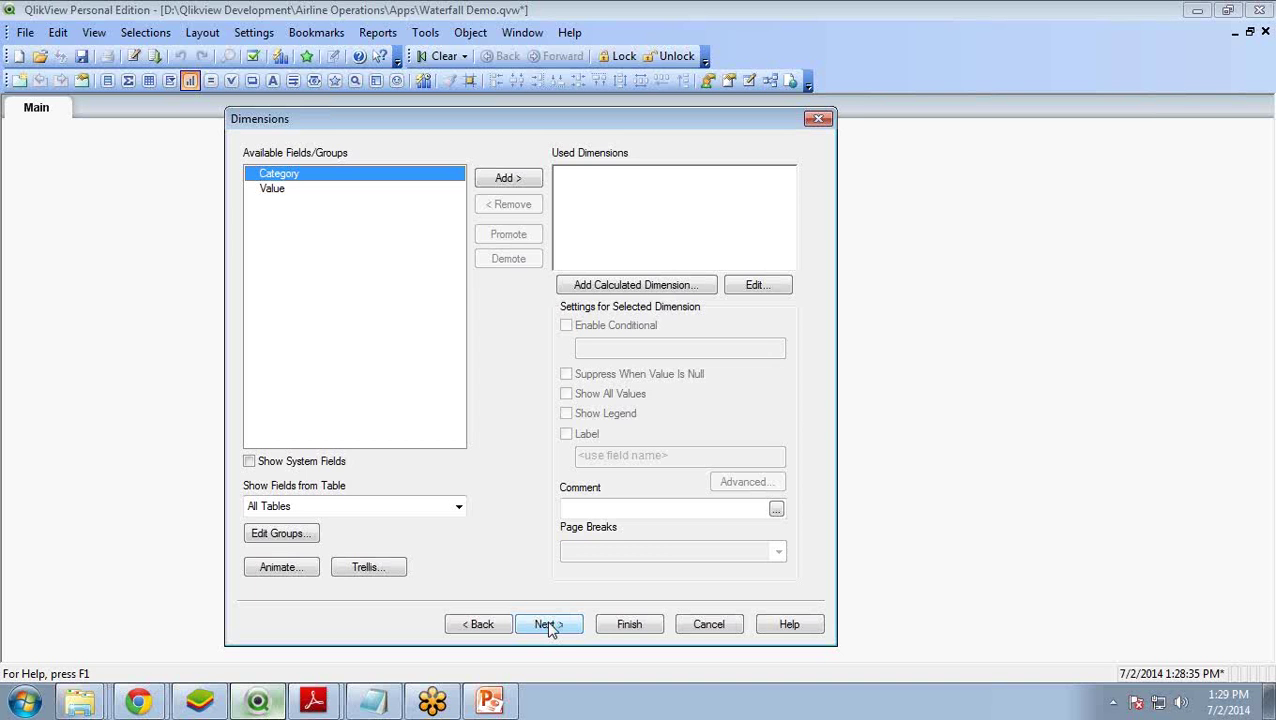
{"action": "left_click", "coordinate": [548, 624]}
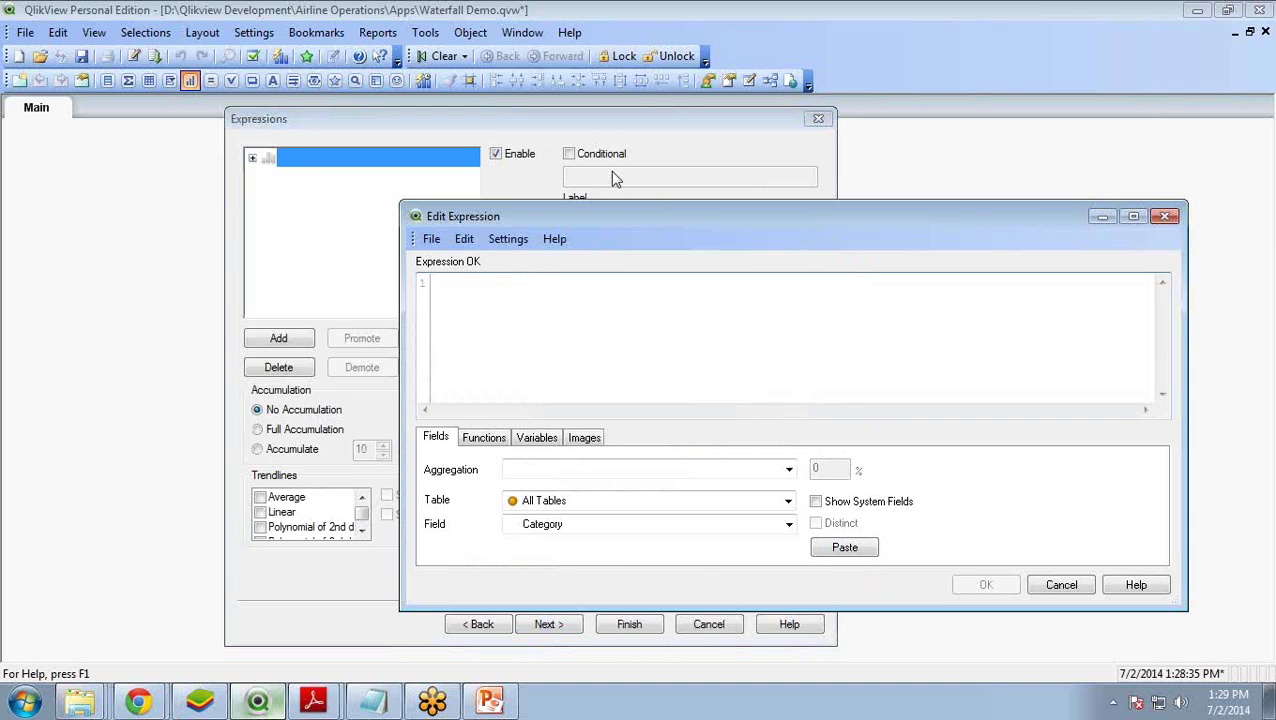
Define the first expression as Sum({<Category={'Sales'}>}Value) and copy its text for reuse
{"action": "left_click_drag", "start_coordinate": [672, 218], "coordinate": [445, 186]}
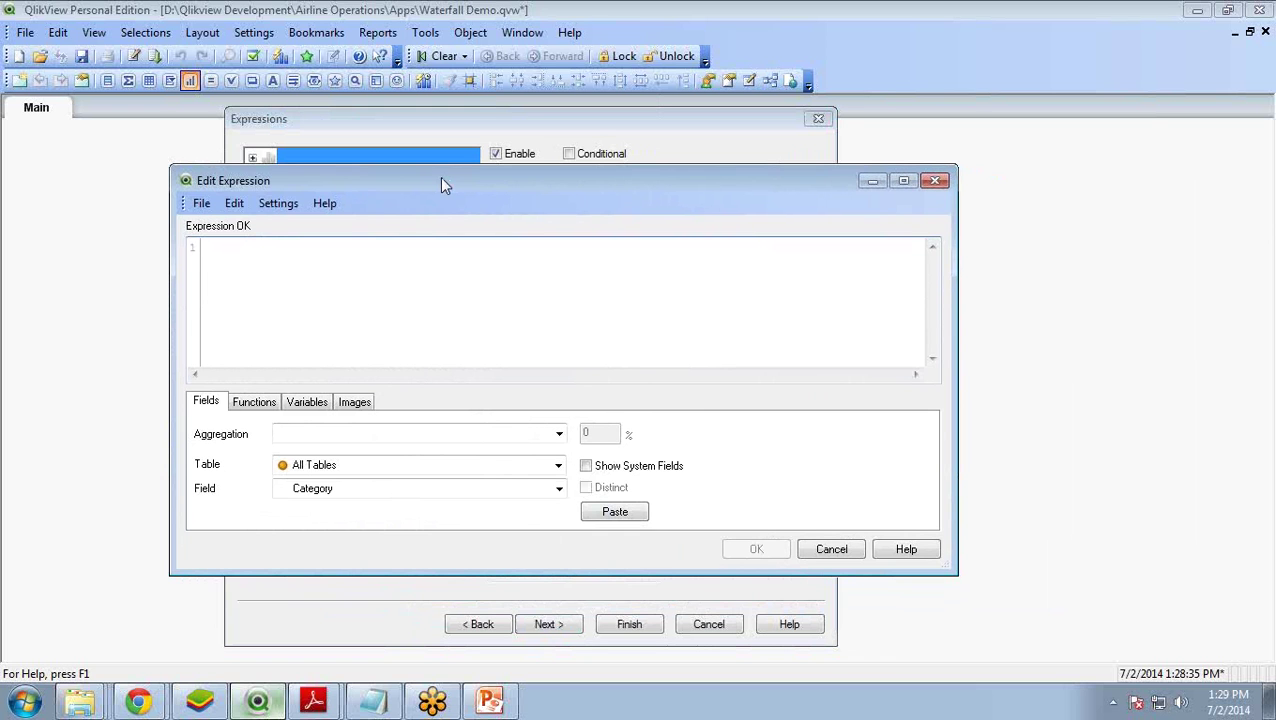
{"action": "type", "text": "Su"}
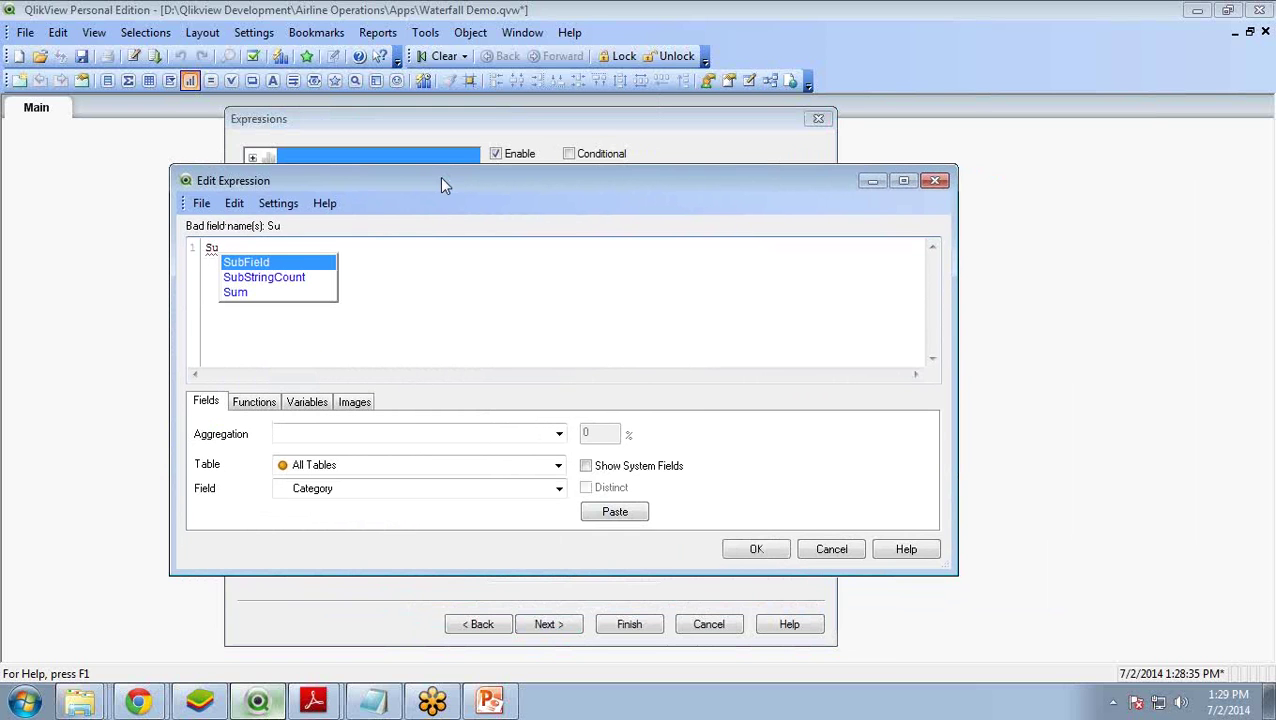
{"action": "key", "text": "ctrl+a"}
{"action": "type", "text": "Sum({<Category={'Sales'}>}Value)"}
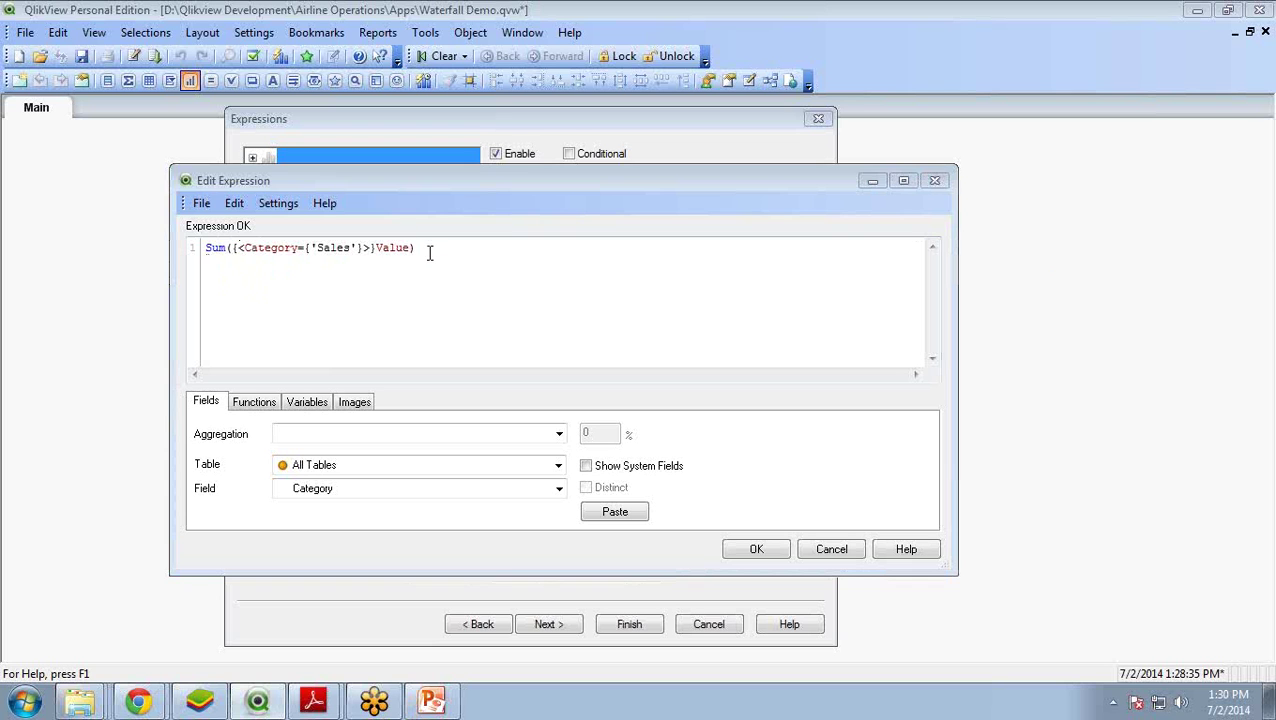
{"action": "left_click_drag", "start_coordinate": [429, 254], "coordinate": [199, 258]}
{"action": "left_click", "coordinate": [306, 298]}
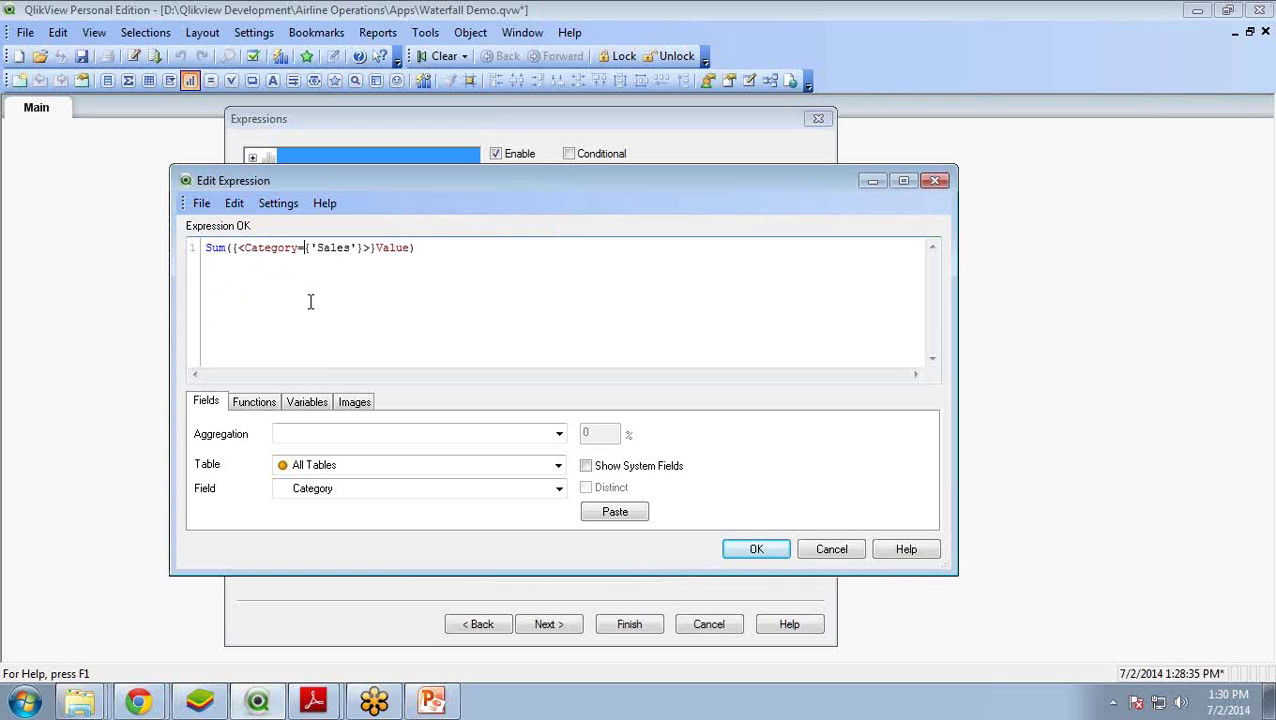
{"action": "left_click_drag", "start_coordinate": [429, 247], "coordinate": [200, 262]}
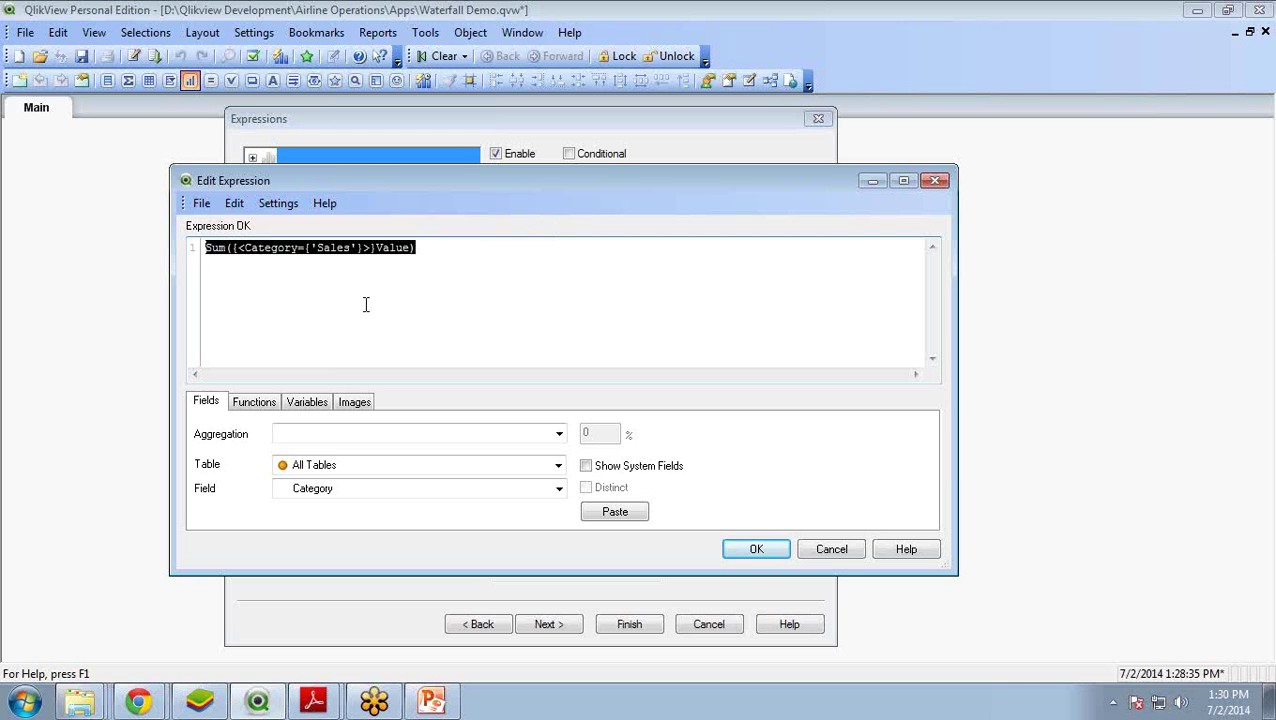
{"action": "left_click_drag", "start_coordinate": [306, 248], "coordinate": [170, 262]}
{"action": "key", "text": "ctrl+c"}
{"action": "left_click", "coordinate": [344, 282]}
{"action": "left_click", "coordinate": [757, 551]}
Label the Sales expression Sales$
{"action": "left_click", "coordinate": [612, 221]}
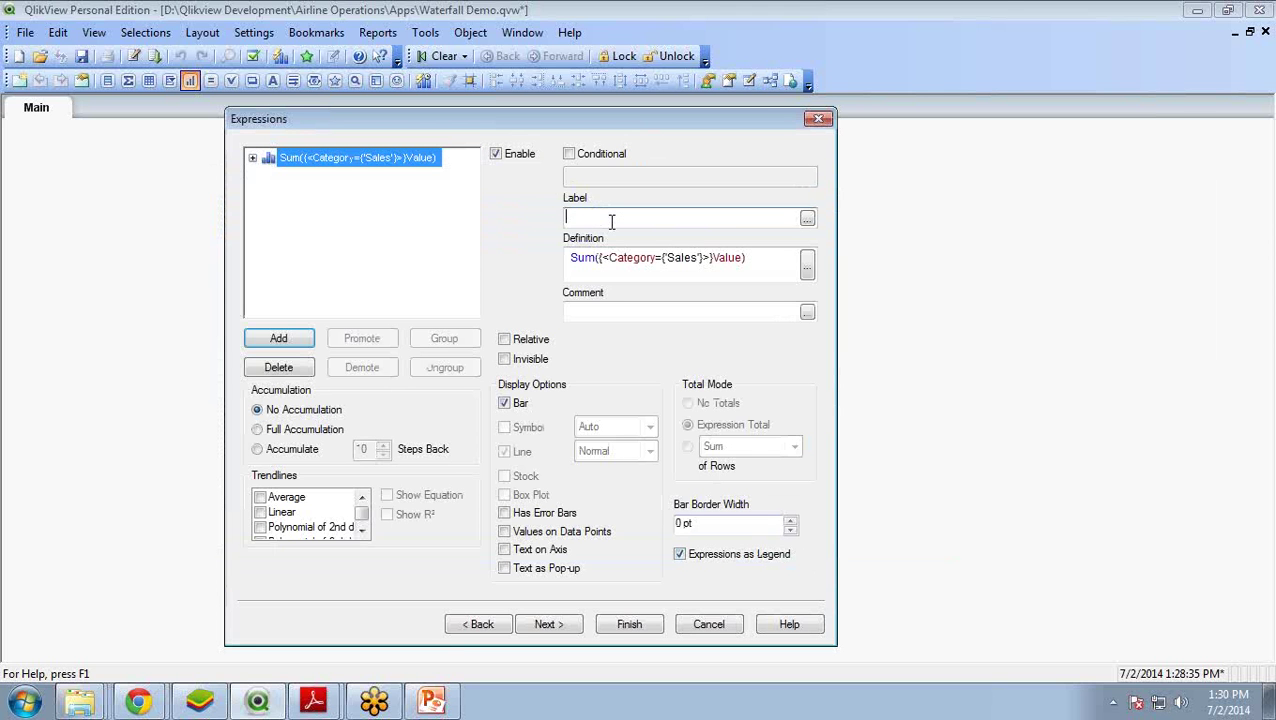
{"action": "type", "text": "Sales"}
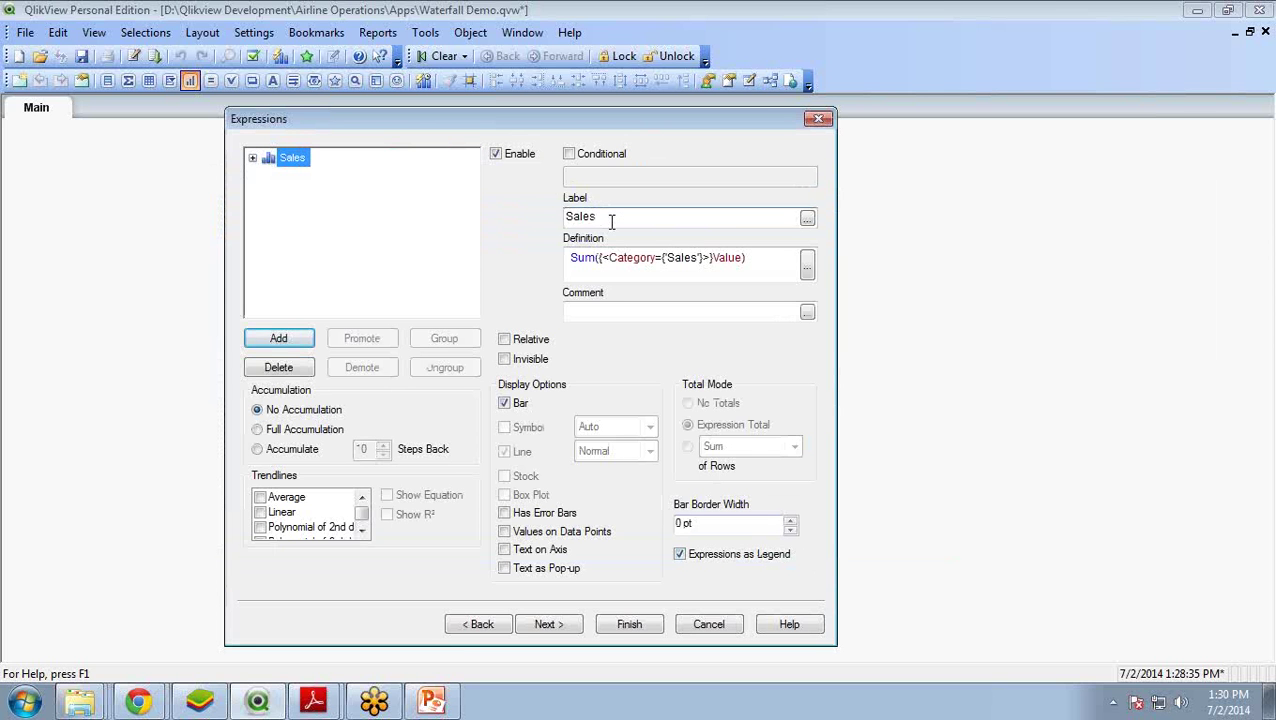
{"action": "type", "text": "$"}
Add a second expression from the copied text, with the category changed to COGS: Sum({<Category={'COGS'}>}Value)
{"action": "left_click", "coordinate": [280, 341]}
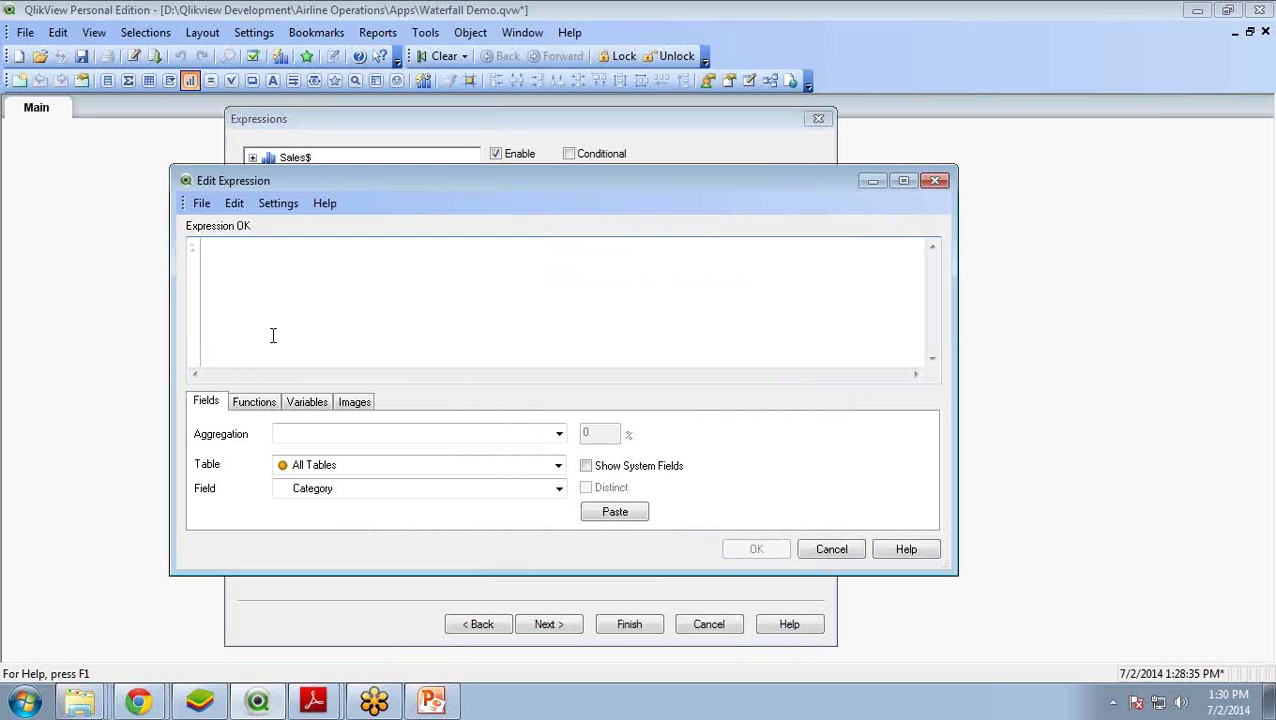
{"action": "key", "text": "ctrl+v"}
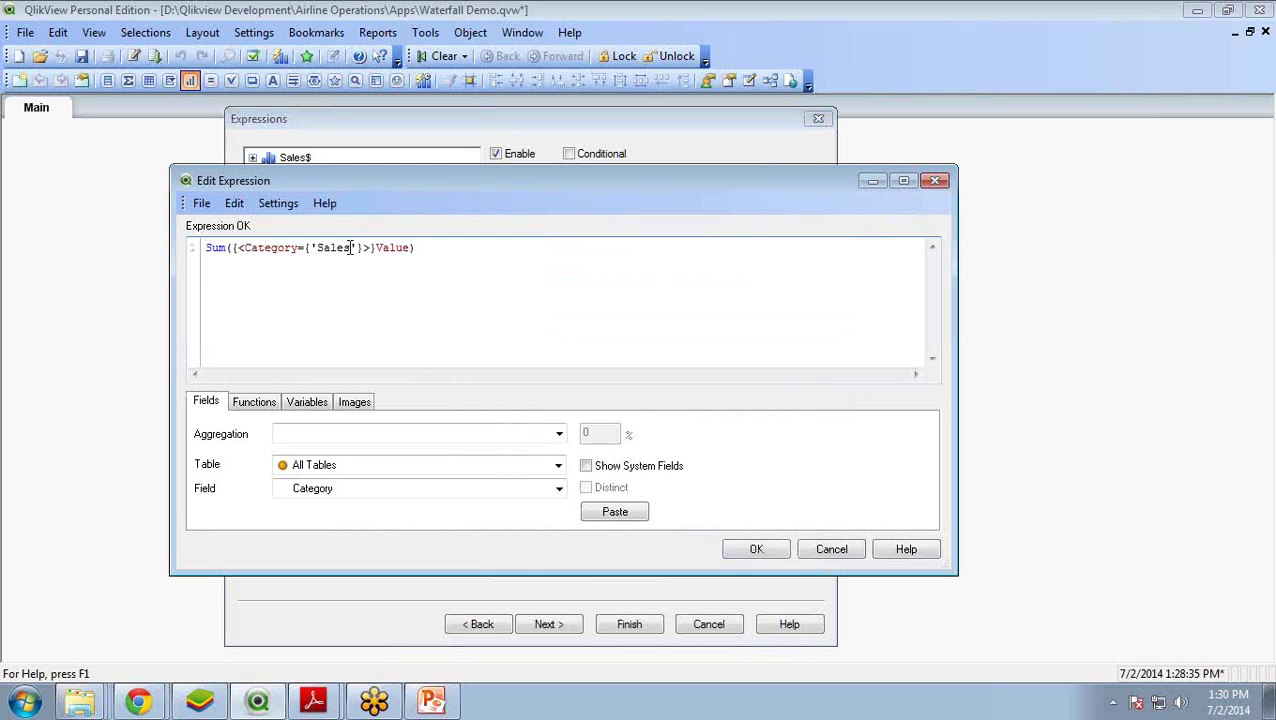
{"action": "key", "text": "BackSpace"}
{"action": "key", "text": "BackSpace"}
{"action": "key", "text": "BackSpace"}
{"action": "key", "text": "BackSpace"}
{"action": "key", "text": "BackSpace"}
{"action": "type", "text": "COGS"}
{"action": "left_click", "coordinate": [754, 551]}
Label the COGS expression COGS$
{"action": "left_click", "coordinate": [623, 218]}
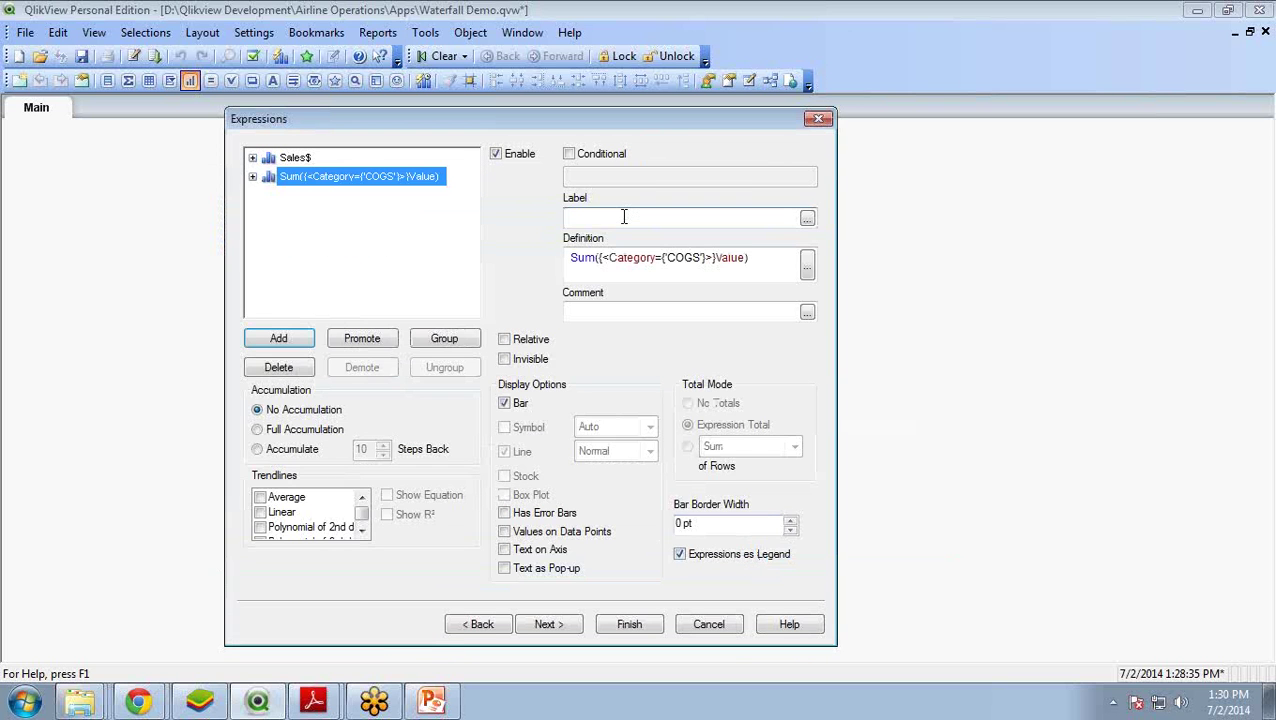
{"action": "type", "text": "Co"}
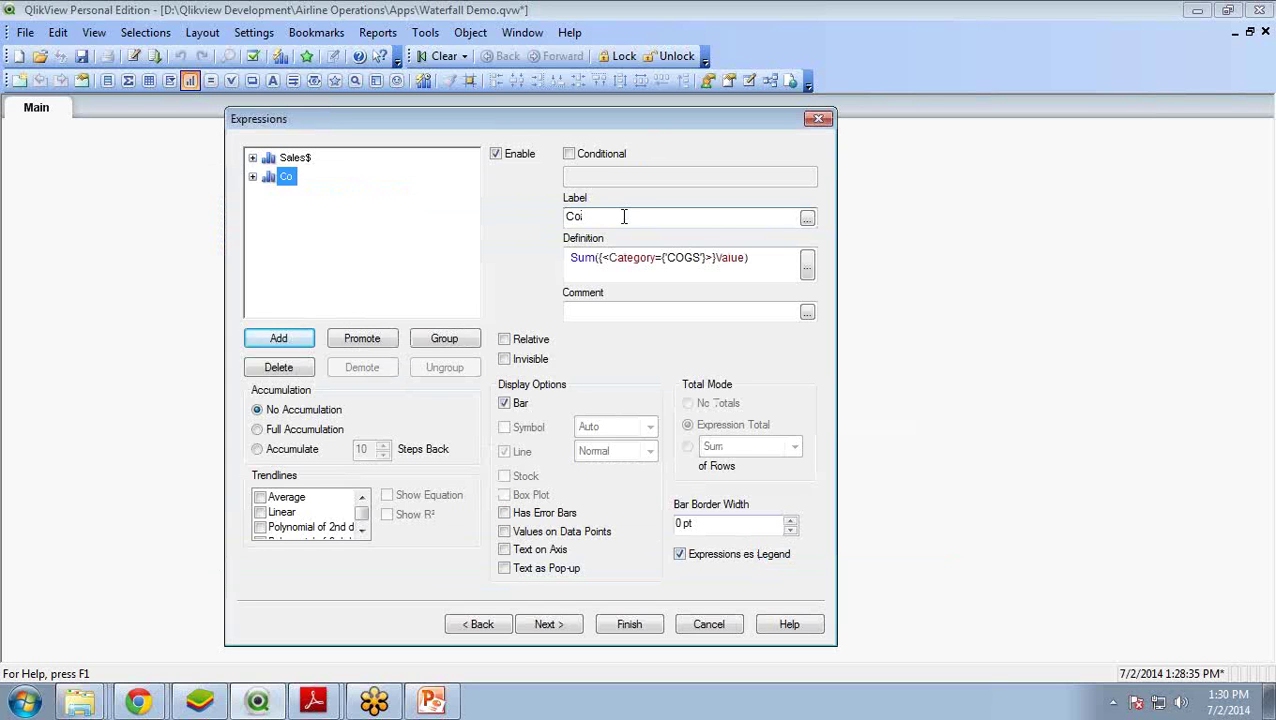
{"action": "key", "text": "BackSpace"}
{"action": "type", "text": "OGS$"}
Add a third expression from the copied text, with the category changed to Expenses: Sum({<Category={'Expenses'}>}Value)
{"action": "left_click", "coordinate": [286, 338]}
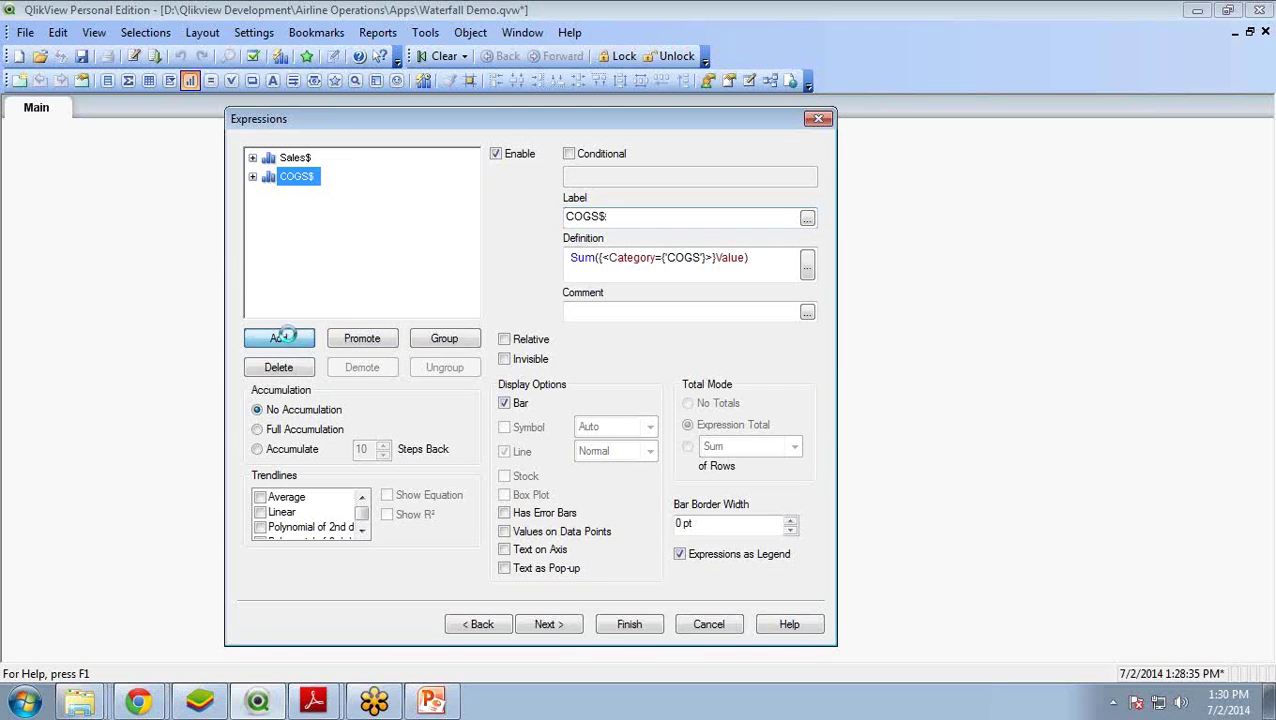
{"action": "key", "text": "ctrl+v"}
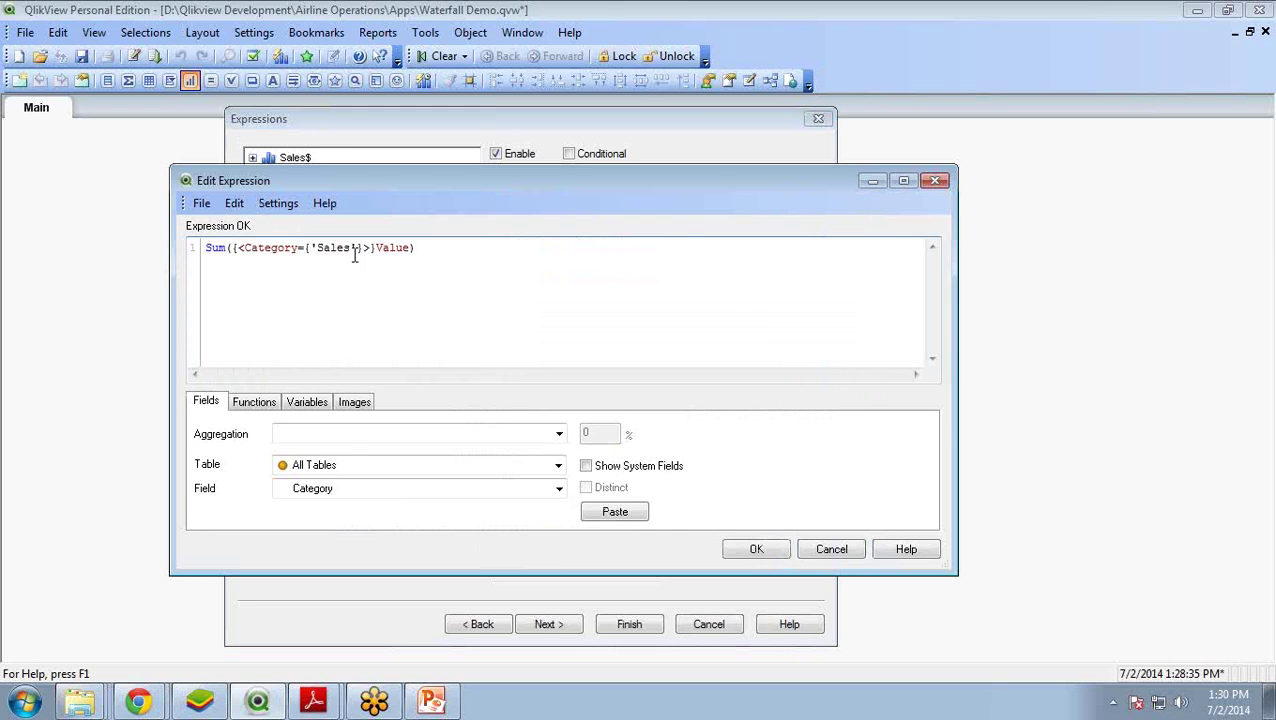
{"action": "key", "text": "BackSpace"}
{"action": "key", "text": "BackSpace"}
{"action": "key", "text": "BackSpace"}
{"action": "key", "text": "BackSpace"}
{"action": "key", "text": "BackSpace"}
{"action": "type", "text": "Expenses"}
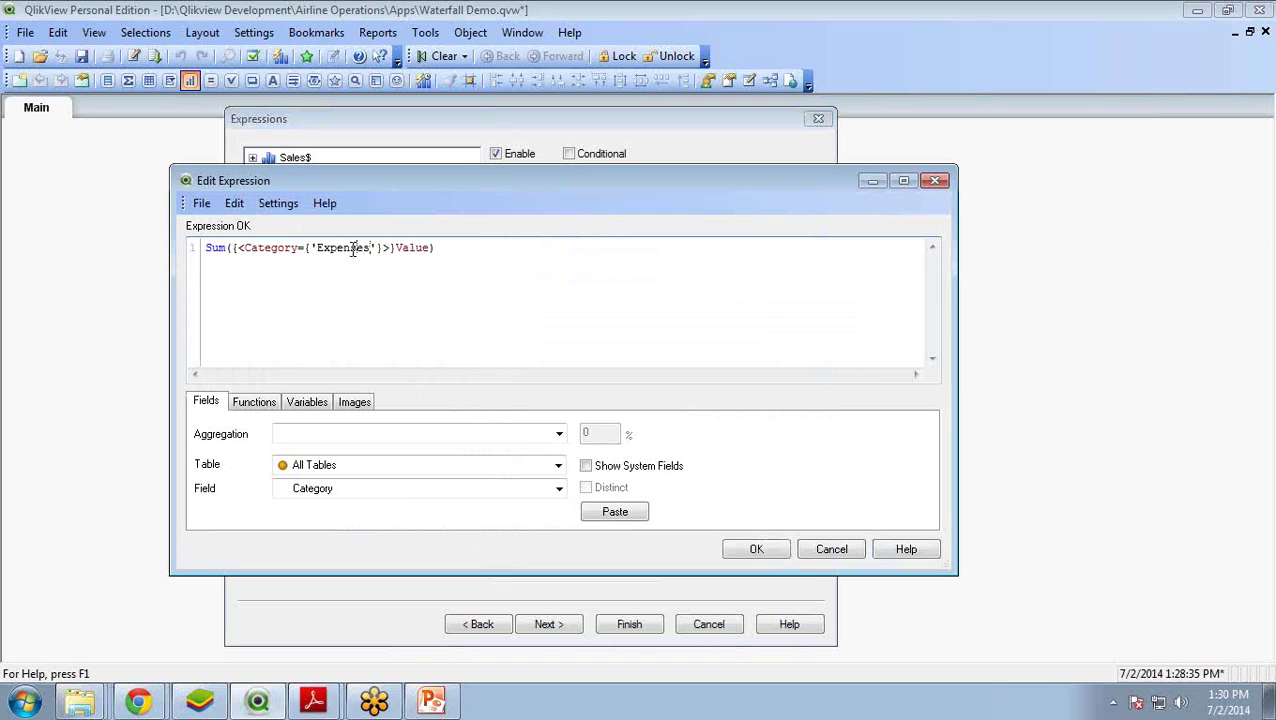
{"action": "left_click", "coordinate": [766, 551]}
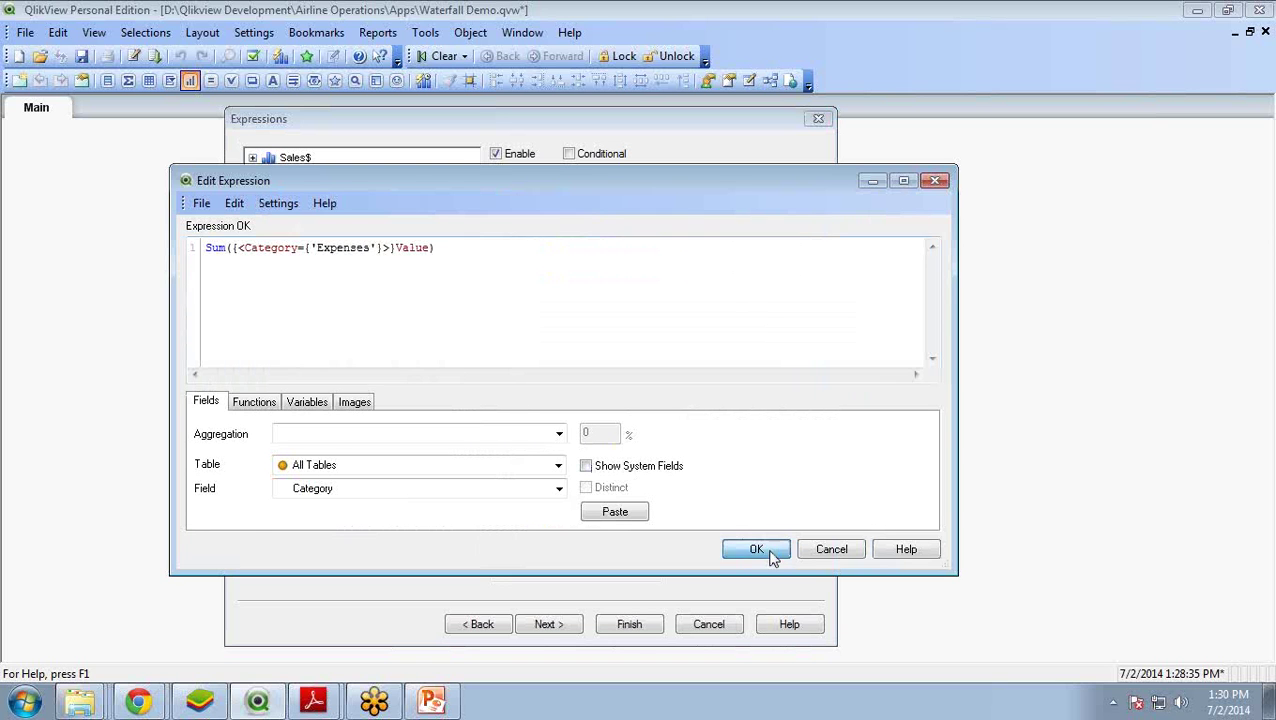
Label the Expenses expression Expenses$
{"action": "left_click", "coordinate": [615, 217]}
{"action": "type", "text": "Ex"}
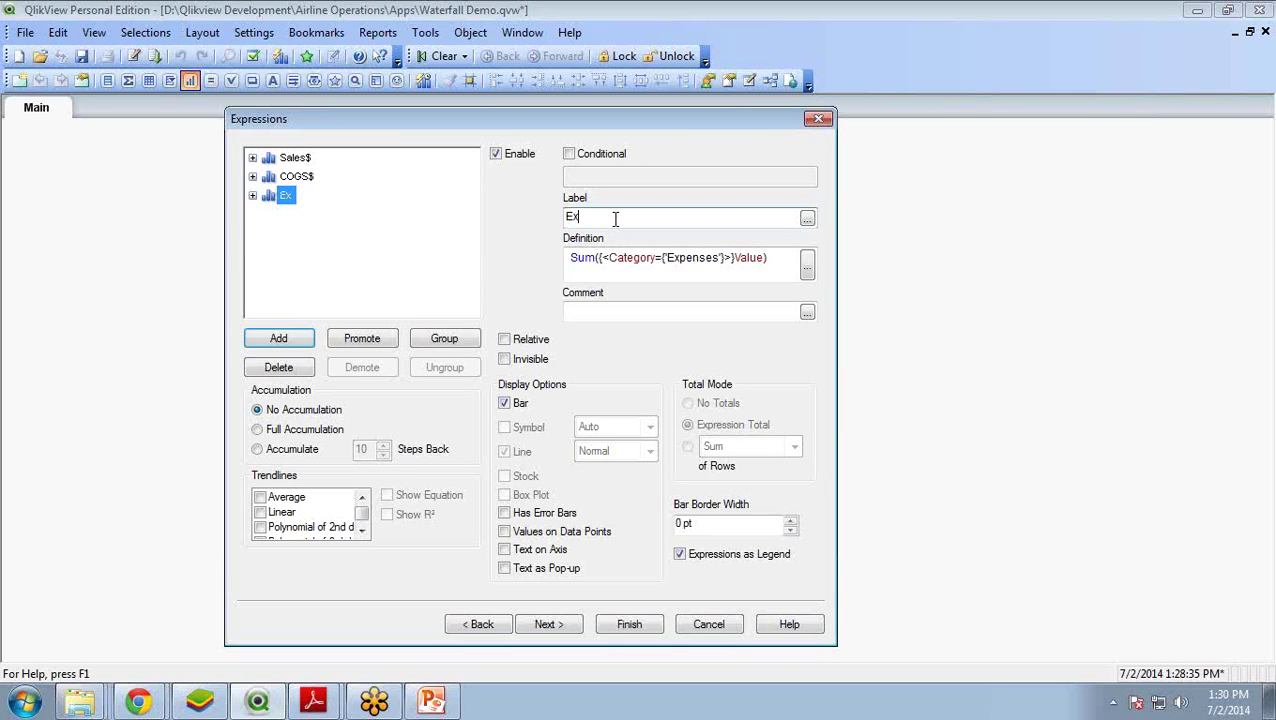
{"action": "type", "text": "penses"}
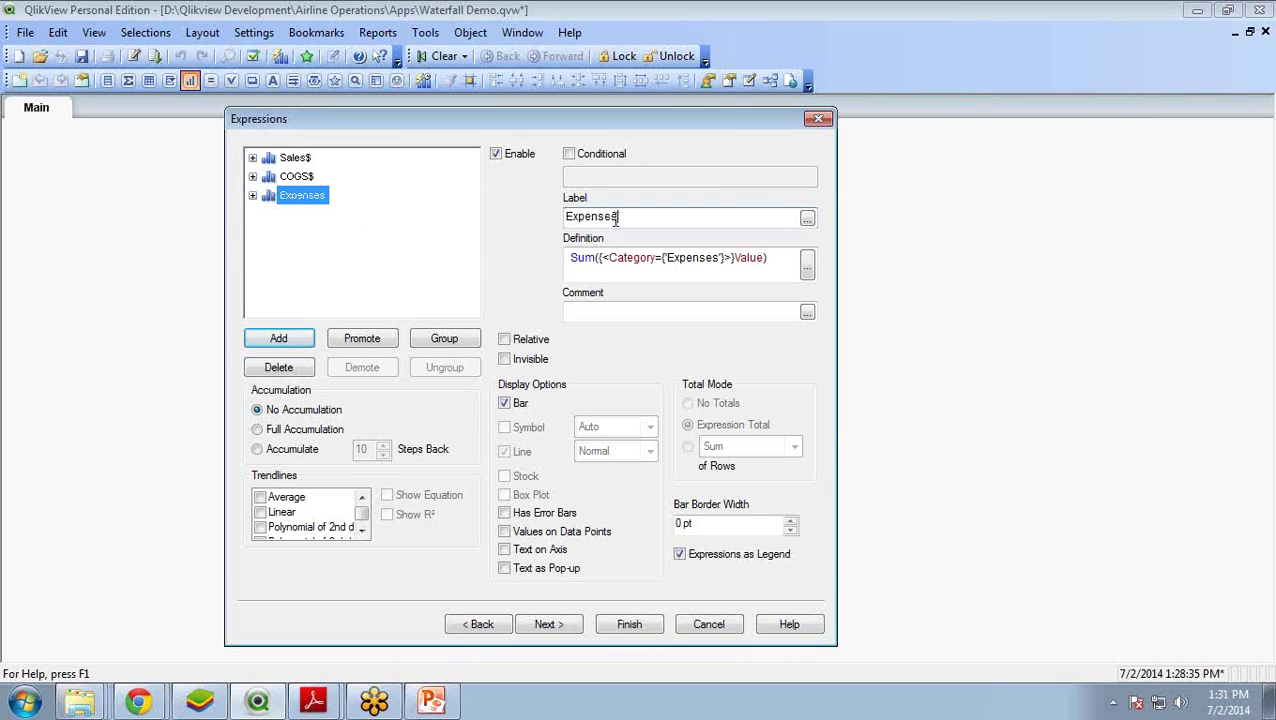
{"action": "type", "text": "$"}
Add a fourth expression from the copied text, with the category changed to Tax: Sum({<Category={'Tax'}>}Value)
{"action": "left_click", "coordinate": [280, 339]}
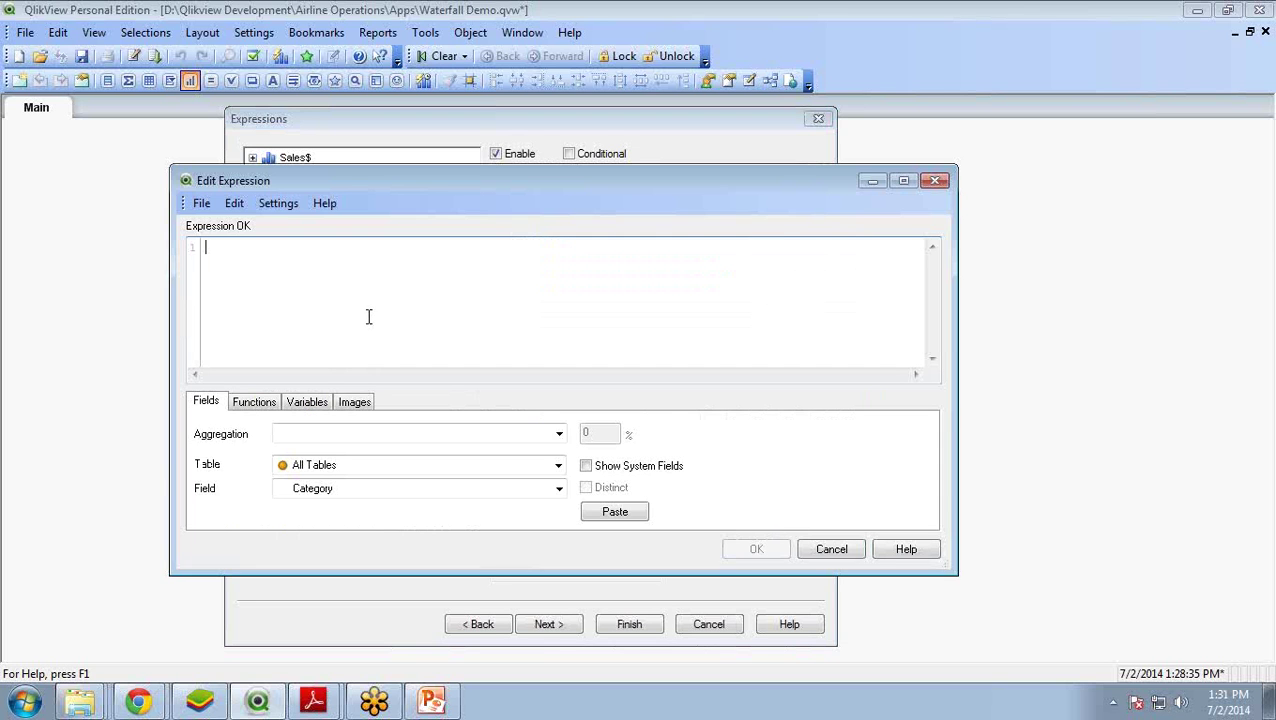
{"action": "key", "text": "ctrl+v"}
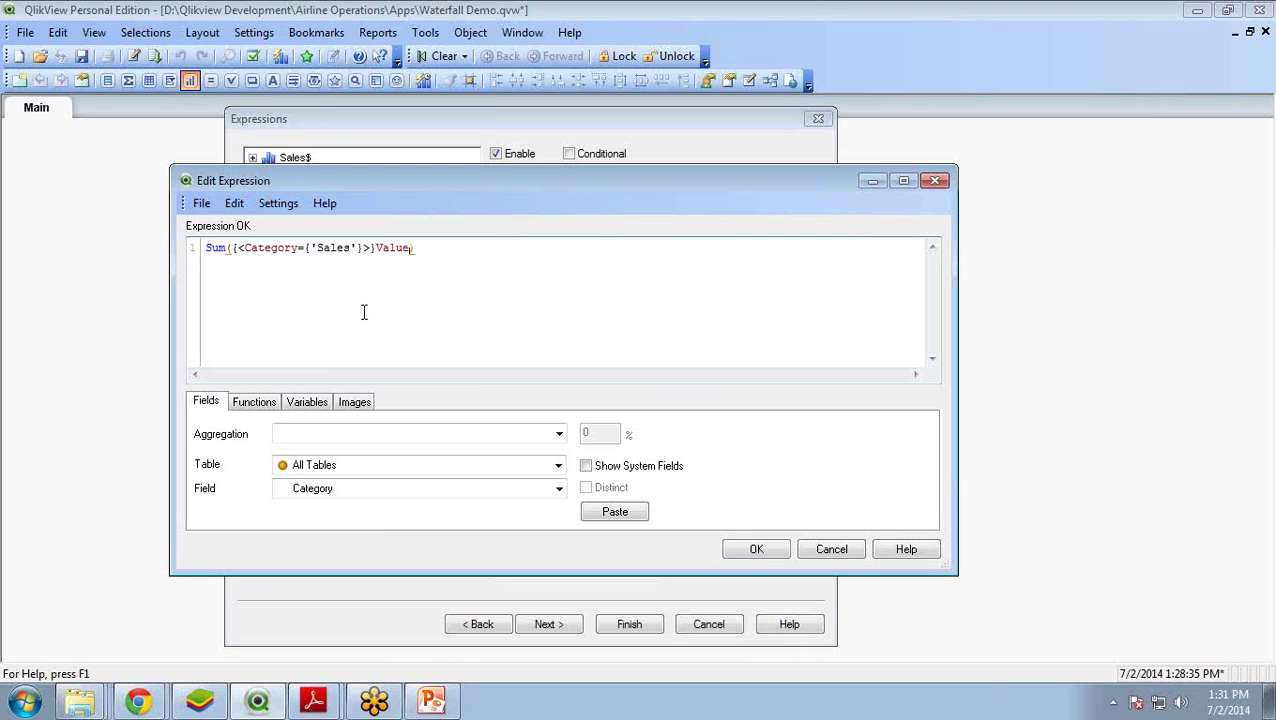
{"action": "key", "text": "Left"}
{"action": "key", "text": "Left"}
{"action": "key", "text": "Left"}
{"action": "key", "text": "Left"}
{"action": "key", "text": "Left"}
{"action": "key", "text": "Left"}
{"action": "key", "text": "Left"}
{"action": "key", "text": "Left"}
{"action": "key", "text": "Left"}
{"action": "key", "text": "Left"}
{"action": "key", "text": "BackSpace"}
{"action": "type", "text": "Tax"}
{"action": "left_click", "coordinate": [756, 552]}
Label the Tax expression Tax$
{"action": "left_click", "coordinate": [612, 220]}
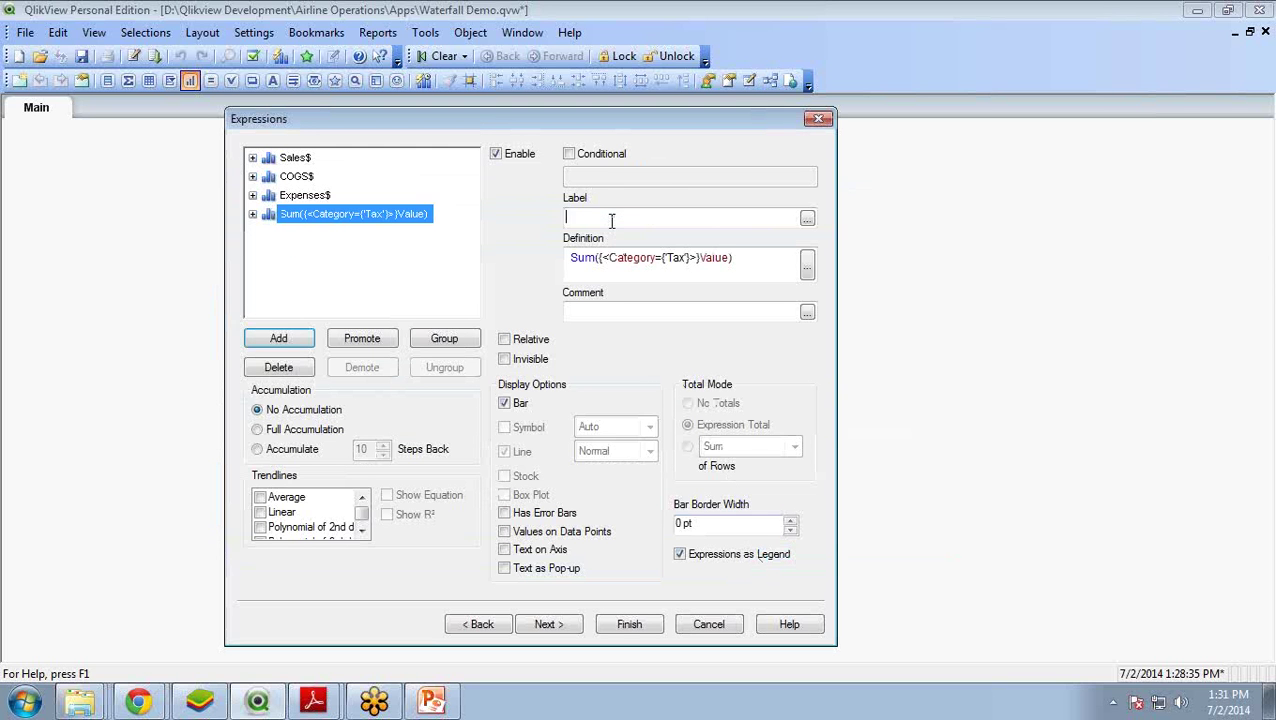
{"action": "type", "text": "Tax"}
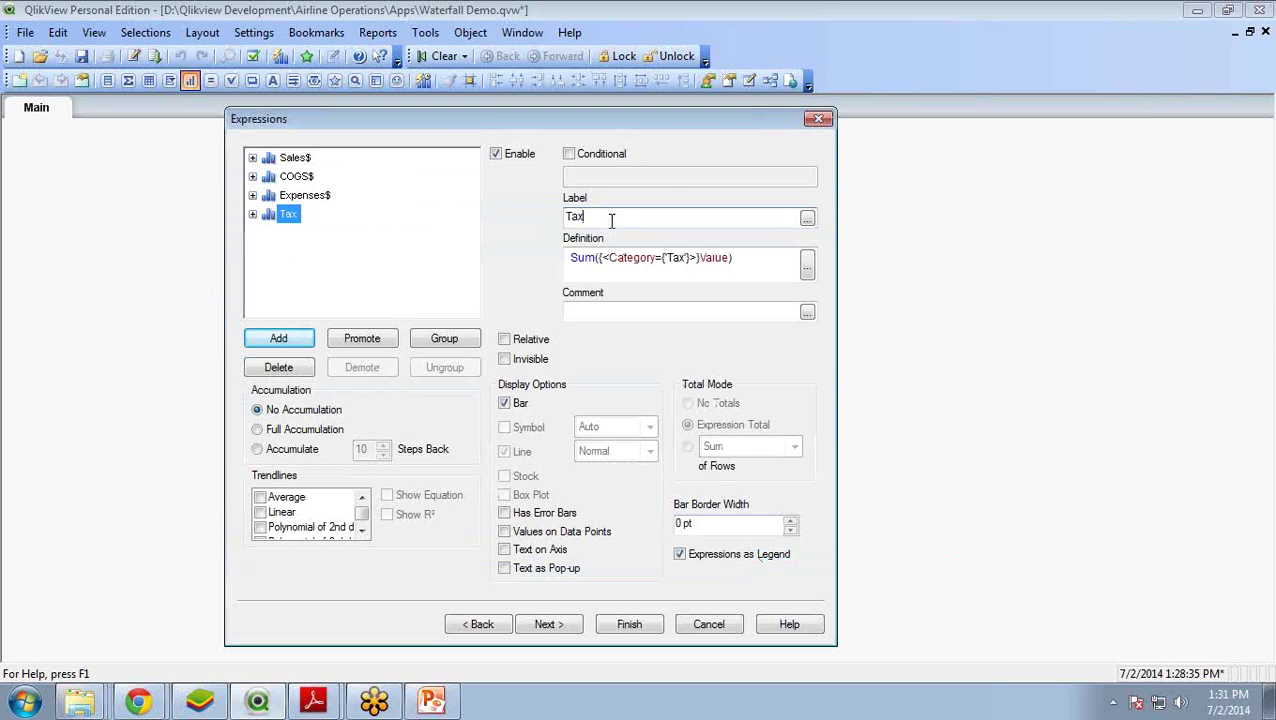
{"action": "type", "text": "$"}
{"action": "left_click", "coordinate": [1070, 272]}
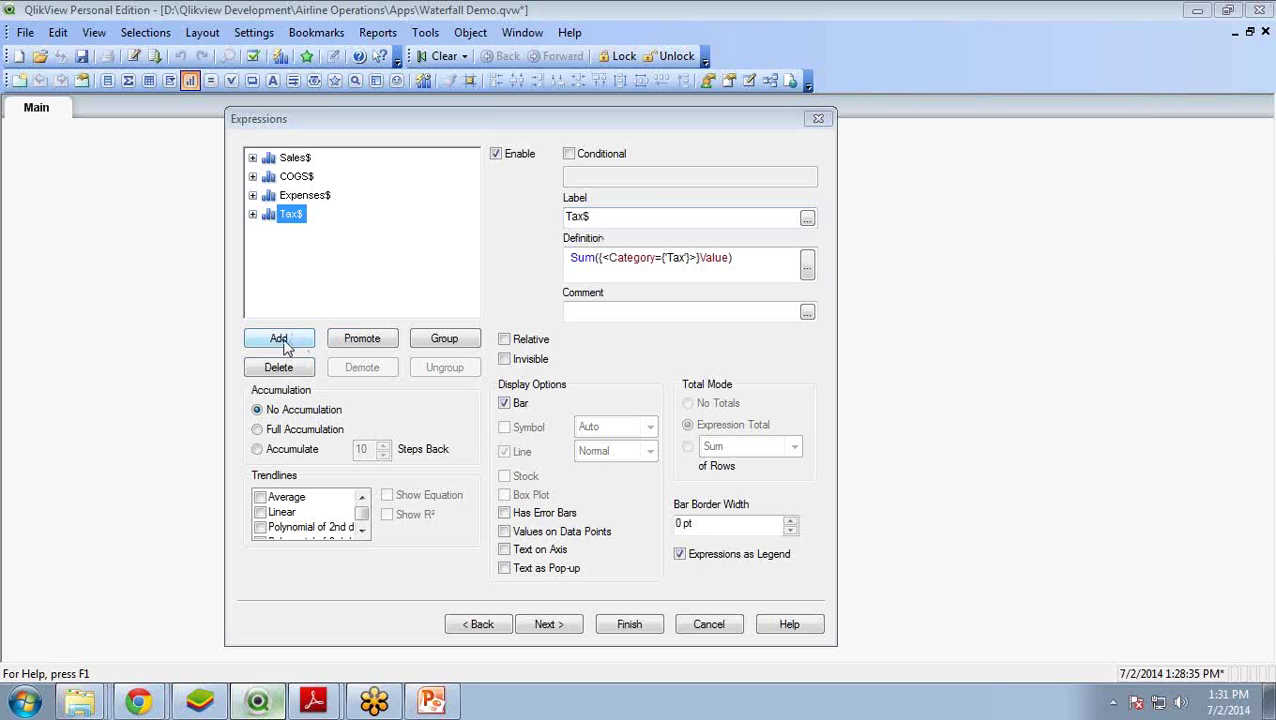
Add a fifth expression that subtracts the three cost categories from sales: Sum({<Category={'Sales'}>}Value)-Sum({<Category={'COGS','Expenses','Tax'}>}Value)
{"action": "left_click", "coordinate": [281, 341]}
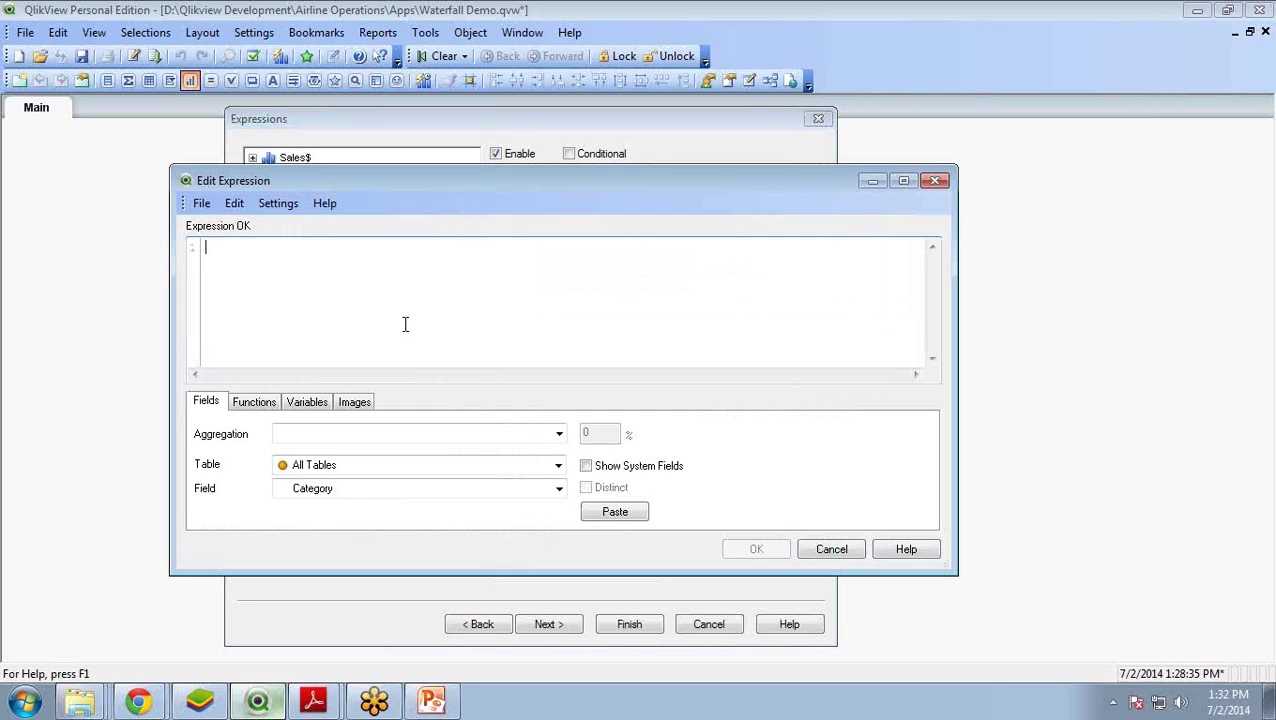
{"action": "type", "text": "Sum({<Category={'Sales'}>}Value)"}
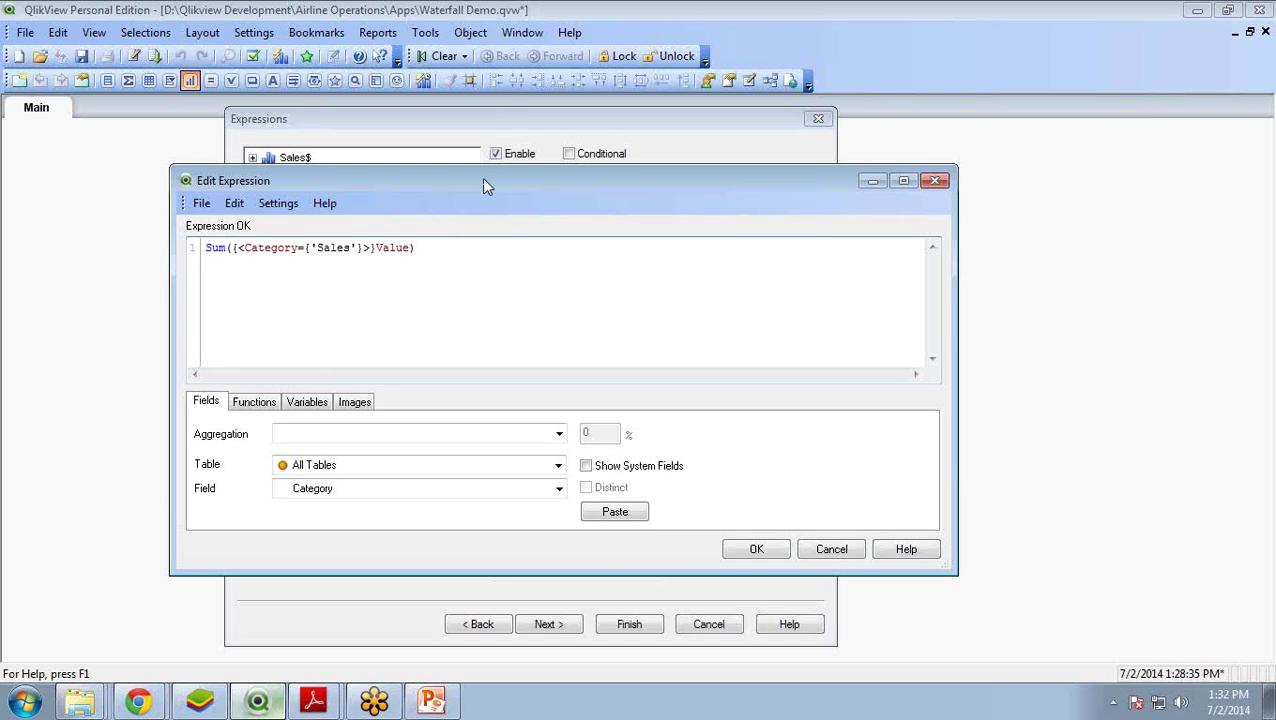
{"action": "left_click_drag", "start_coordinate": [481, 177], "coordinate": [474, 231]}
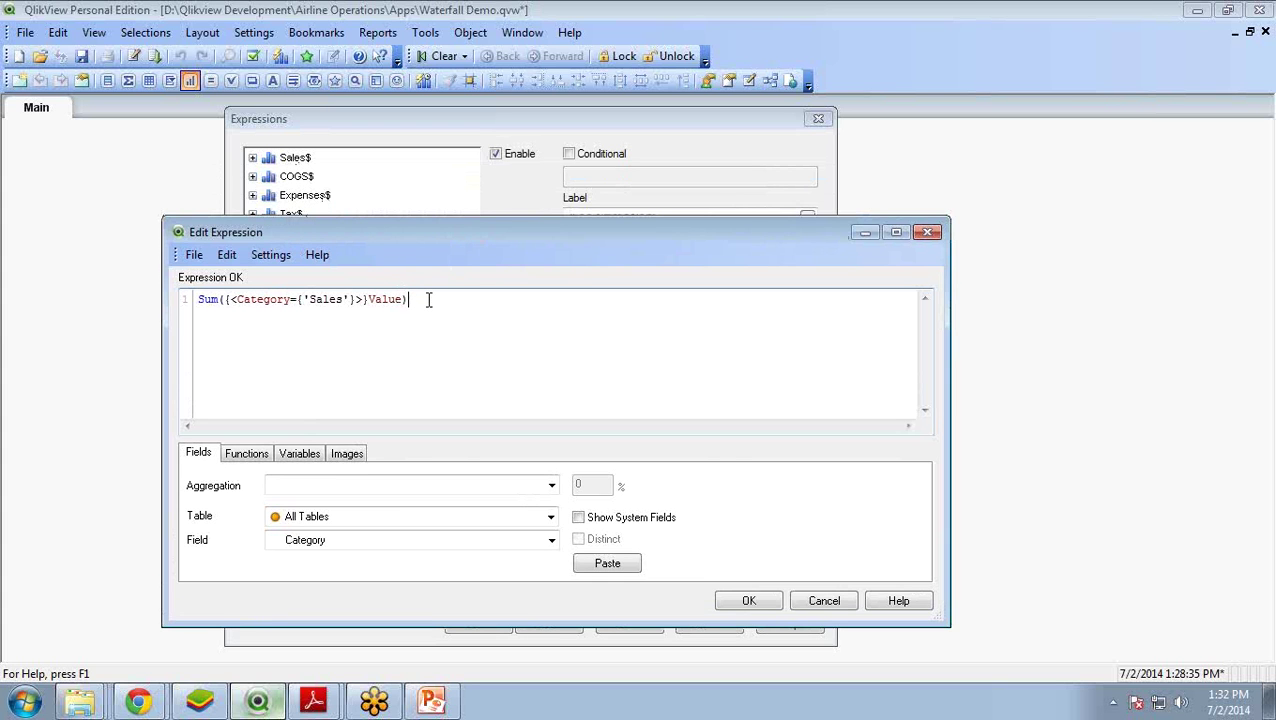
{"action": "type", "text": "-"}
{"action": "type", "text": "Sum({<Category={'Sales'}>}Value)"}
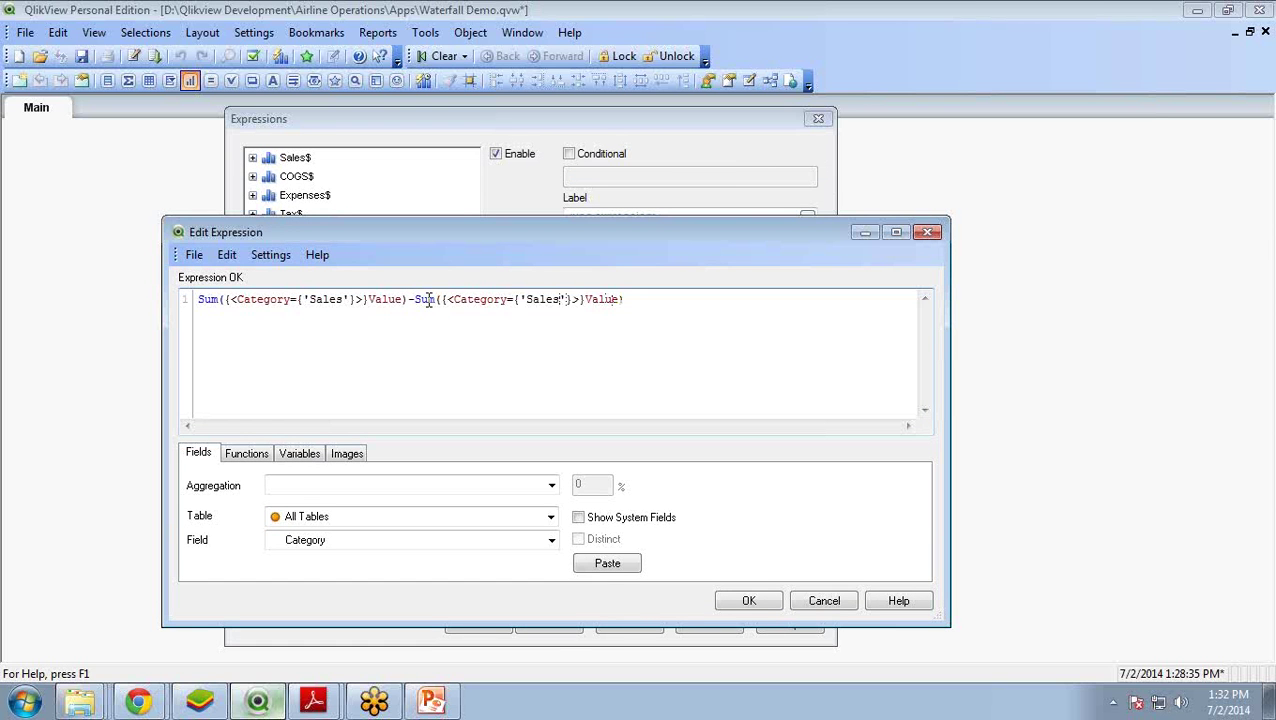
{"action": "key", "text": "BackSpace"}
{"action": "key", "text": "BackSpace"}
{"action": "key", "text": "BackSpace"}
{"action": "key", "text": "BackSpace"}
{"action": "key", "text": "BackSpace"}
{"action": "type", "text": "COGS'"}
{"action": "type", "text": ","}
{"action": "type", "text": "'Exoenses"}
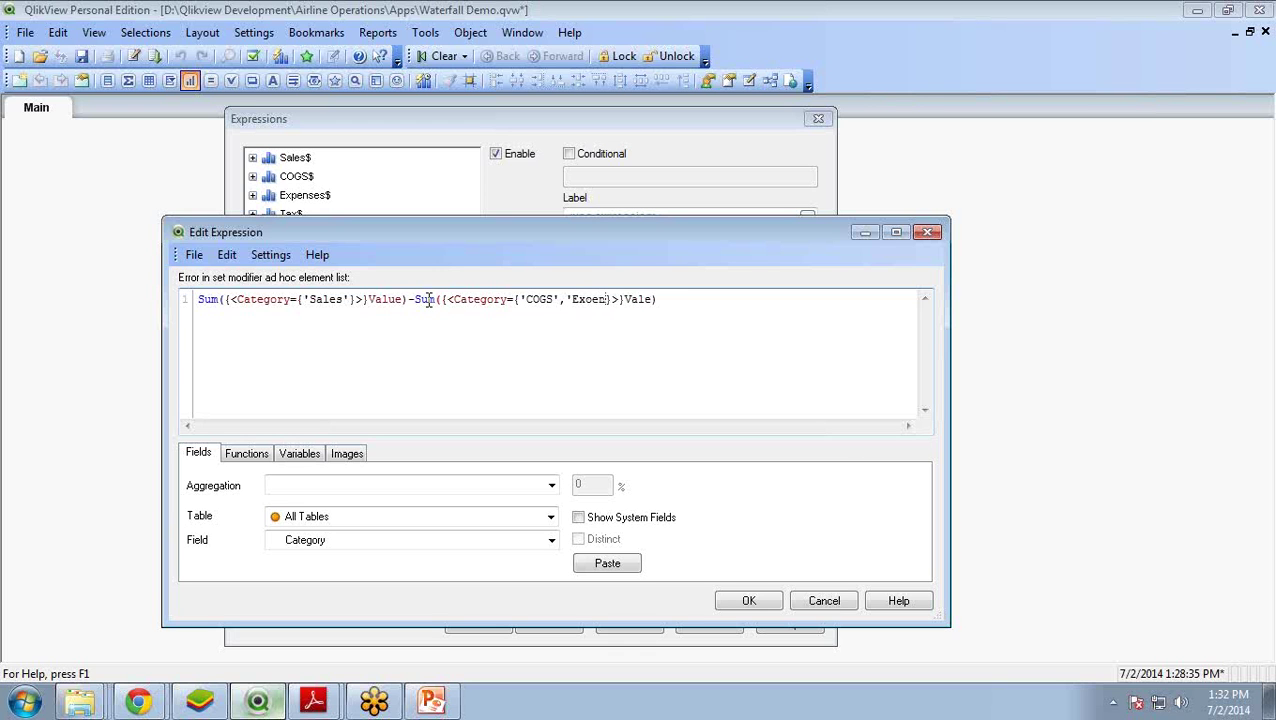
{"action": "key", "text": "BackSpace"}
{"action": "key", "text": "BackSpace"}
{"action": "key", "text": "BackSpace"}
{"action": "key", "text": "BackSpace"}
{"action": "key", "text": "BackSpace"}
{"action": "key", "text": "BackSpace"}
{"action": "type", "text": "penses','Tax"}
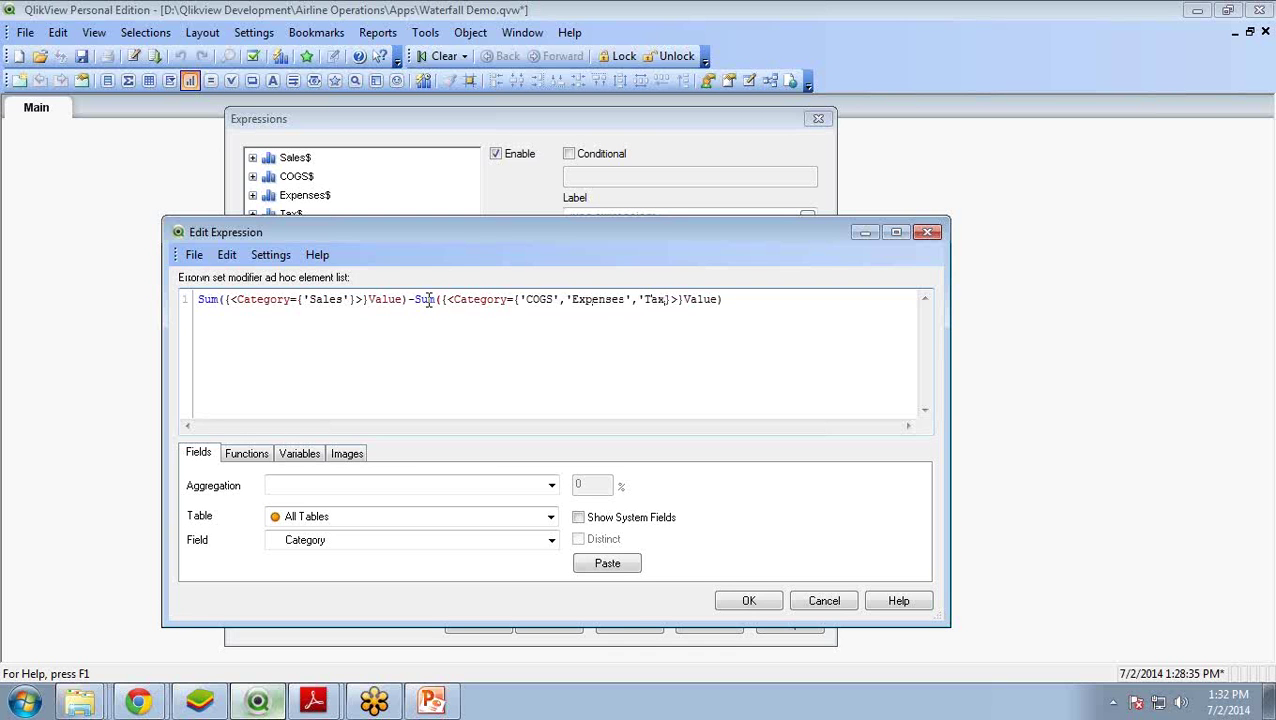
{"action": "type", "text": "'"}
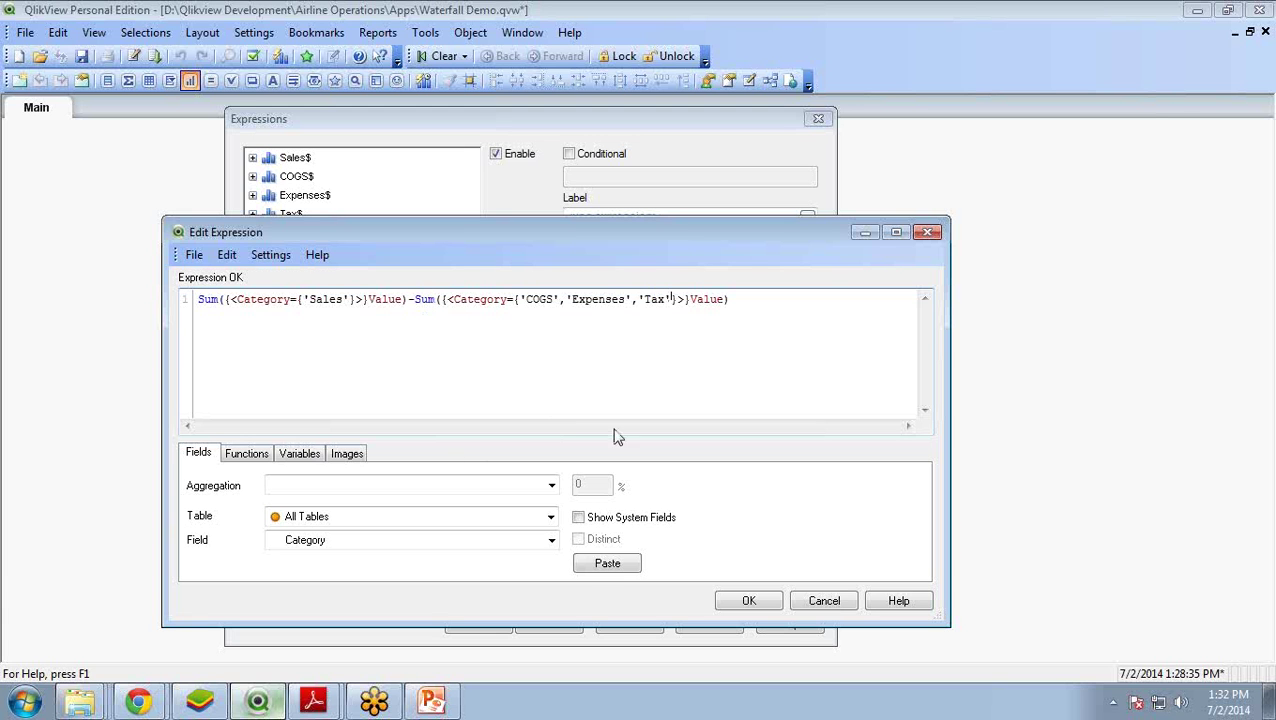
{"action": "left_click", "coordinate": [749, 600]}
Label the fifth expression Net Profit$ and finish creating the bar chart
{"action": "left_click", "coordinate": [621, 218]}
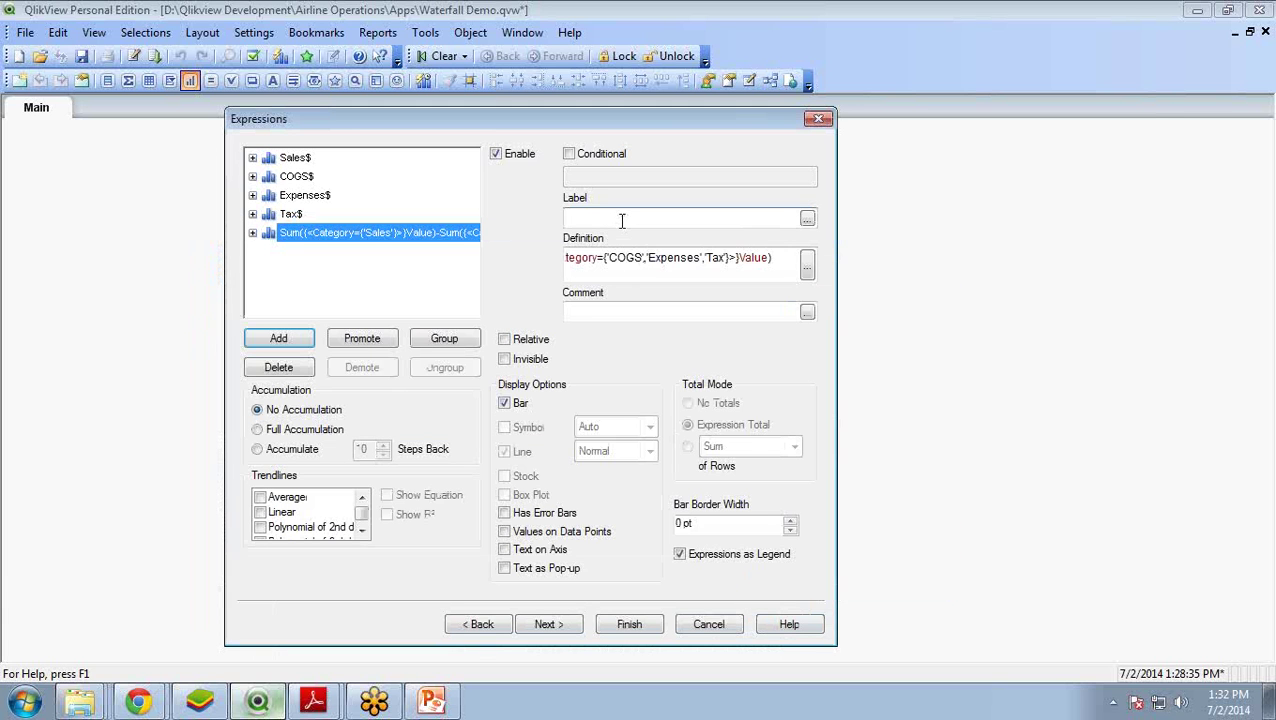
{"action": "type", "text": "Net Profit"}
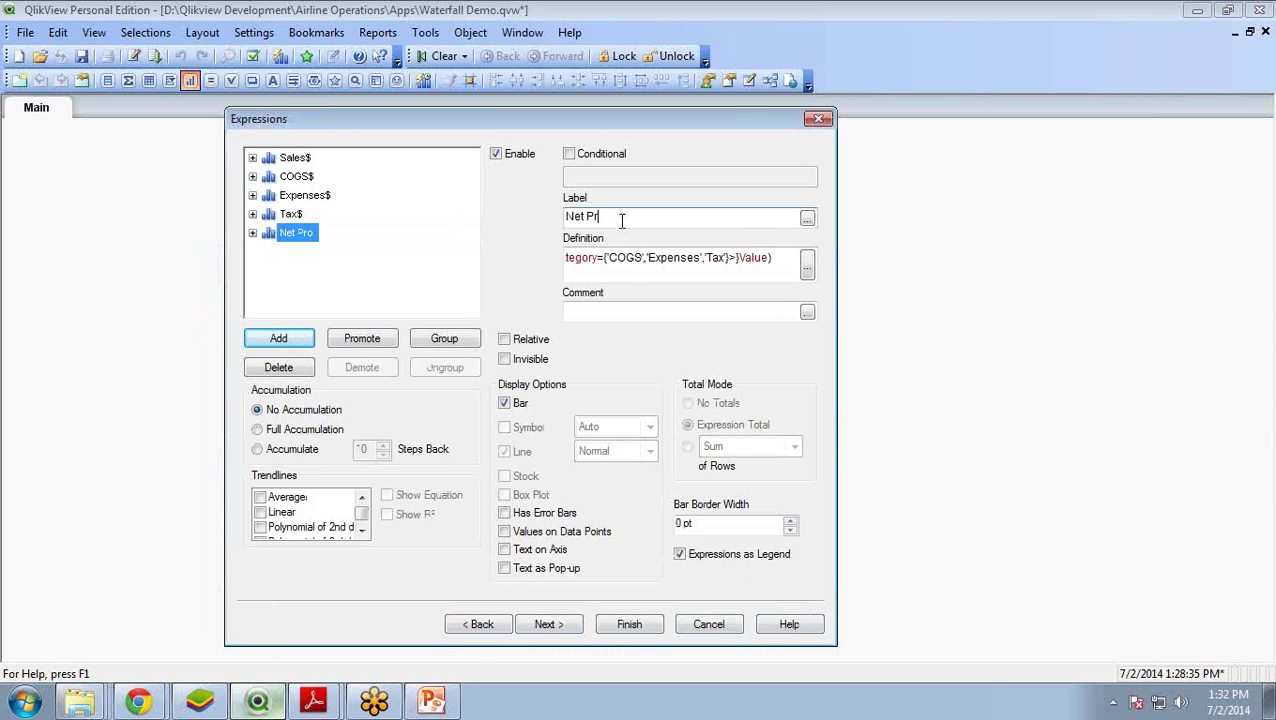
{"action": "type", "text": "$"}
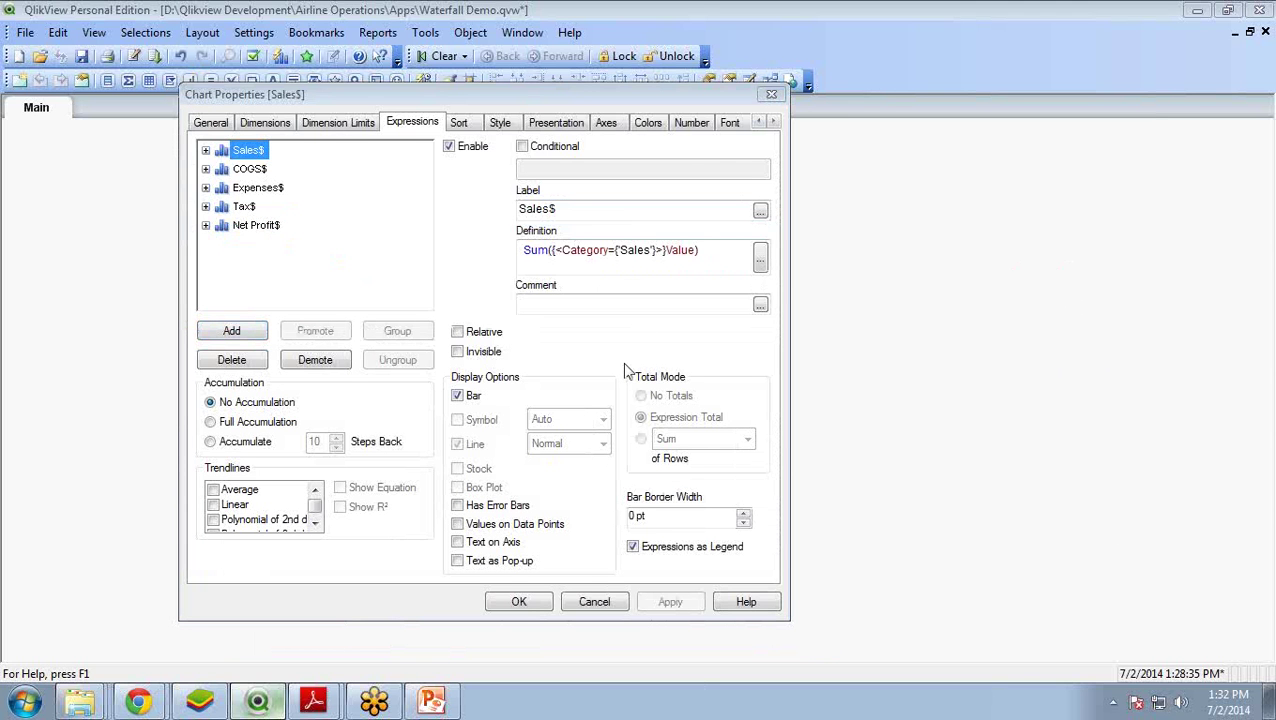
{"action": "left_click", "coordinate": [522, 602]}
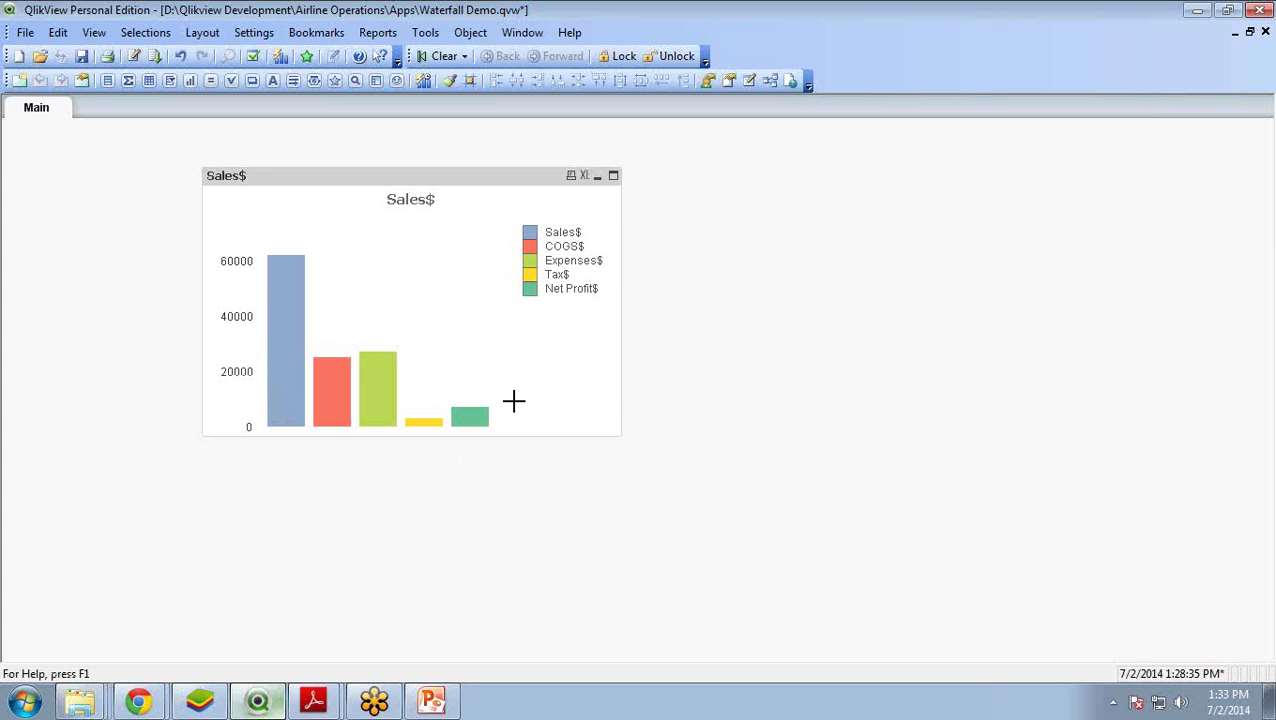
Open the bar chart's properties and select the Bar Offset attribute of the COGS$ expression
{"action": "right_click", "coordinate": [339, 199]}
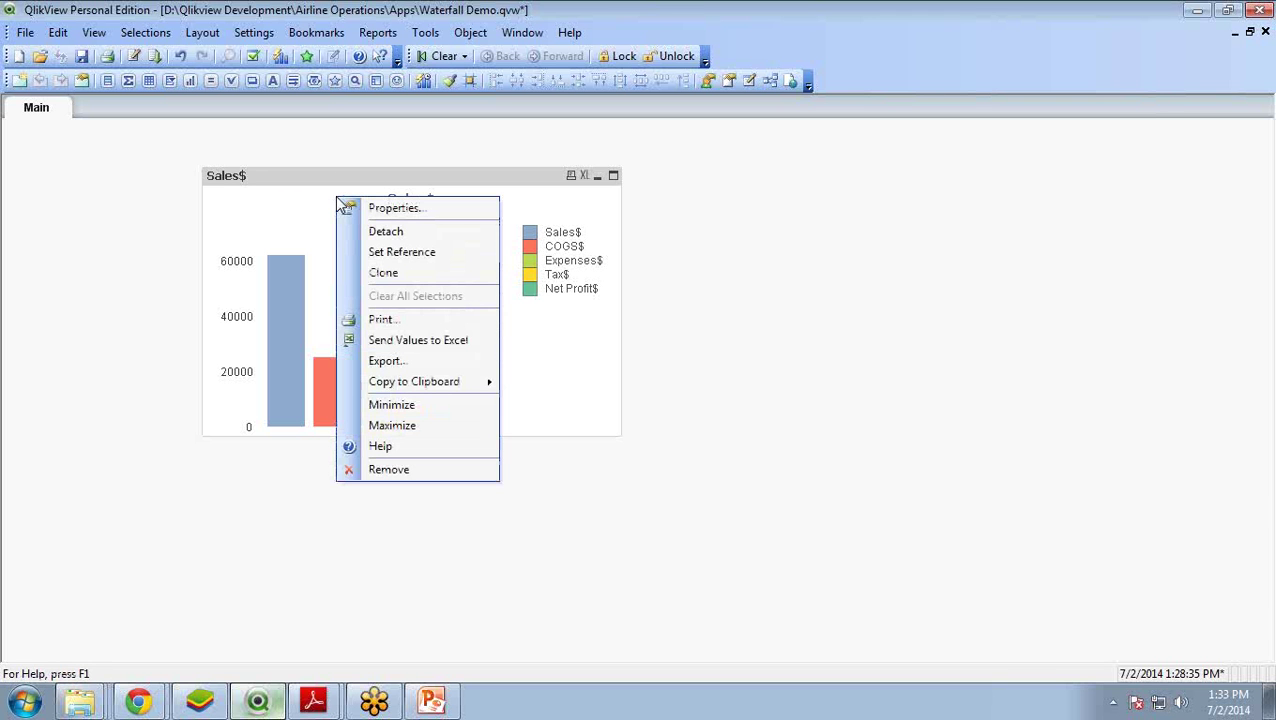
{"action": "left_click", "coordinate": [375, 210]}
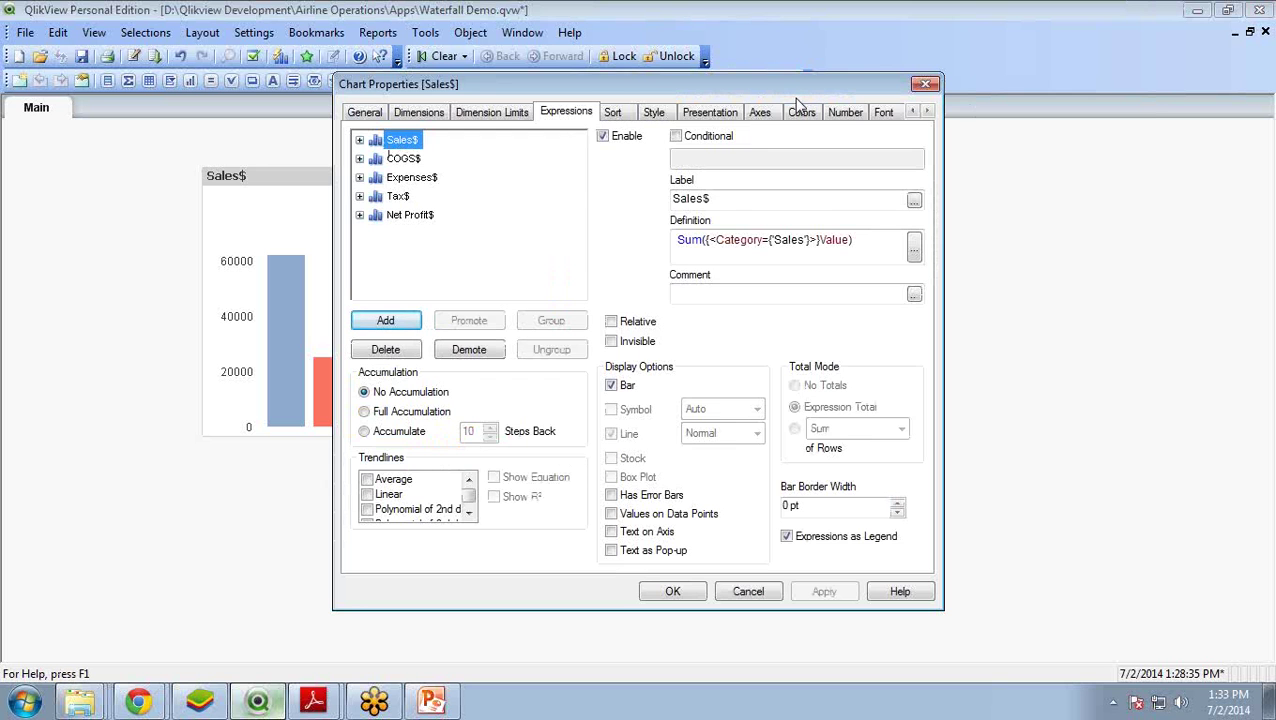
{"action": "left_click_drag", "start_coordinate": [797, 97], "coordinate": [1008, 133]}
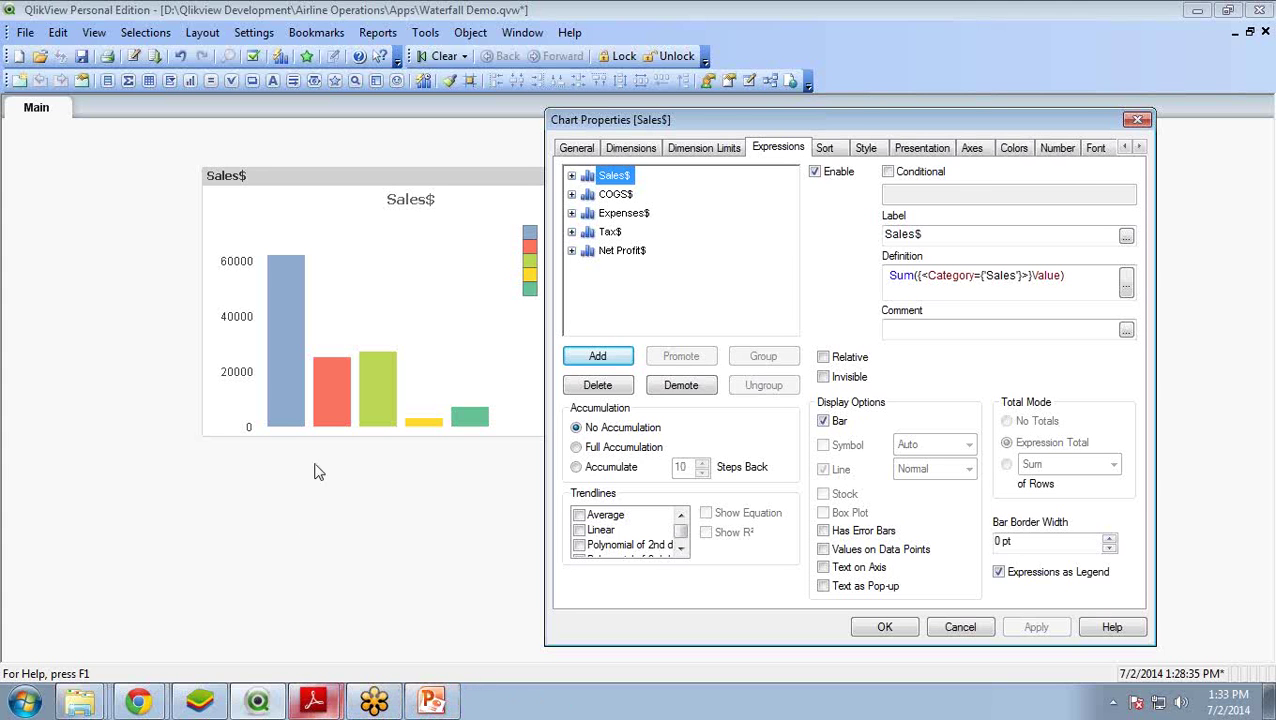
{"action": "left_click_drag", "start_coordinate": [735, 129], "coordinate": [834, 139]}
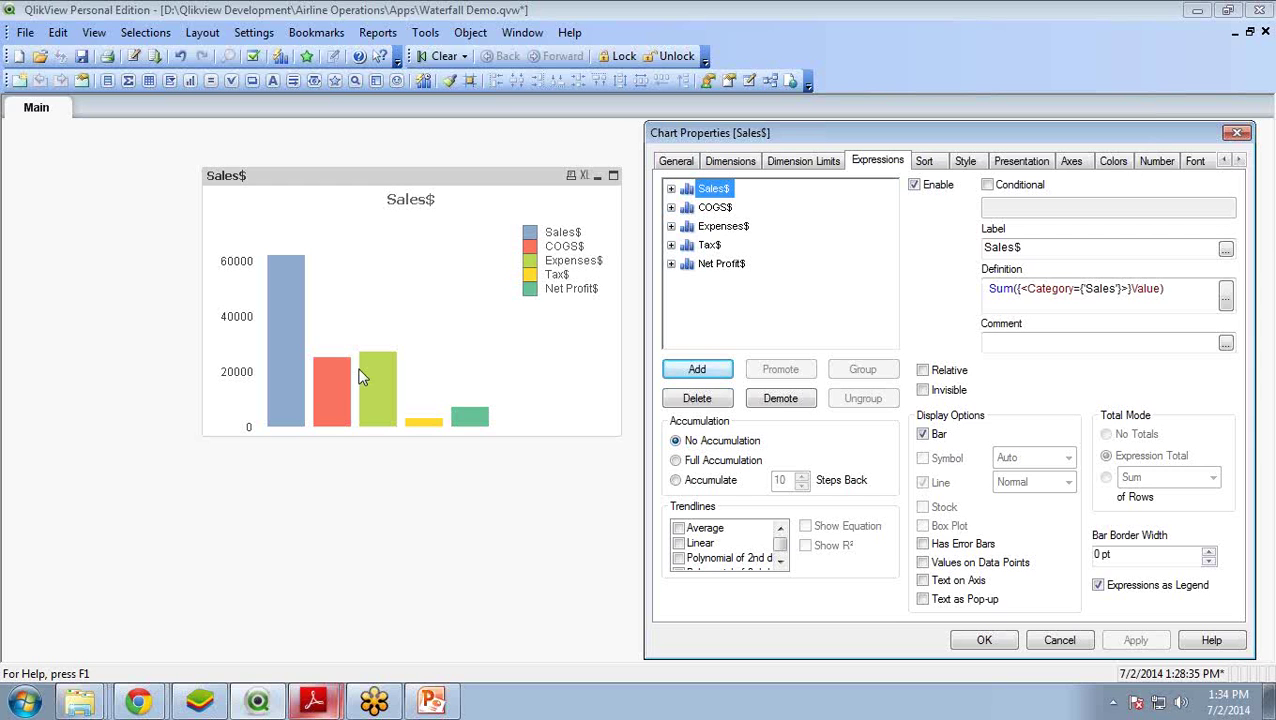
{"action": "left_click_drag", "start_coordinate": [750, 140], "coordinate": [466, 150]}
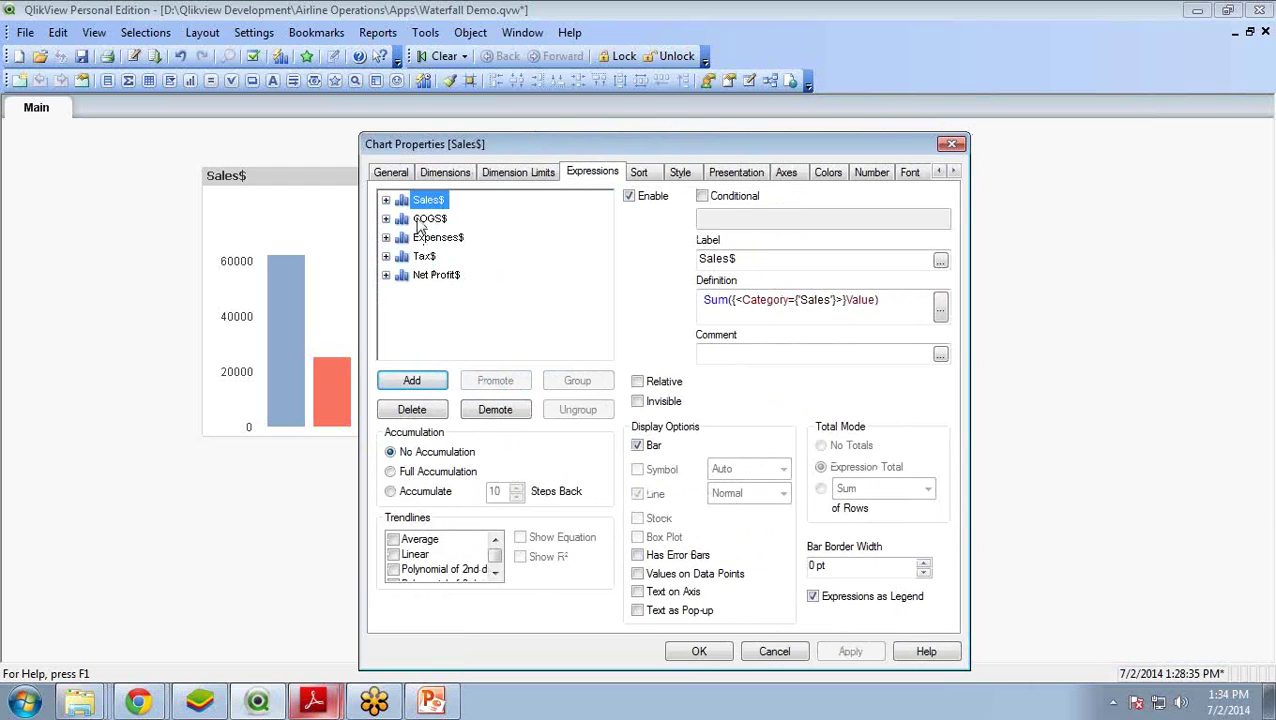
{"action": "left_click_drag", "start_coordinate": [635, 149], "coordinate": [511, 153]}
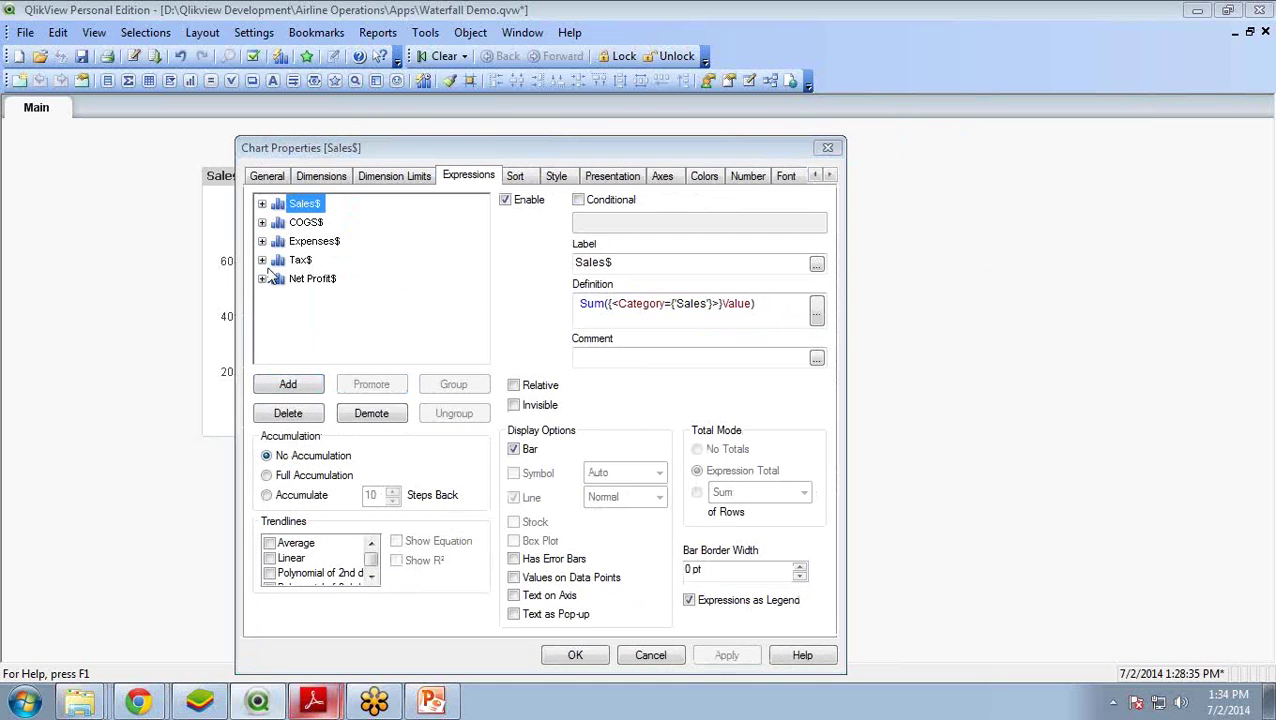
{"action": "left_click_drag", "start_coordinate": [380, 148], "coordinate": [610, 118]}
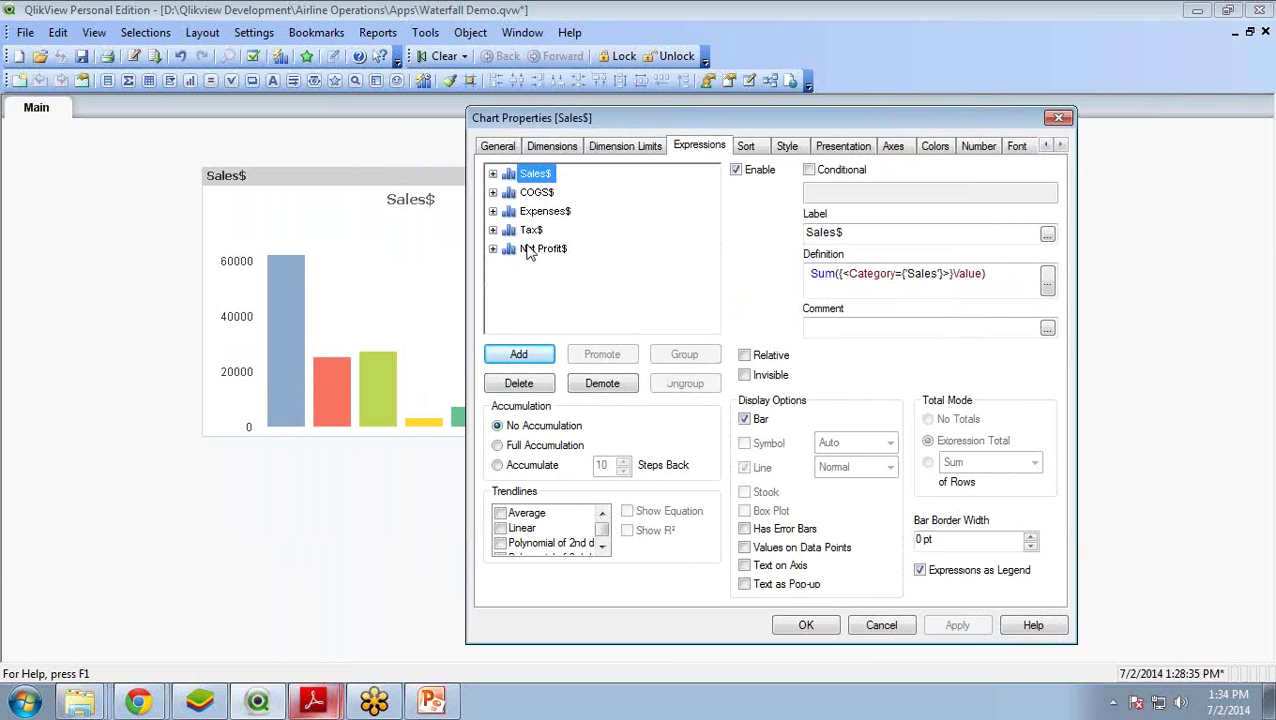
{"action": "left_click_drag", "start_coordinate": [741, 128], "coordinate": [376, 160]}
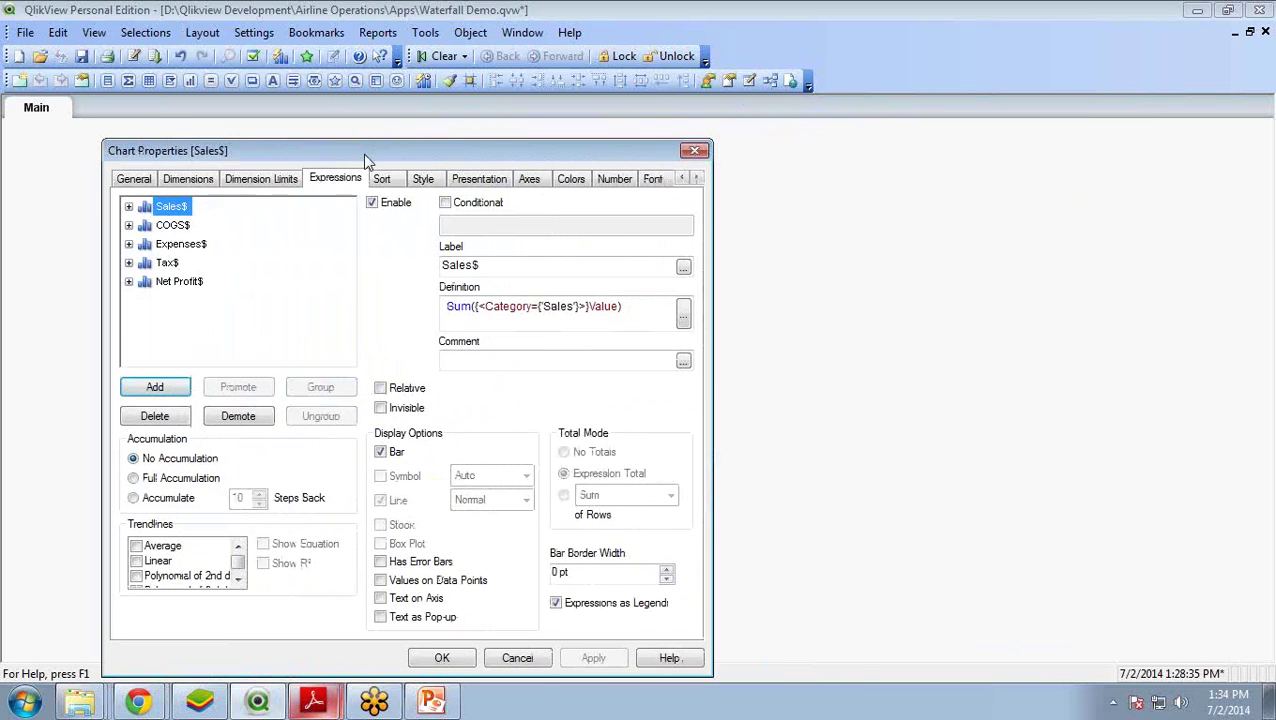
{"action": "left_click", "coordinate": [128, 225]}
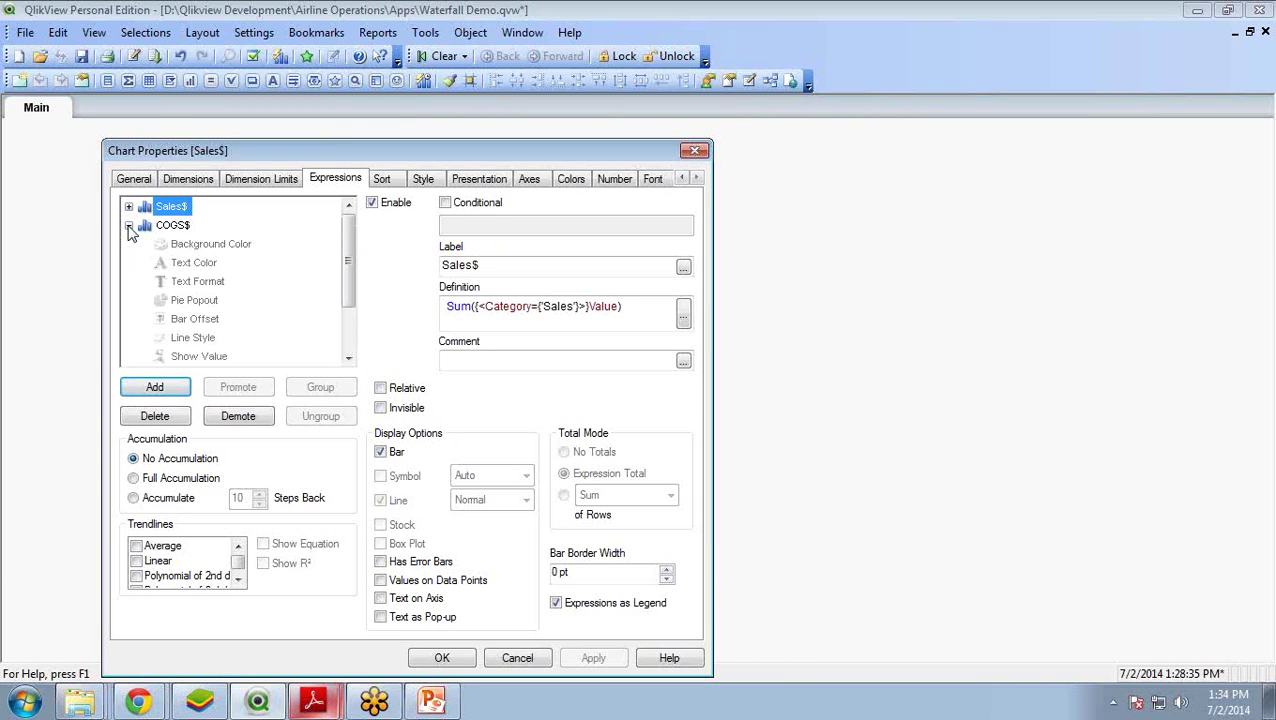
{"action": "left_click", "coordinate": [194, 319]}
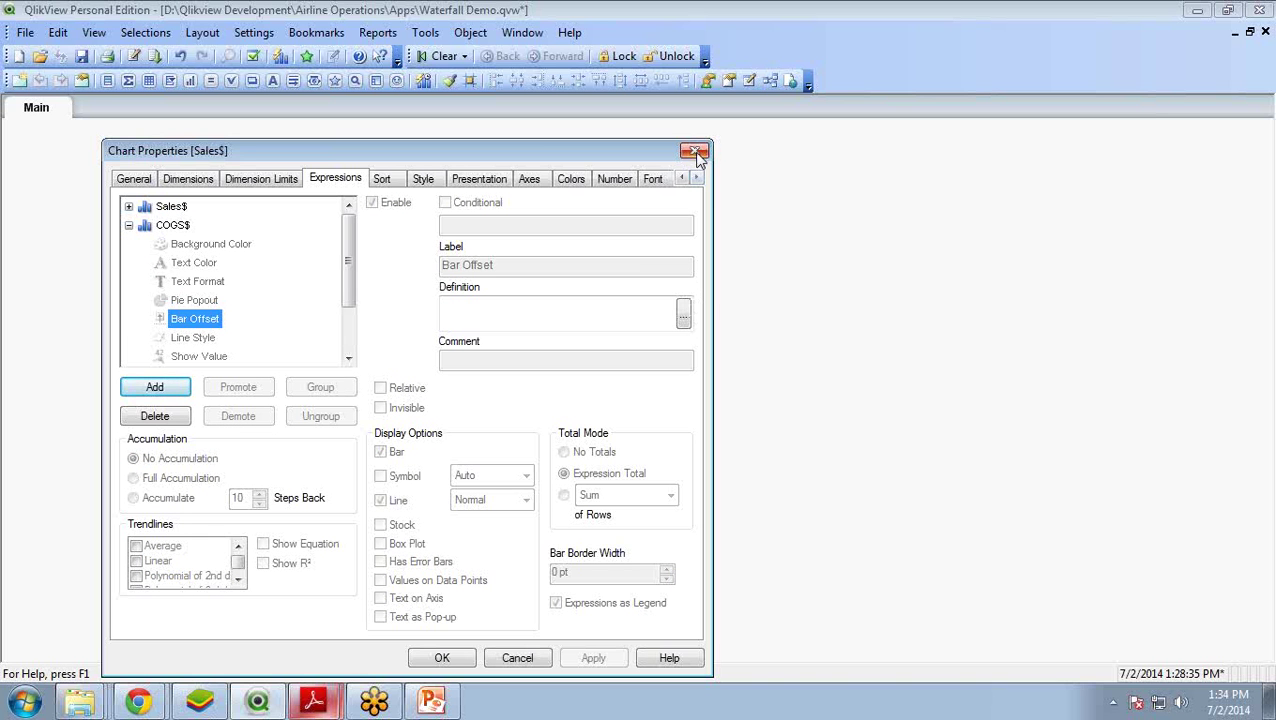
{"action": "left_click_drag", "start_coordinate": [476, 160], "coordinate": [954, 155]}
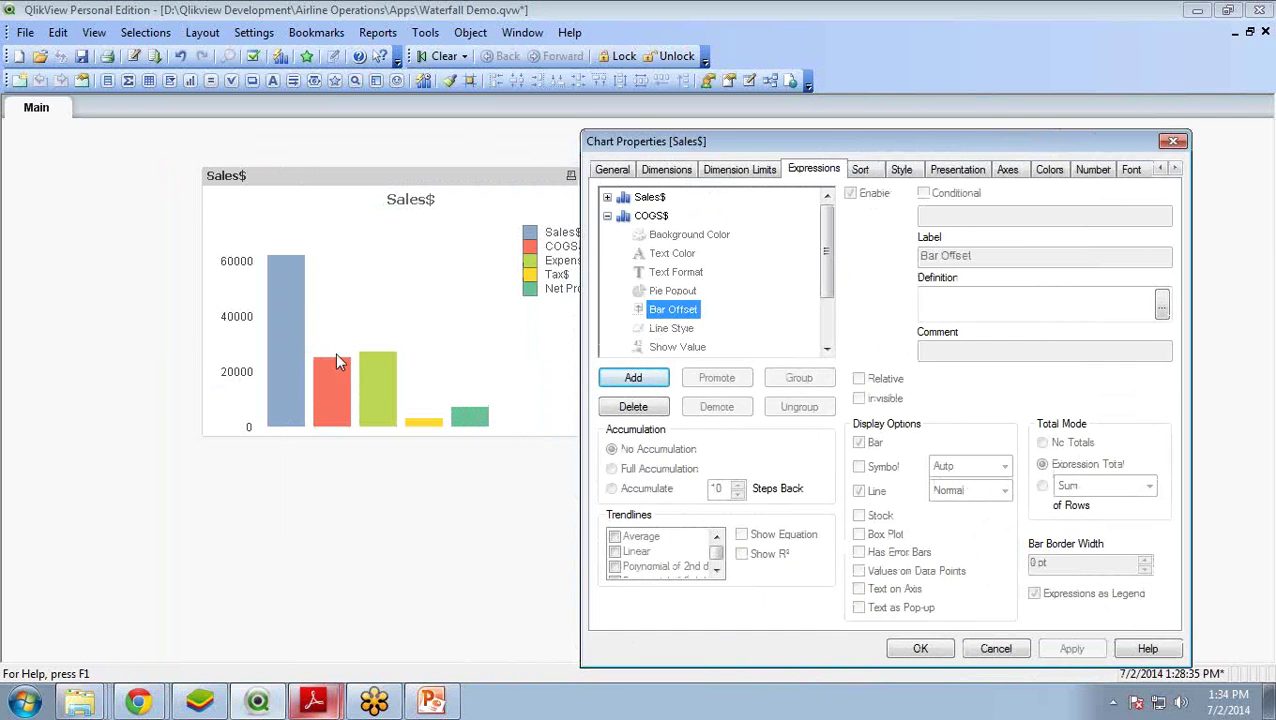
{"action": "left_click_drag", "start_coordinate": [661, 144], "coordinate": [713, 136]}
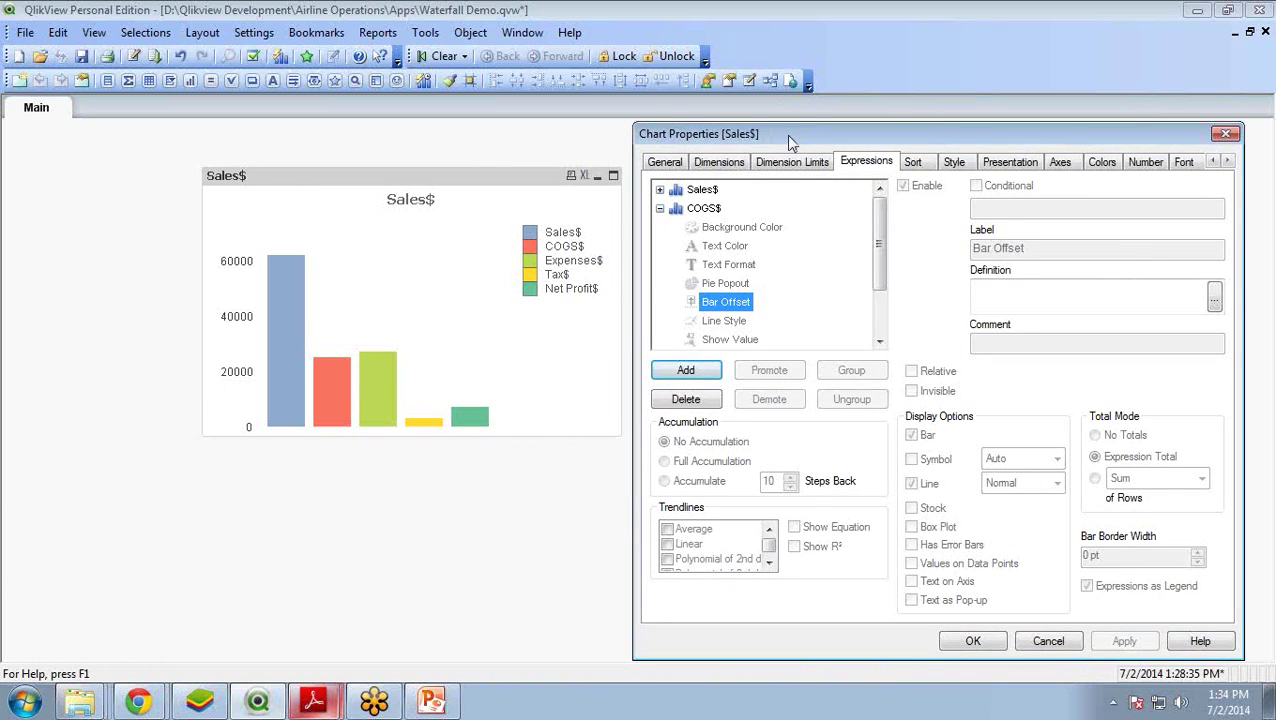
{"action": "left_click_drag", "start_coordinate": [786, 135], "coordinate": [300, 145]}
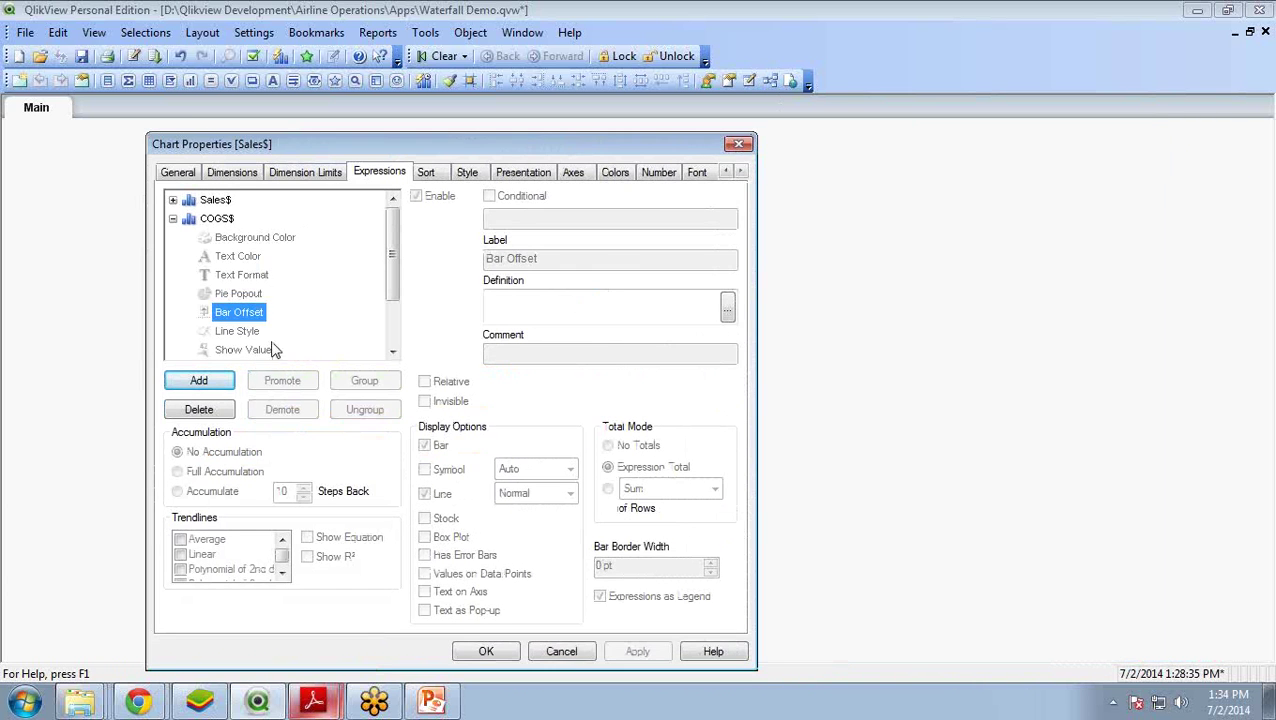
Define the COGS$ bar offset as Sum({<Category={'Sales'}>}Value)-Sum({<Category={'COGS'}>}Value)
{"action": "left_click", "coordinate": [727, 307]}
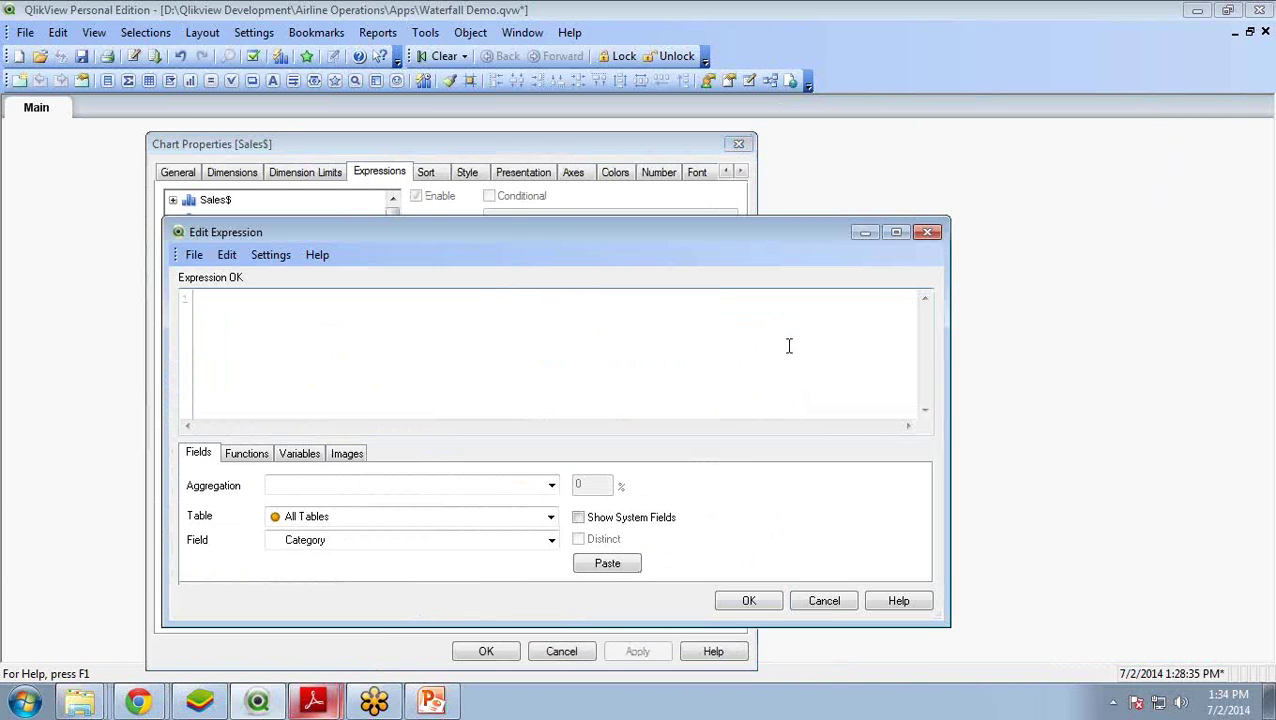
{"action": "type", "text": "Sum({<Category={'Sales'}>}Value)"}
{"action": "left_click", "coordinate": [414, 300]}
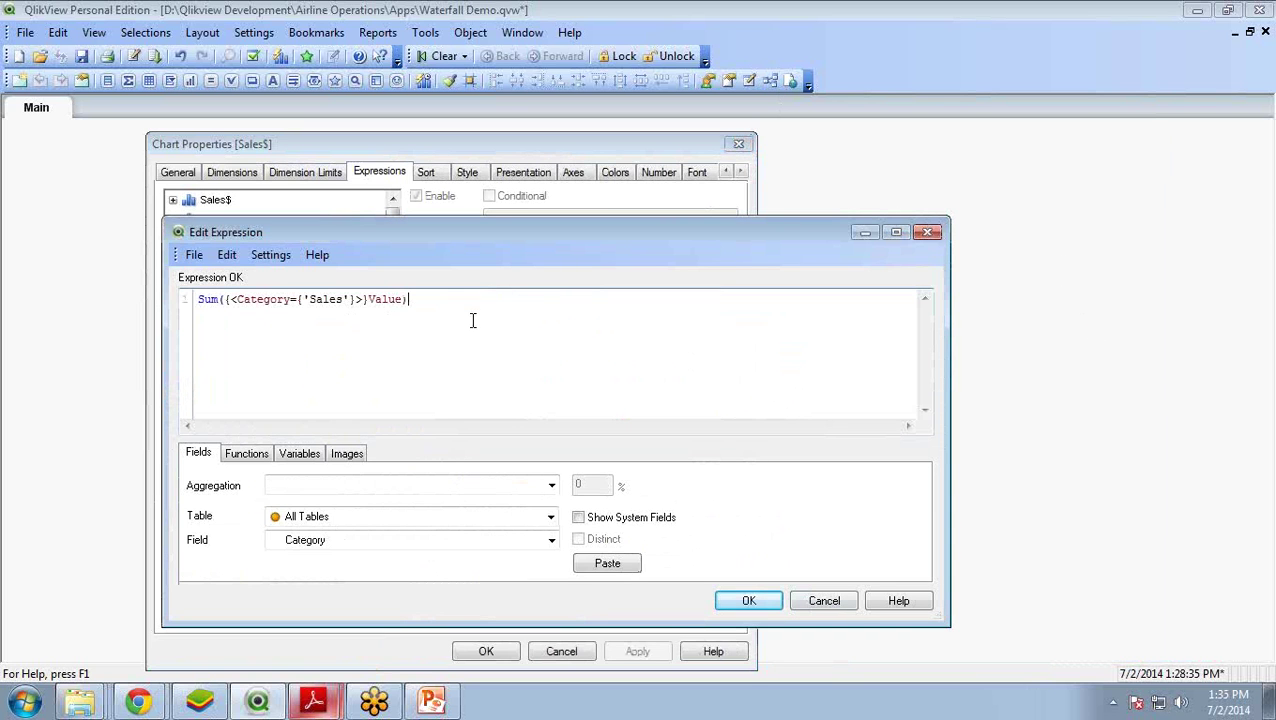
{"action": "type", "text": "Sum({<Category={'Sales'}>}Value)"}
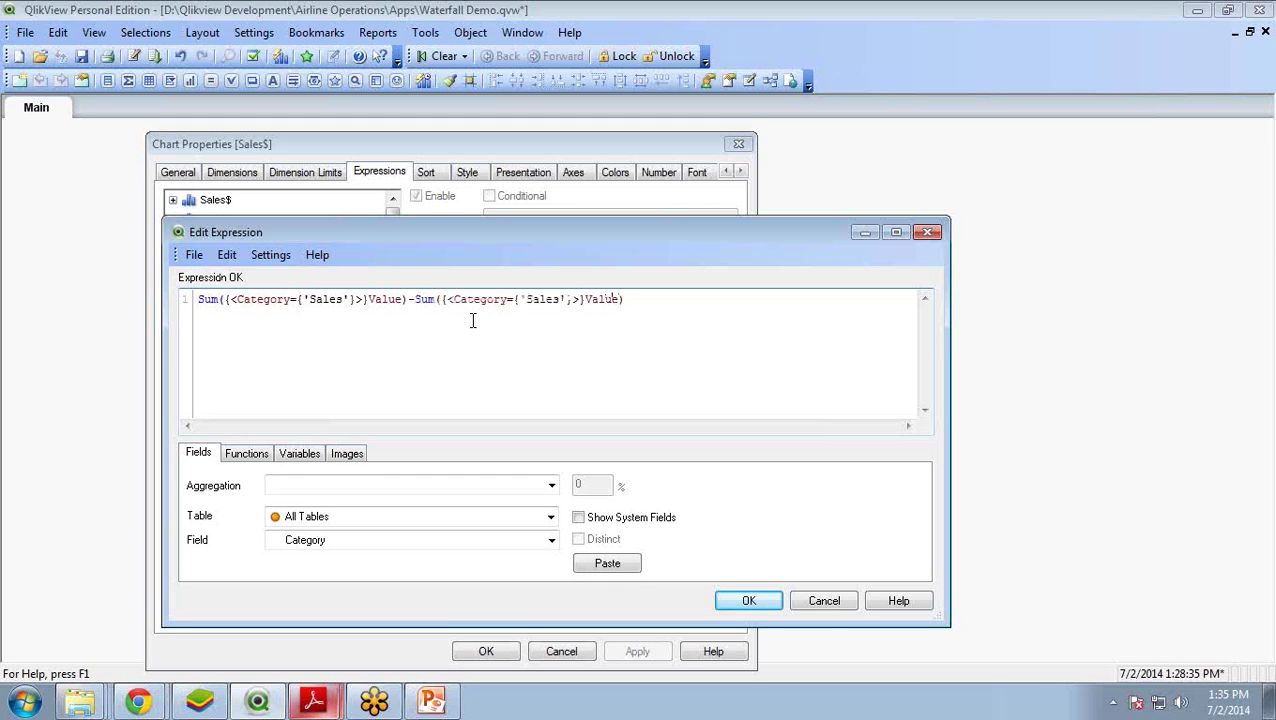
{"action": "key", "text": "Left"}
{"action": "key", "text": "Left"}
{"action": "key", "text": "Left"}
{"action": "key", "text": "Left"}
{"action": "key", "text": "Left"}
{"action": "key", "text": "Left"}
{"action": "key", "text": "Left"}
{"action": "key", "text": "Left"}
{"action": "key", "text": "Left"}
{"action": "key", "text": "BackSpace"}
{"action": "key", "text": "BackSpace"}
{"action": "key", "text": "BackSpace"}
{"action": "key", "text": "BackSpace"}
{"action": "key", "text": "BackSpace"}
{"action": "type", "text": "COGS"}
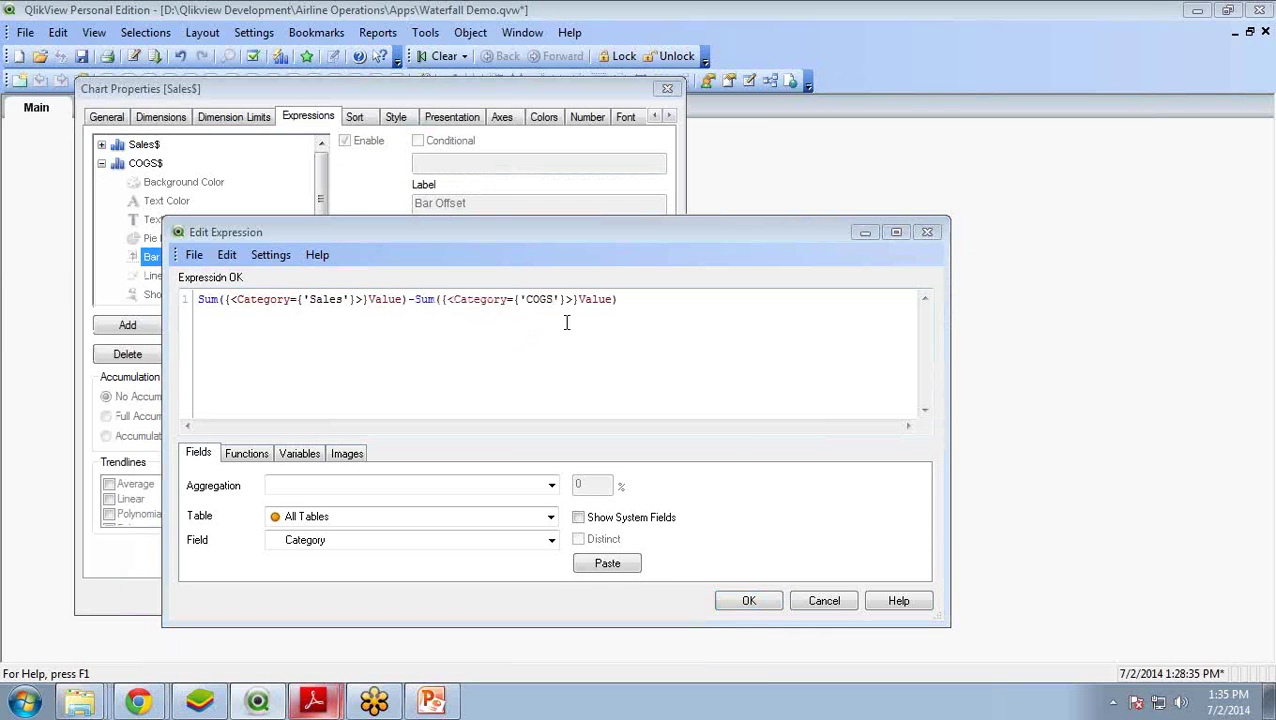
{"action": "left_click", "coordinate": [748, 601]}
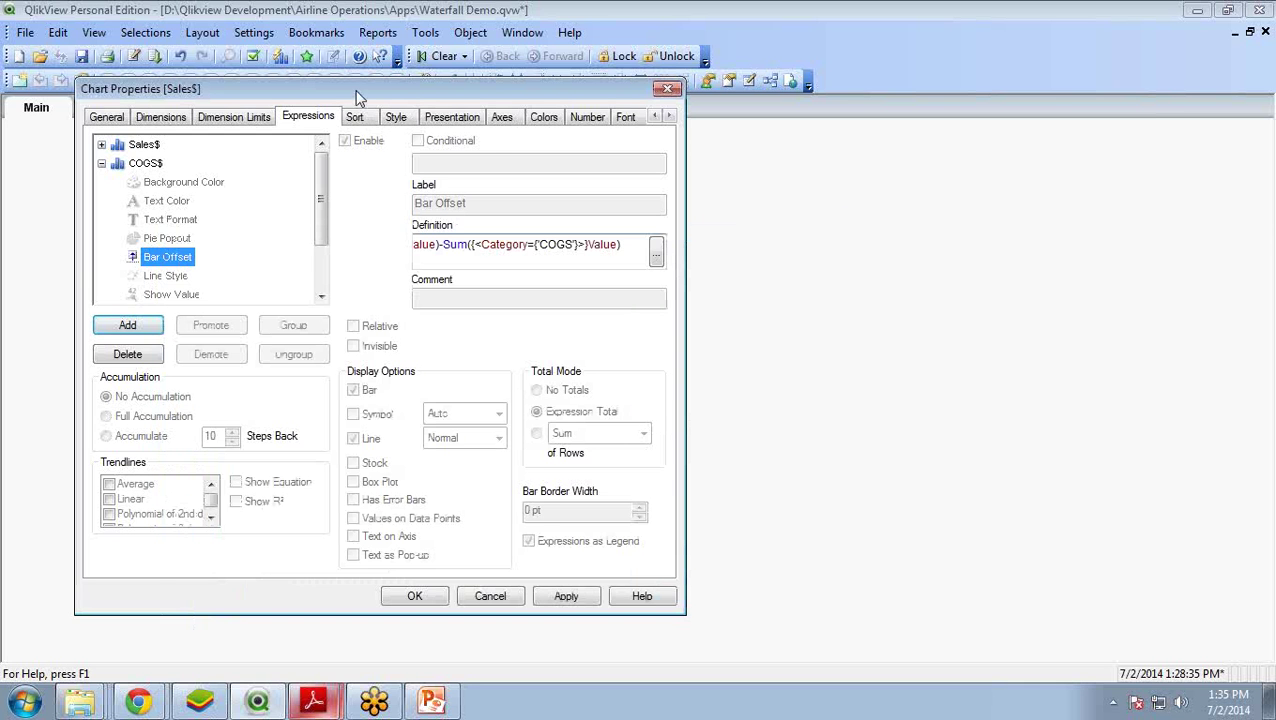
Apply the COGS$ bar offset to the chart and uncover the chart to check the bars
{"action": "left_click_drag", "start_coordinate": [360, 95], "coordinate": [715, 74]}
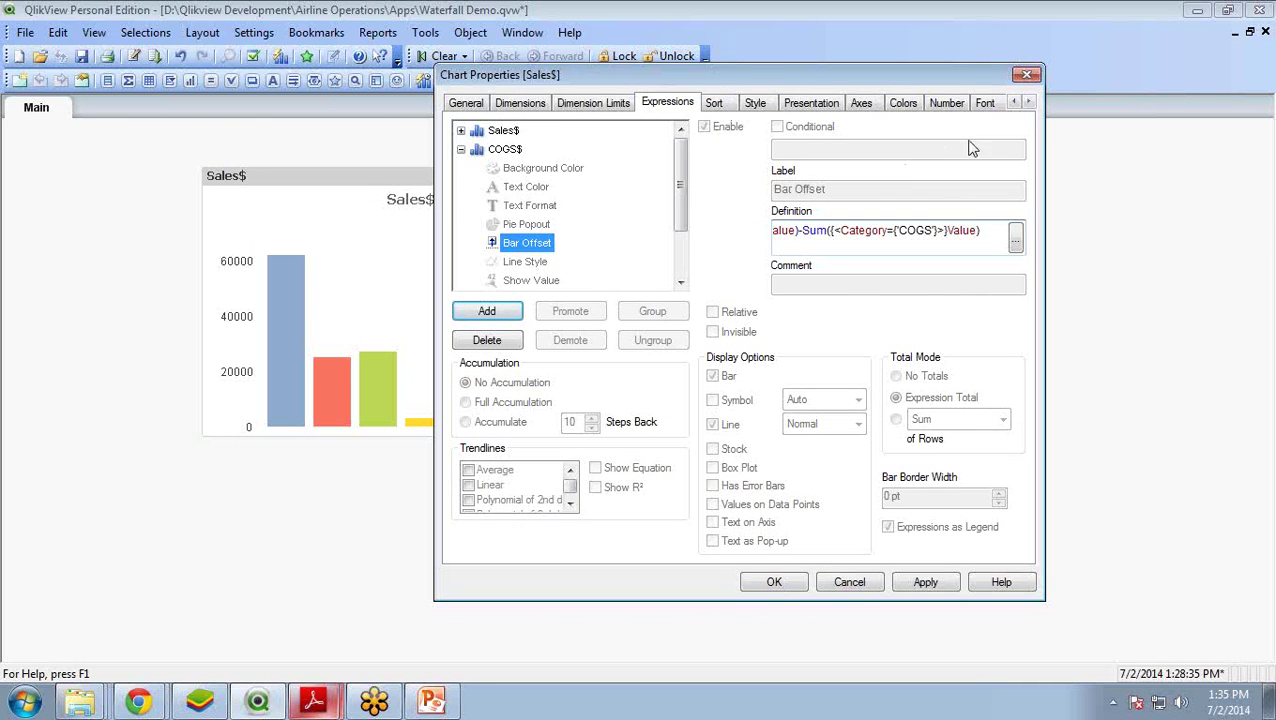
{"action": "left_click", "coordinate": [924, 588]}
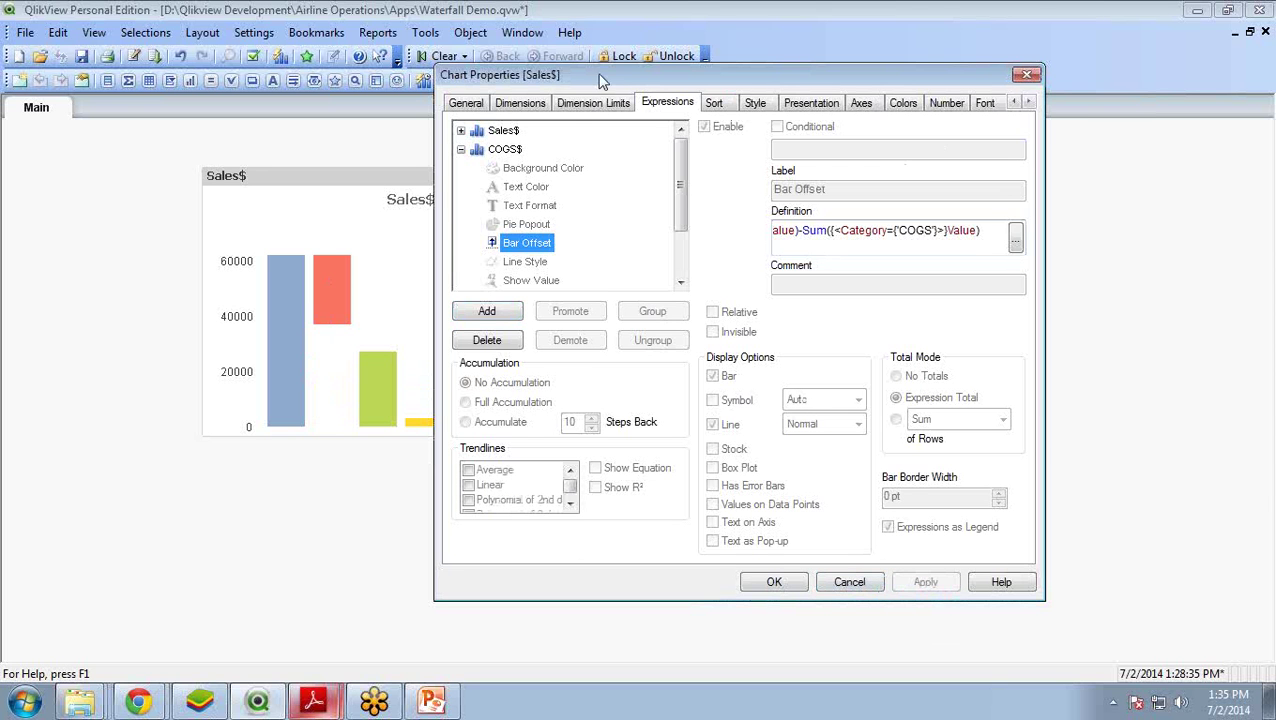
{"action": "left_click_drag", "start_coordinate": [587, 80], "coordinate": [764, 79]}
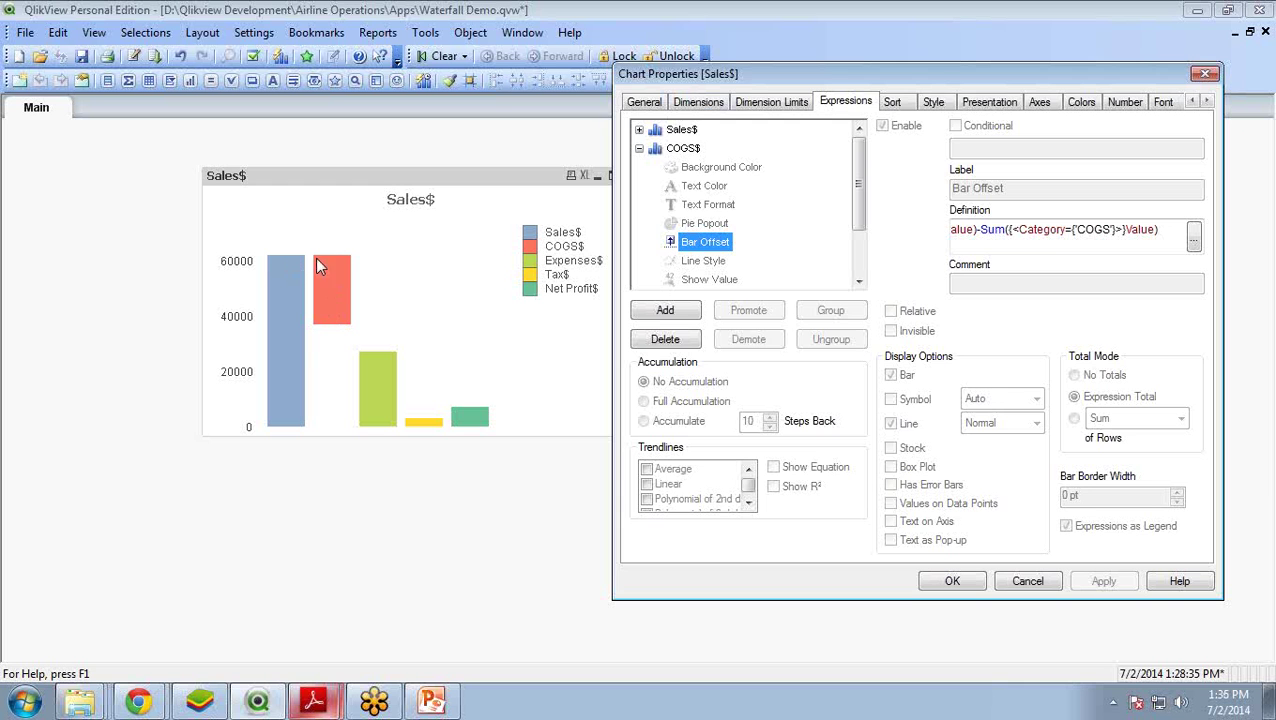
Collapse the COGS$ expression's attributes and select the Bar Offset attribute of the Expenses$ expression
{"action": "left_click_drag", "start_coordinate": [822, 81], "coordinate": [365, 102]}
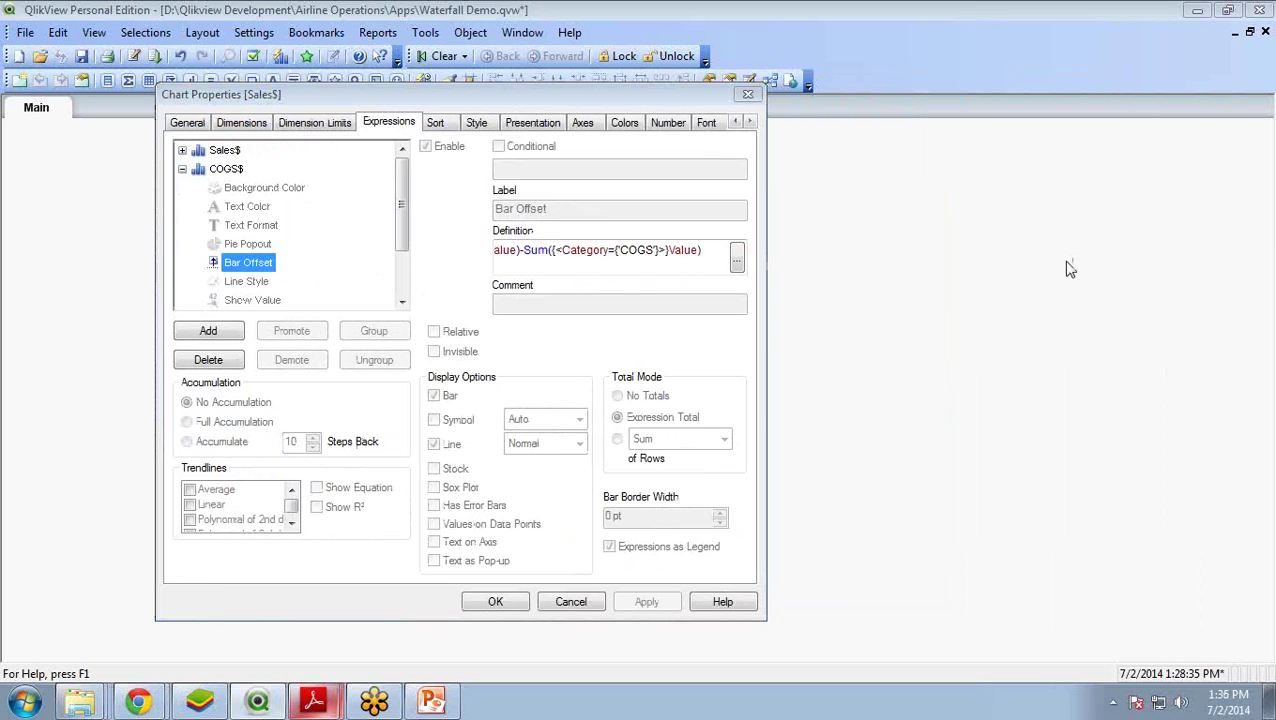
{"action": "left_click", "coordinate": [182, 169]}
{"action": "left_click", "coordinate": [226, 191]}
{"action": "left_click", "coordinate": [221, 207]}
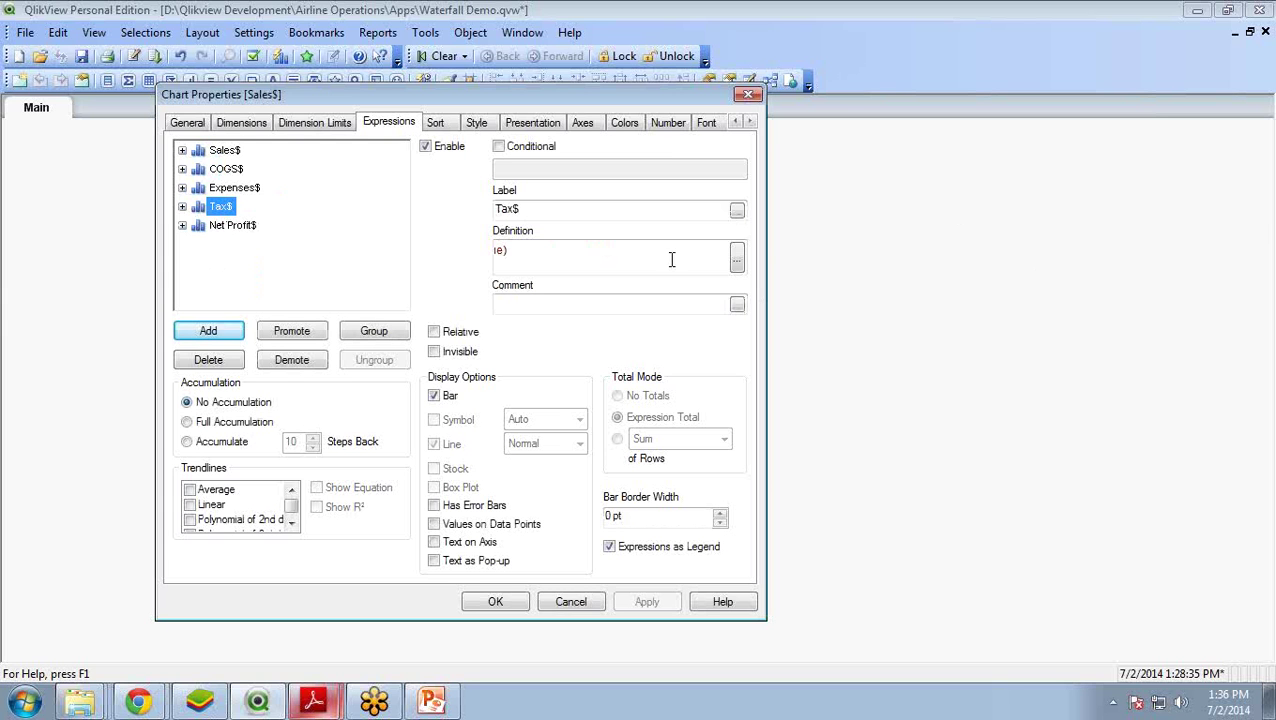
{"action": "left_click", "coordinate": [182, 188]}
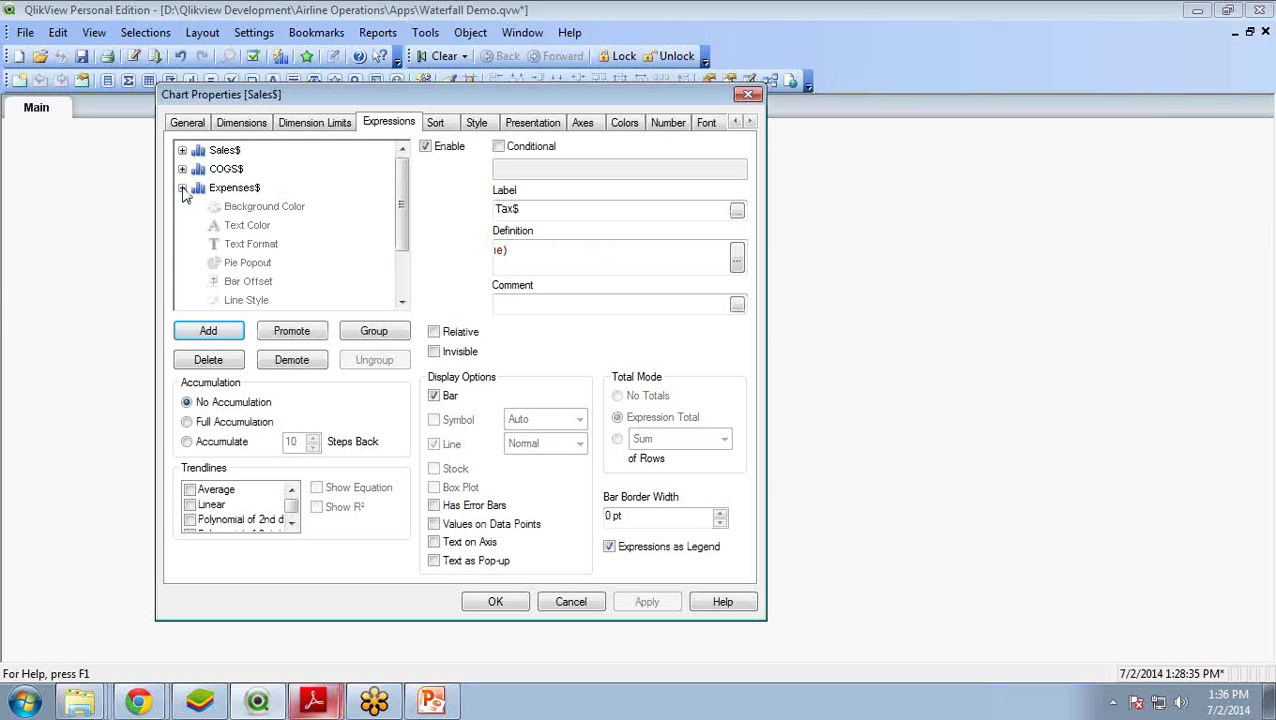
{"action": "left_click", "coordinate": [250, 283]}
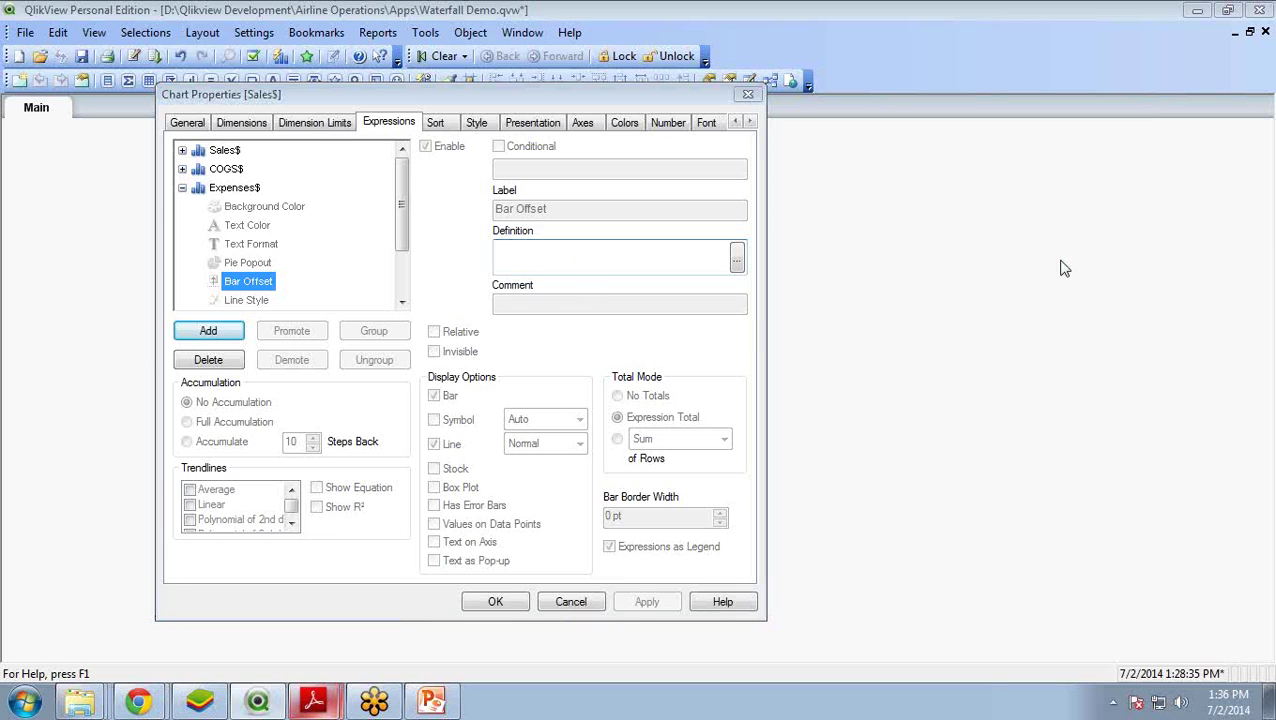
Define the Expenses$ bar offset as Sum({<Category={'Sales'}>}Value)-Sum({<Category={'COGS','Expenses'}>}Value) and accept the chart properties
{"action": "left_click", "coordinate": [737, 258]}
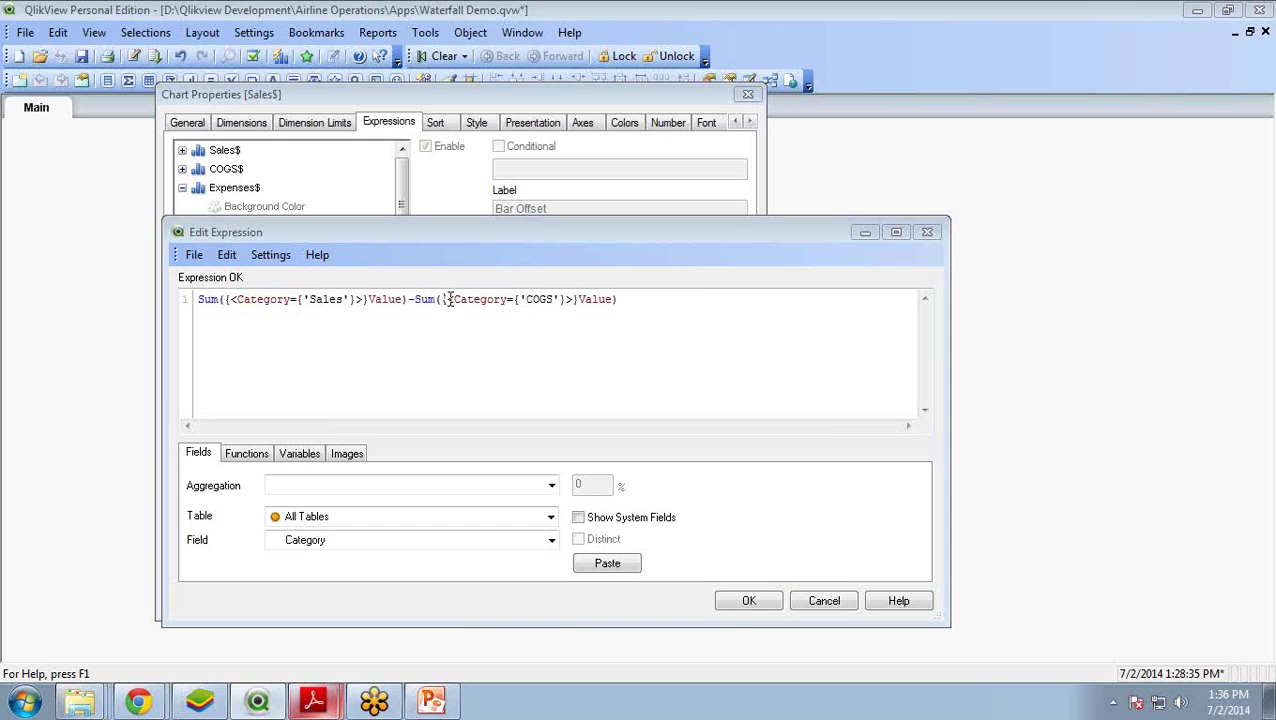
{"action": "left_click", "coordinate": [561, 299]}
{"action": "type", "text": ",m"}
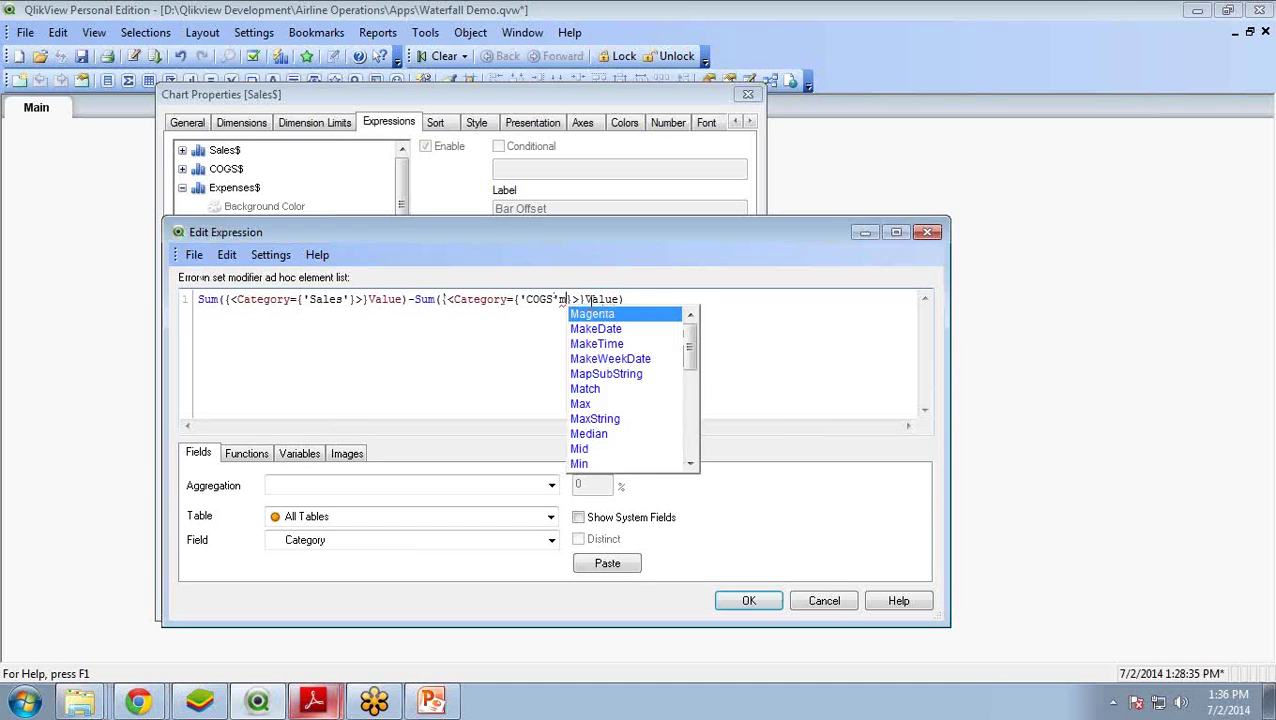
{"action": "key", "text": "BackSpace"}
{"action": "type", "text": ","}
{"action": "key", "text": "BackSpace"}
{"action": "type", "text": ",'Expen"}
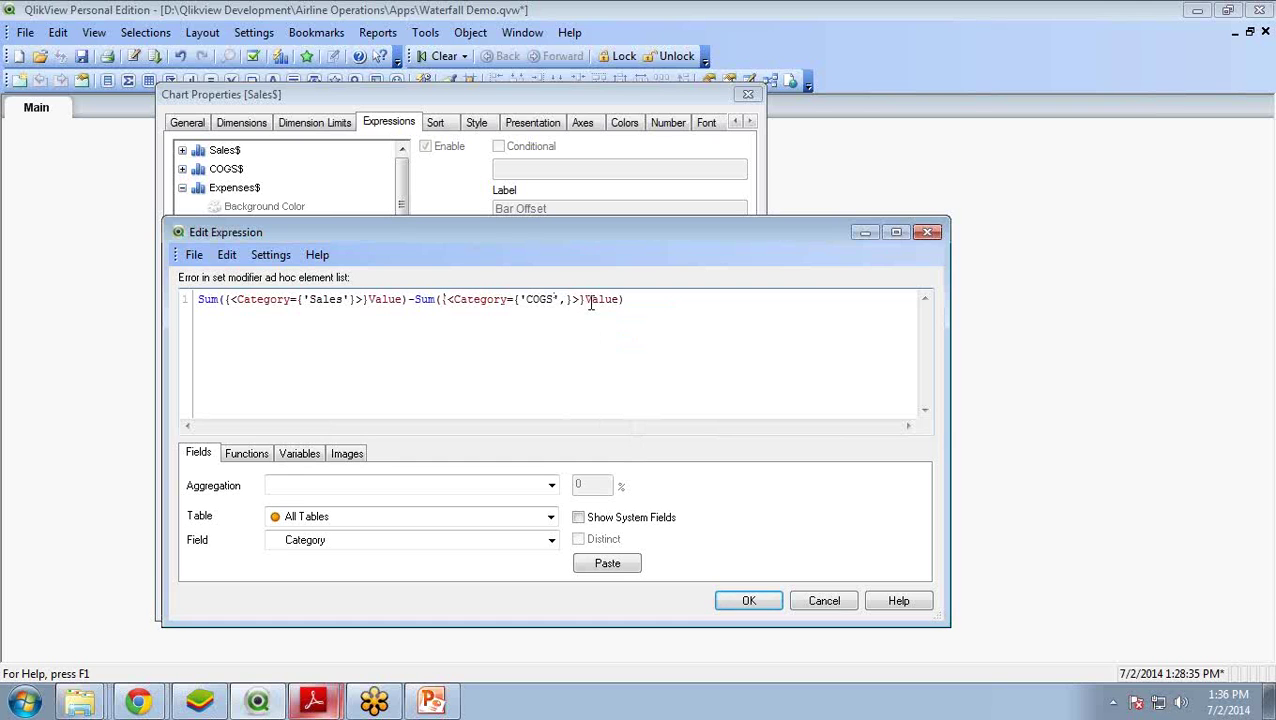
{"action": "type", "text": "ses'"}
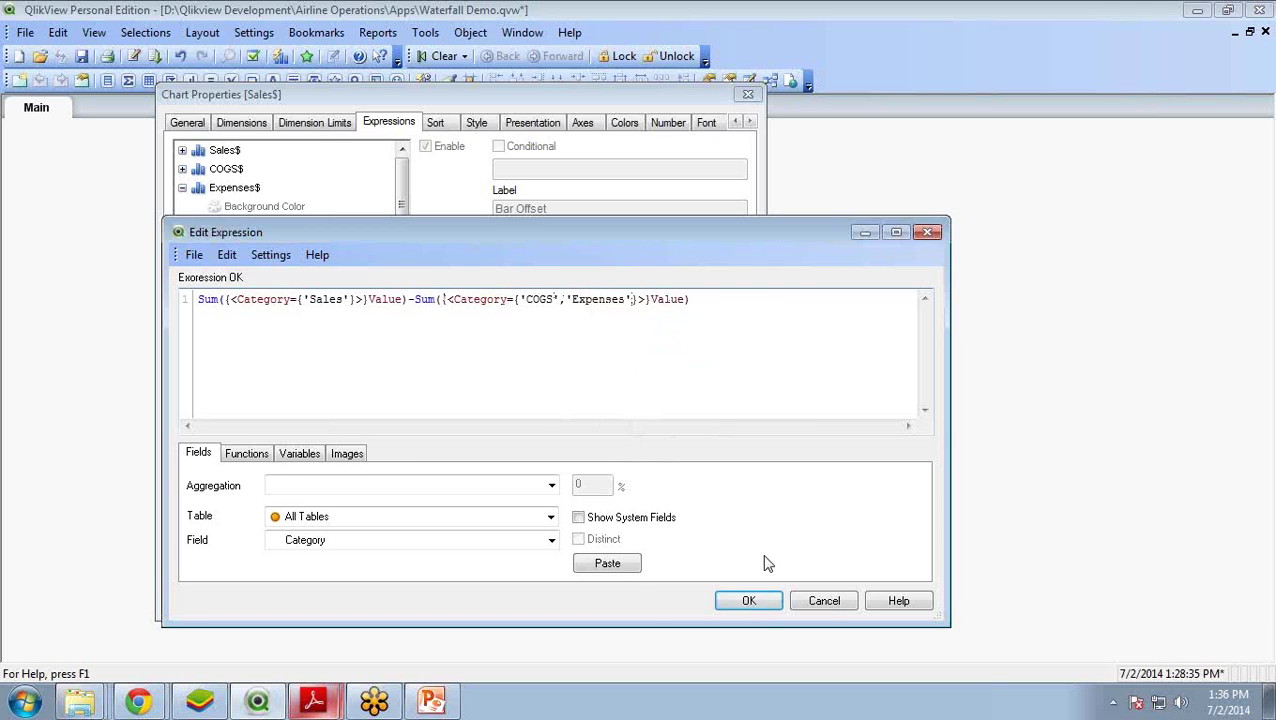
{"action": "left_click", "coordinate": [759, 604]}
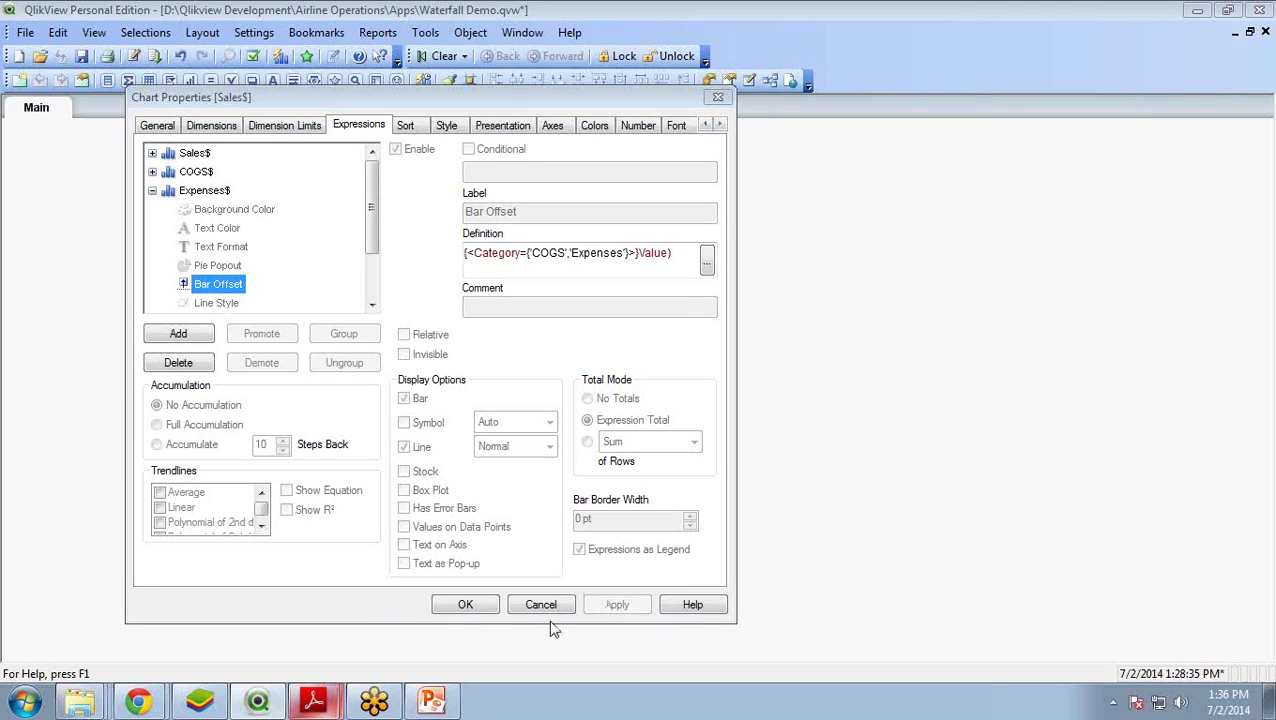
{"action": "left_click", "coordinate": [463, 606]}
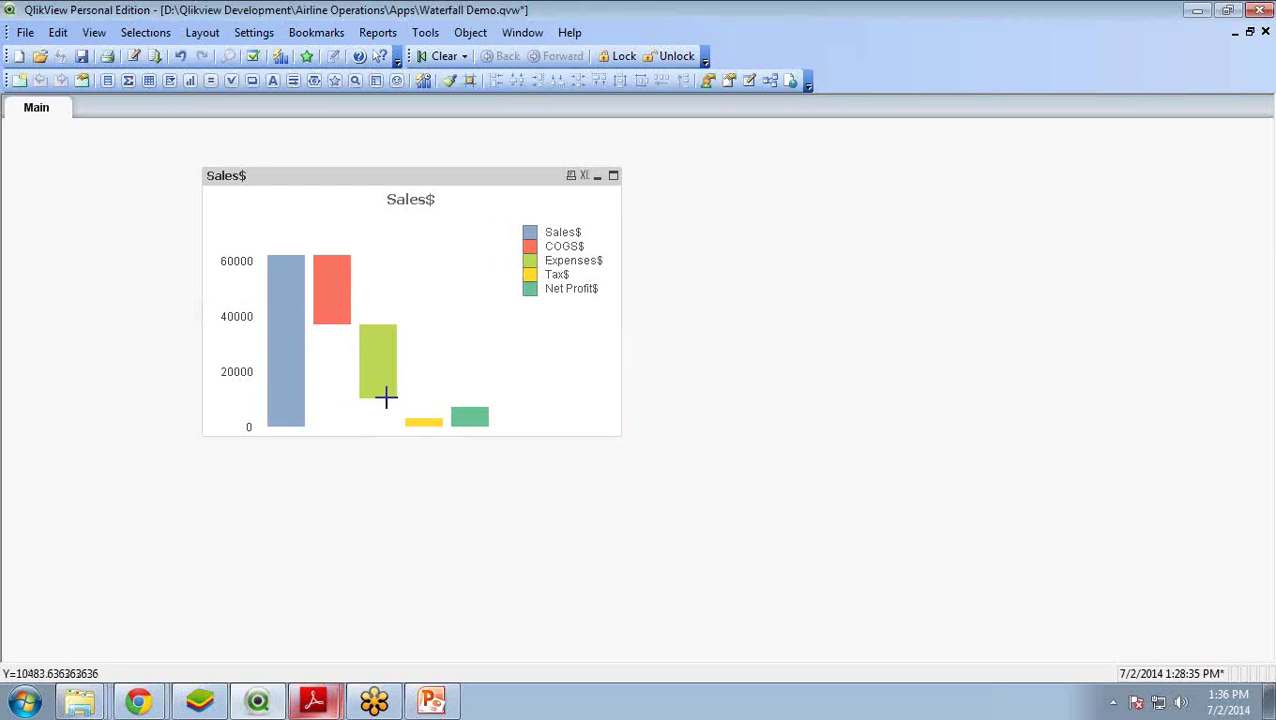
{"action": "mouse_move", "coordinate": [364, 386]}
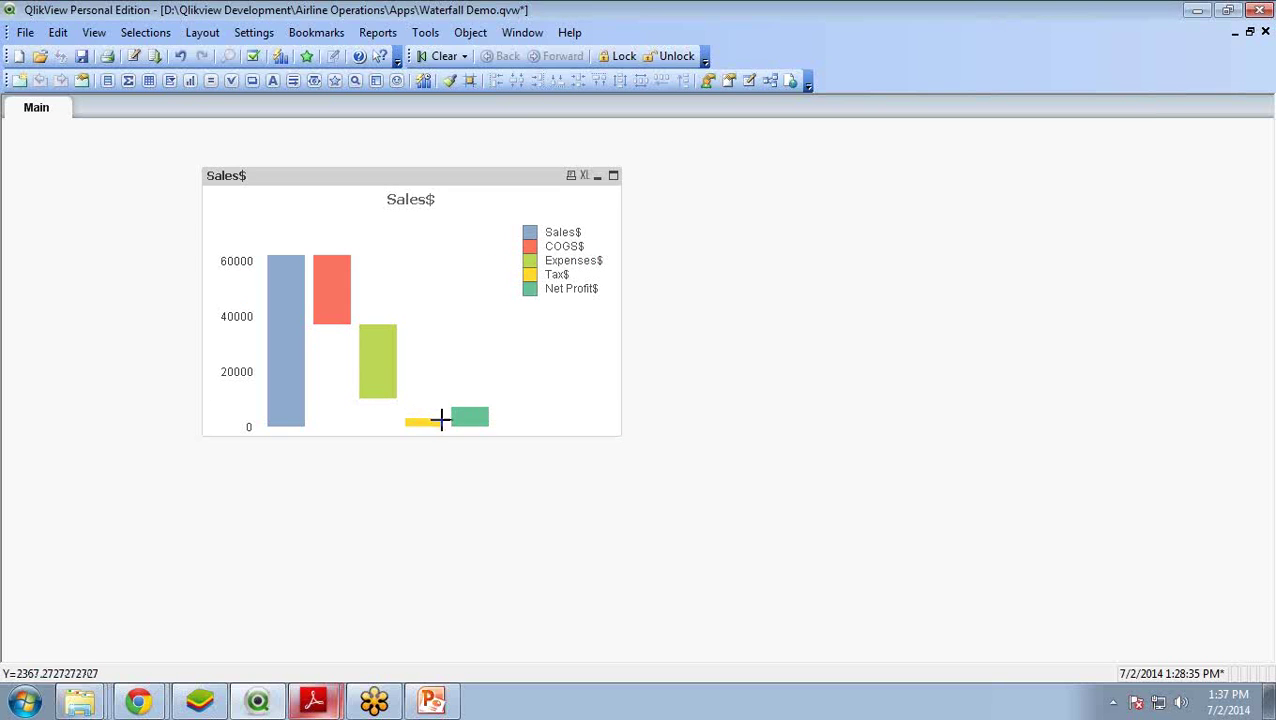
Reopen the bar chart's properties and open the Tax$ expression's Bar Offset definition for editing
{"action": "right_click", "coordinate": [345, 195]}
{"action": "left_click", "coordinate": [404, 203]}
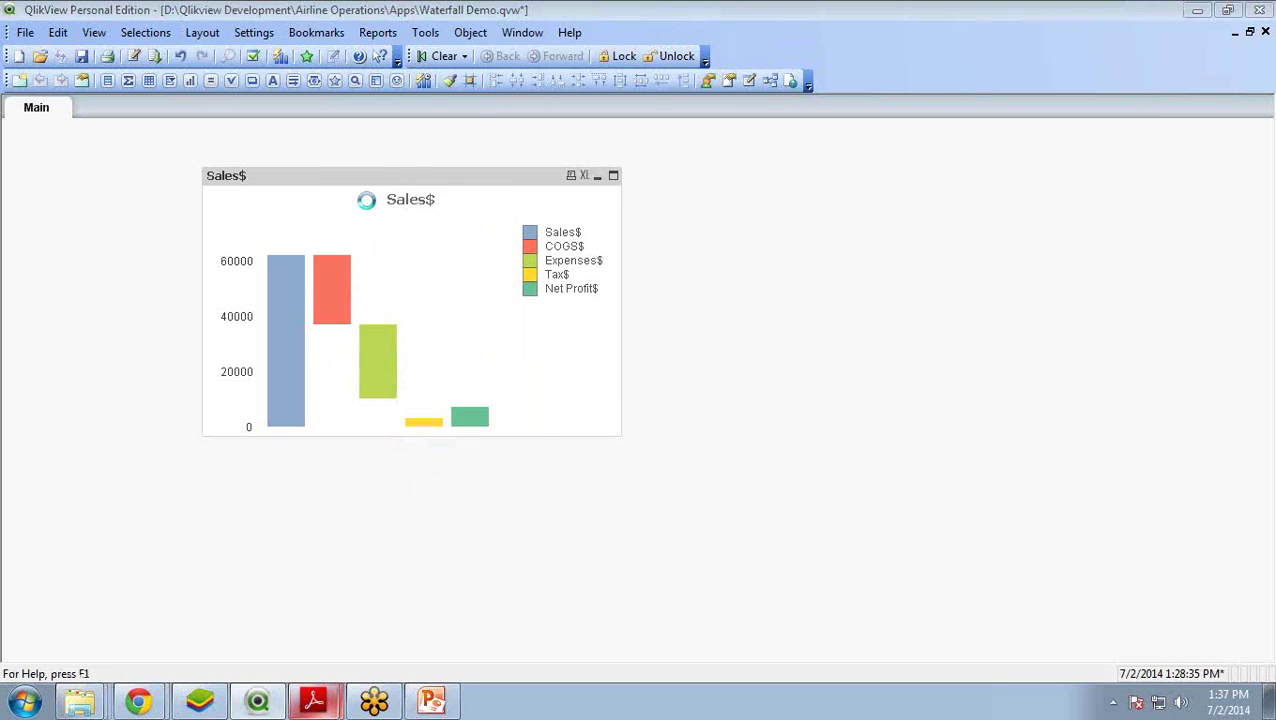
{"action": "left_click", "coordinate": [360, 197]}
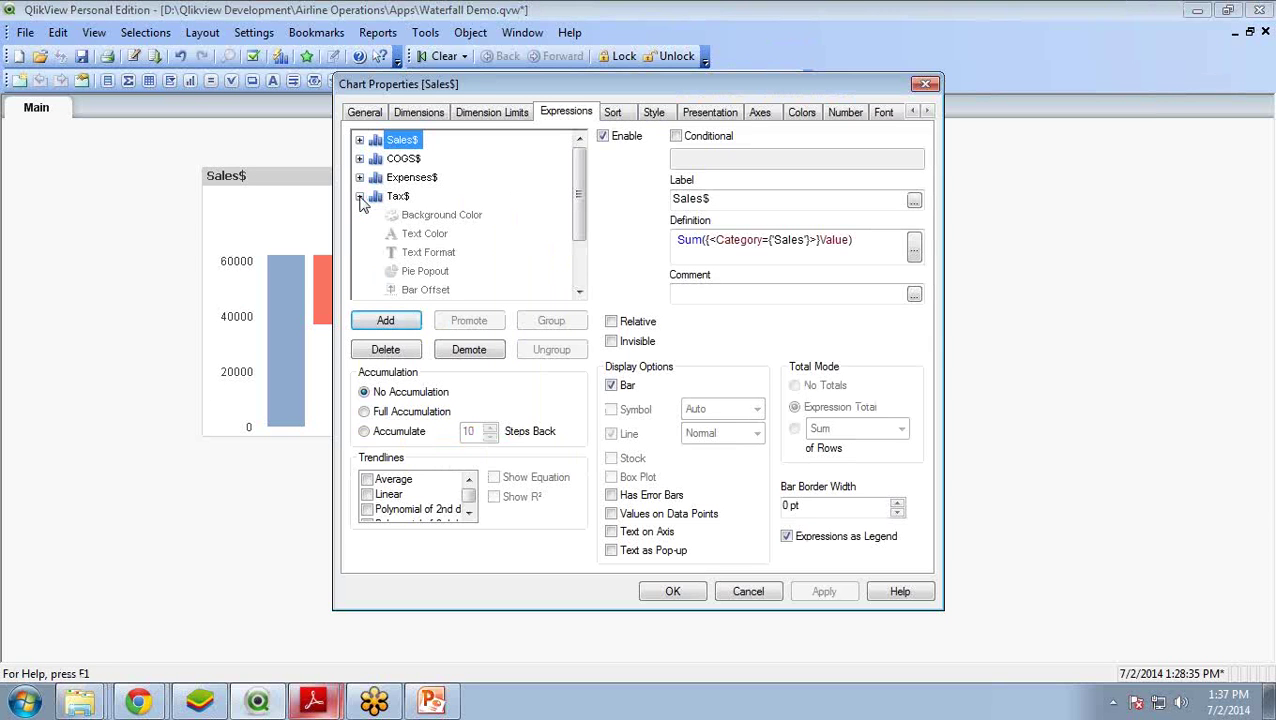
{"action": "left_click", "coordinate": [425, 289]}
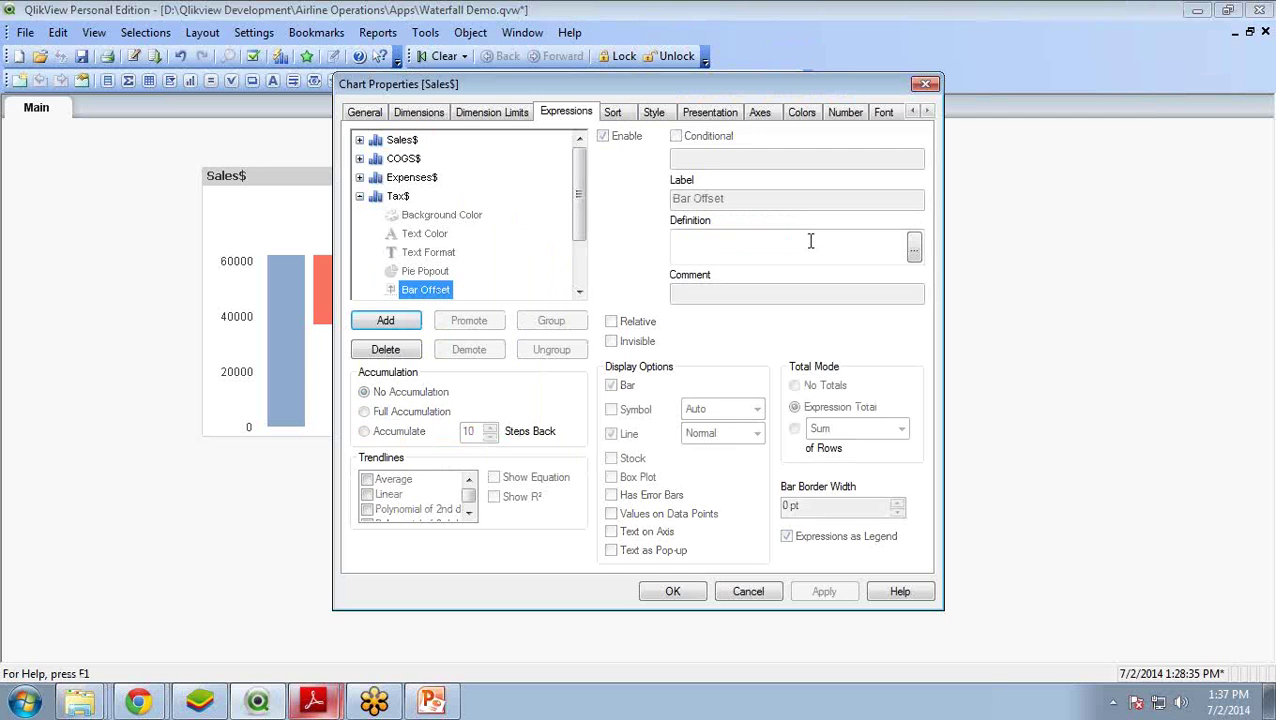
{"action": "left_click", "coordinate": [914, 247]}
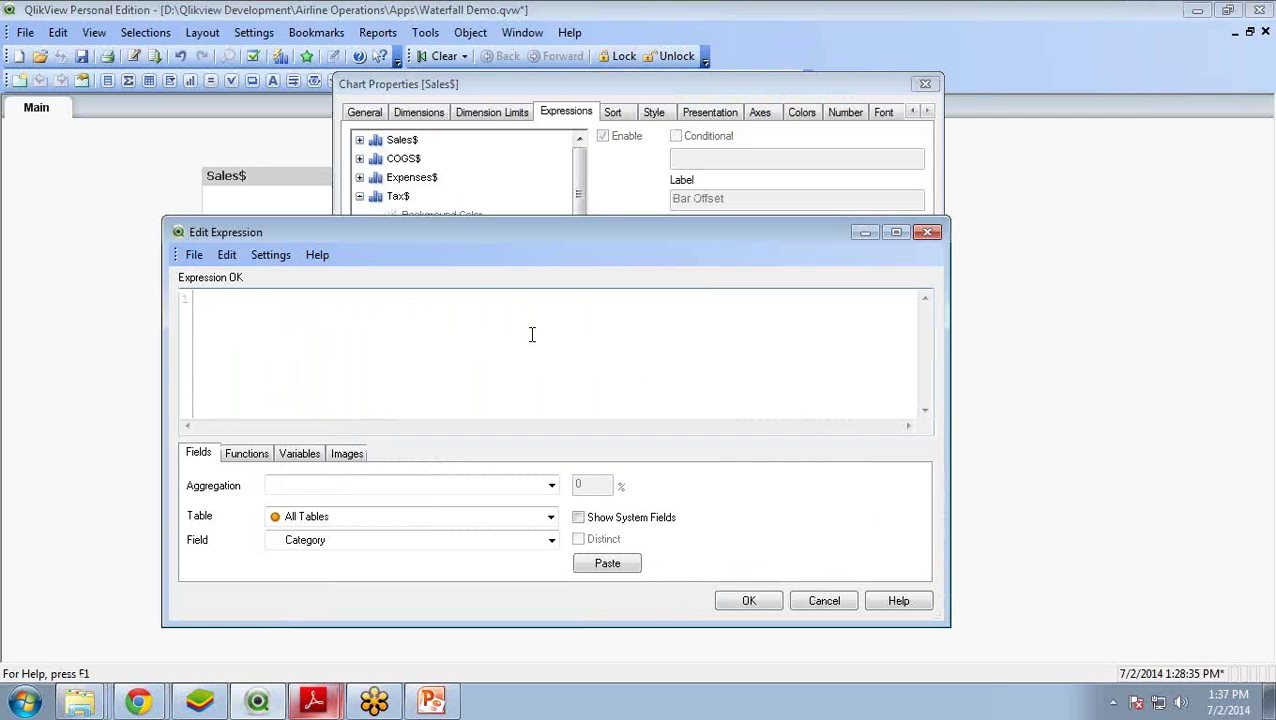
Define the Tax$ bar offset as Sum({<Category={'Sales'}>}Value)-Sum({<Category={'COGS','Expenses','Tax'}>}Value)
{"action": "type", "text": "Sum({<Category={'Sales'}>}Value)-Sum({<Category={'COGS'}>}Value)"}
{"action": "left_click", "coordinate": [560, 299]}
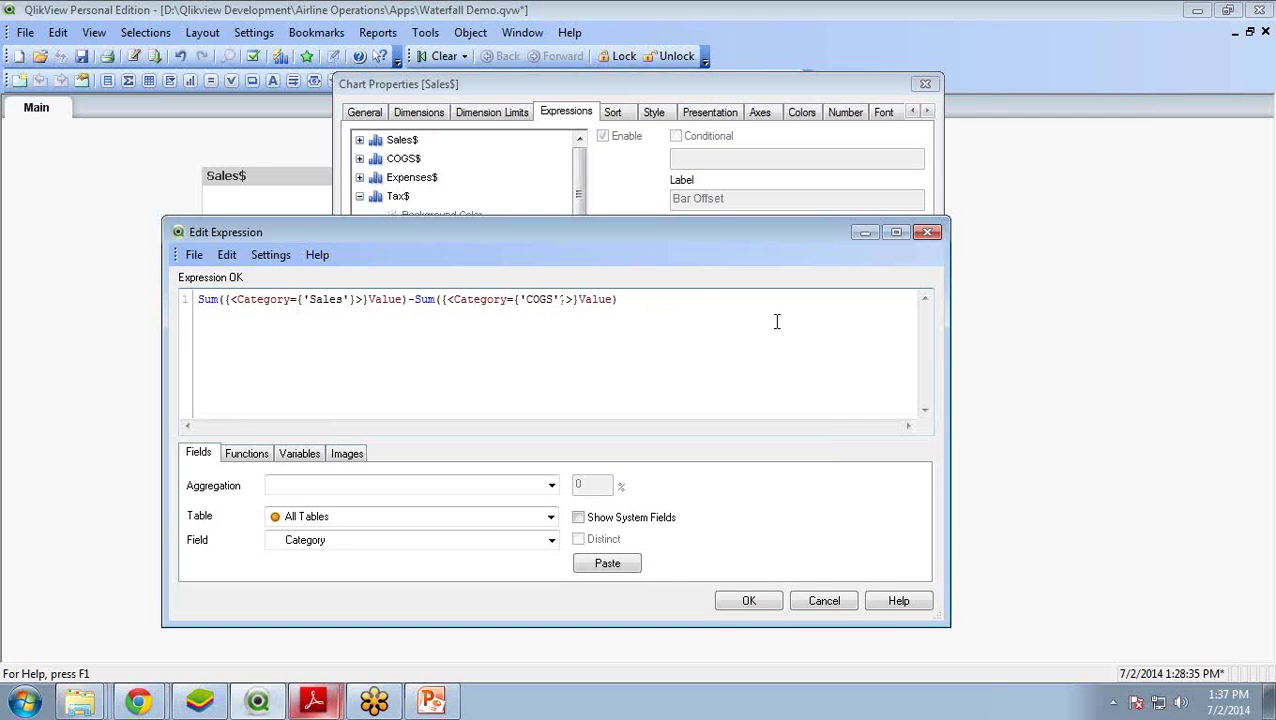
{"action": "type", "text": ",'Expen"}
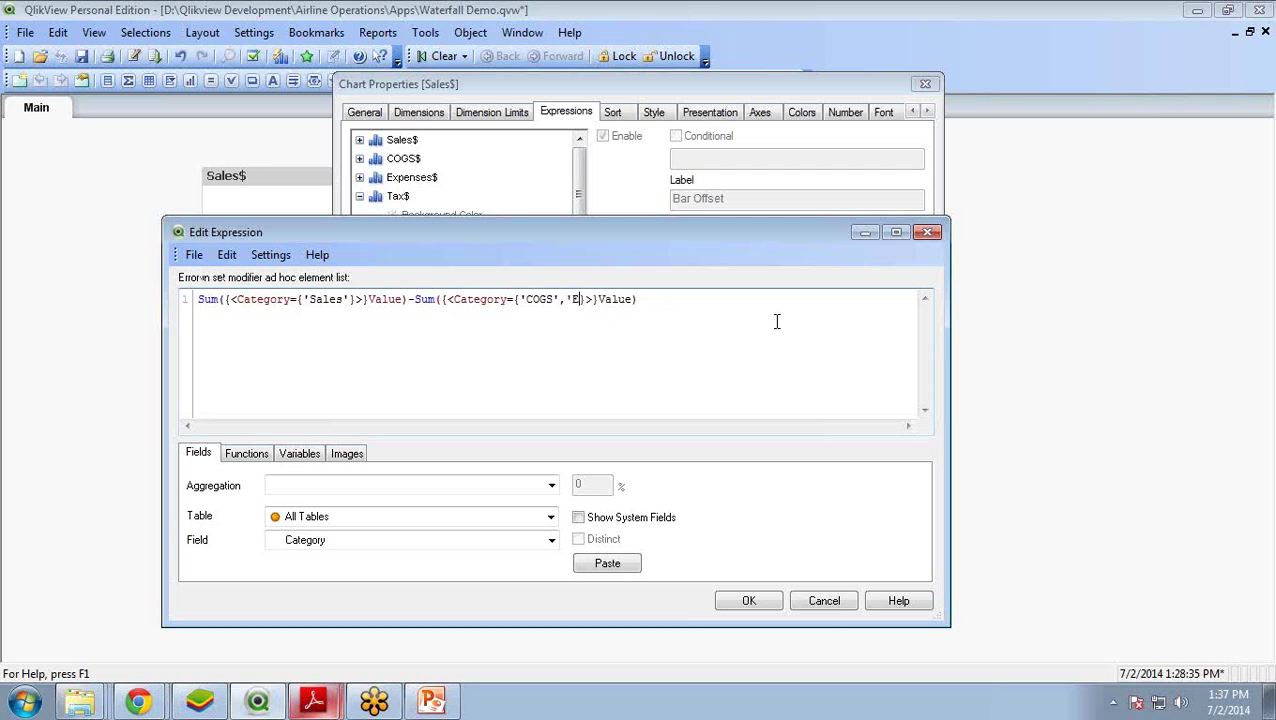
{"action": "type", "text": "ses,'"}
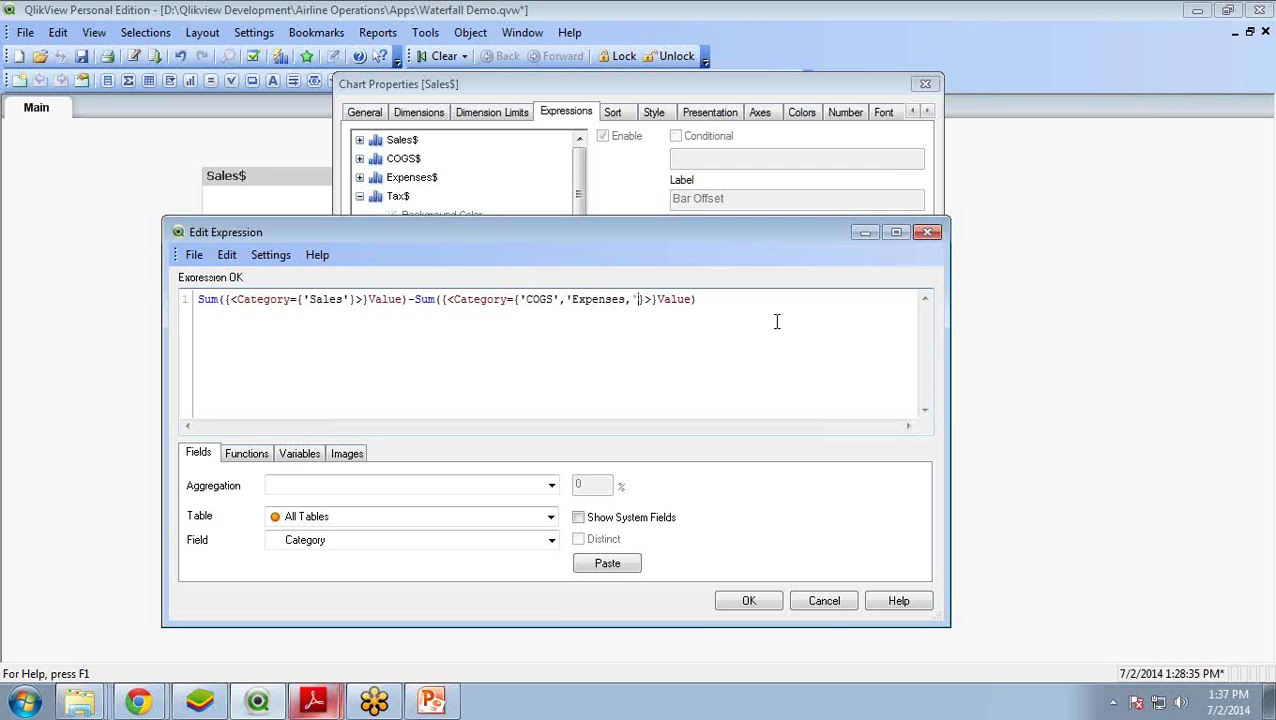
{"action": "key", "text": "BackSpace"}
{"action": "key", "text": "BackSpace"}
{"action": "type", "text": "','"}
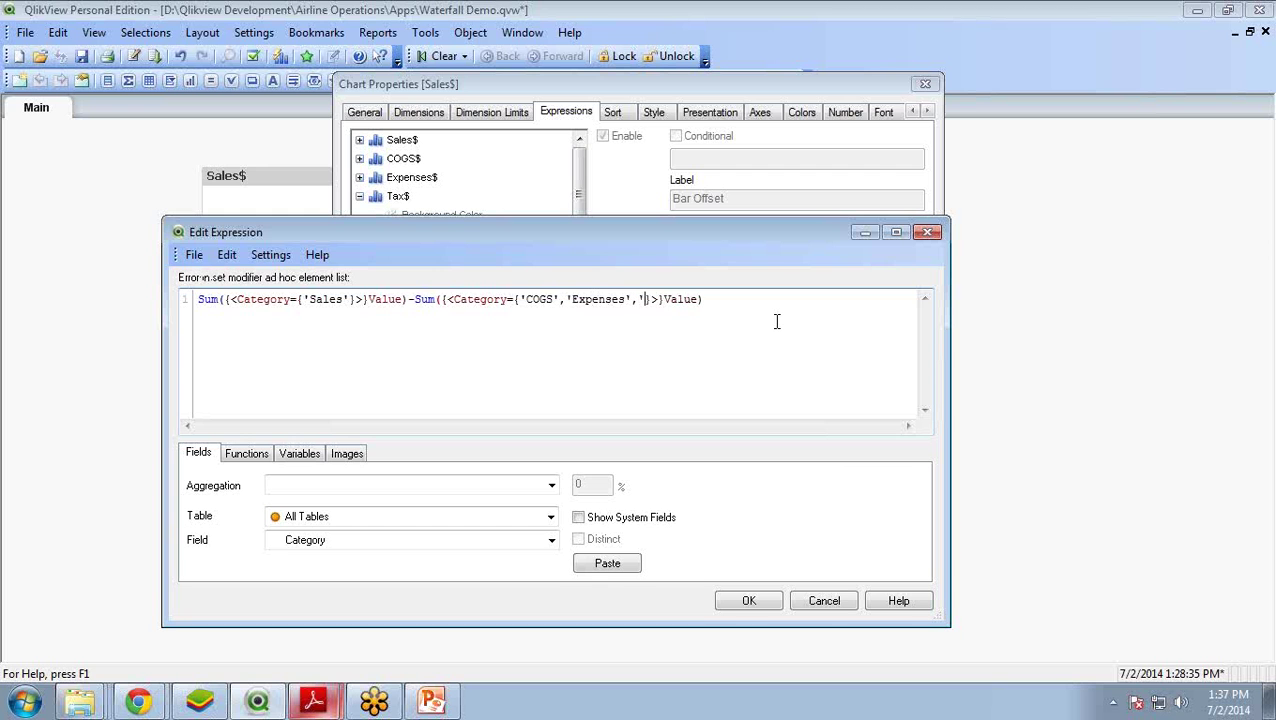
{"action": "type", "text": "Tax'"}
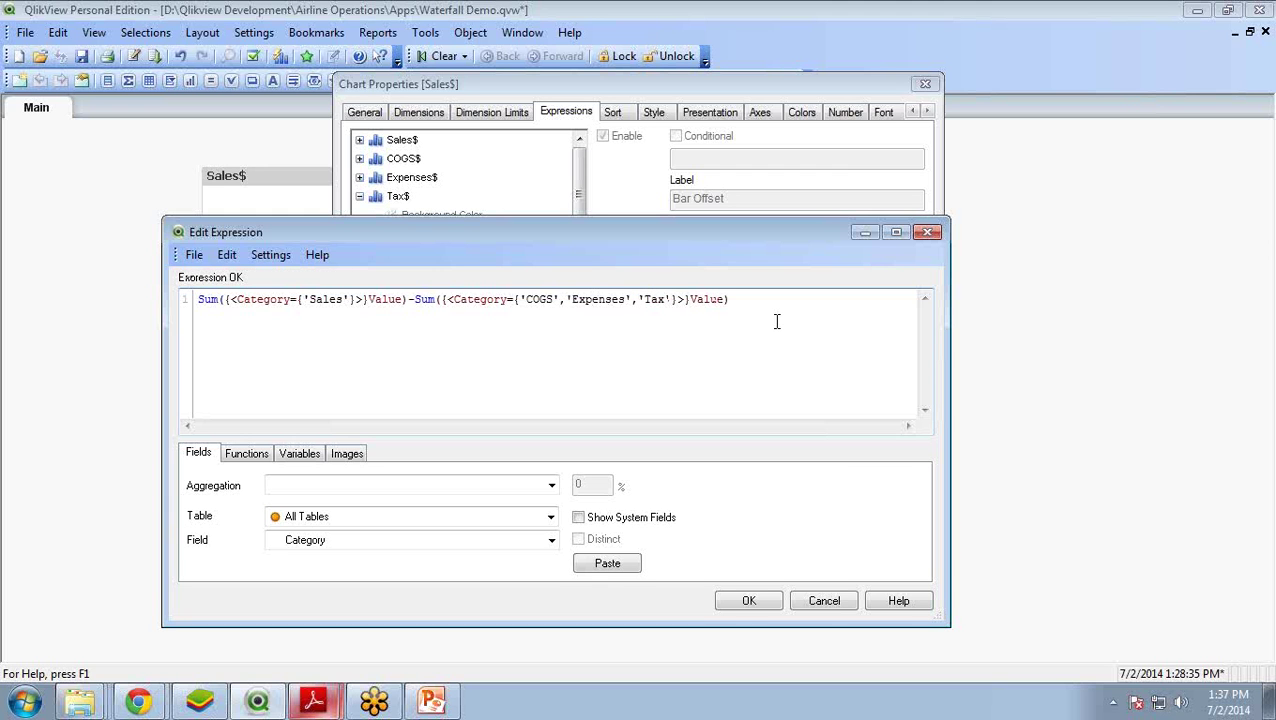
{"action": "left_click", "coordinate": [752, 602]}
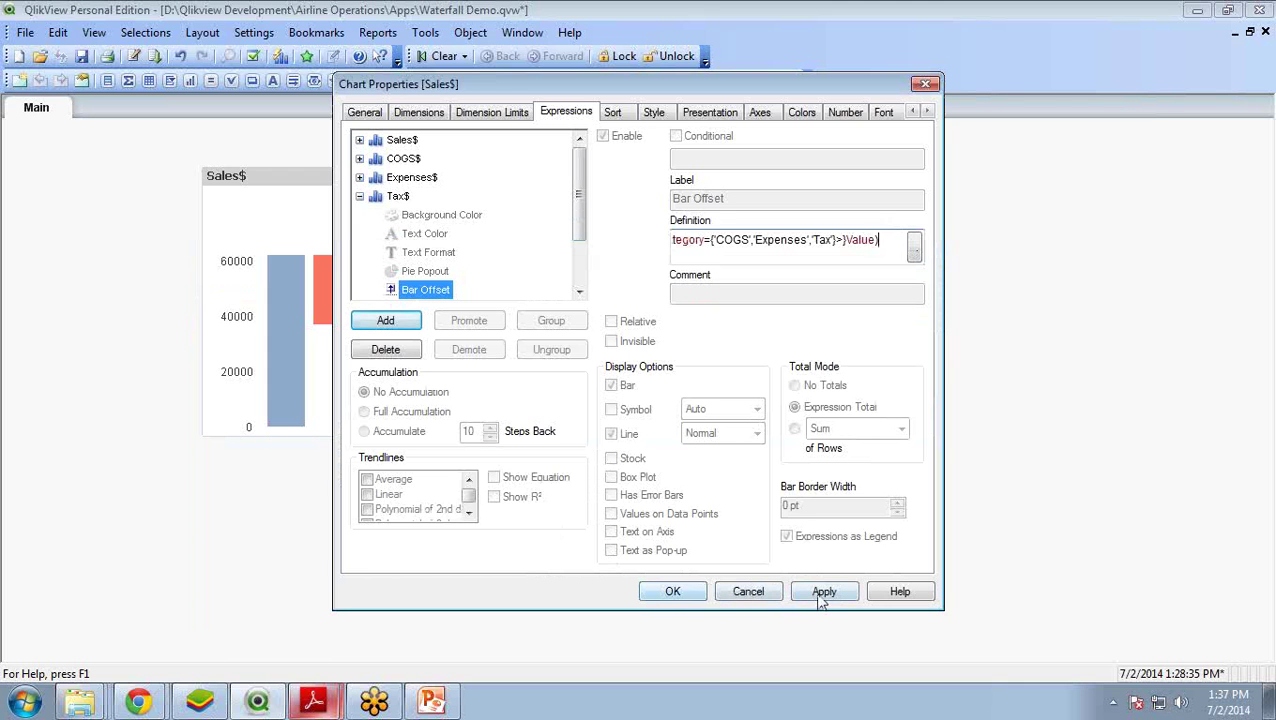
Apply the Tax$ bar offset to the chart and uncover the chart to check the bars
{"action": "left_click", "coordinate": [822, 594]}
{"action": "left_click_drag", "start_coordinate": [527, 97], "coordinate": [761, 90]}
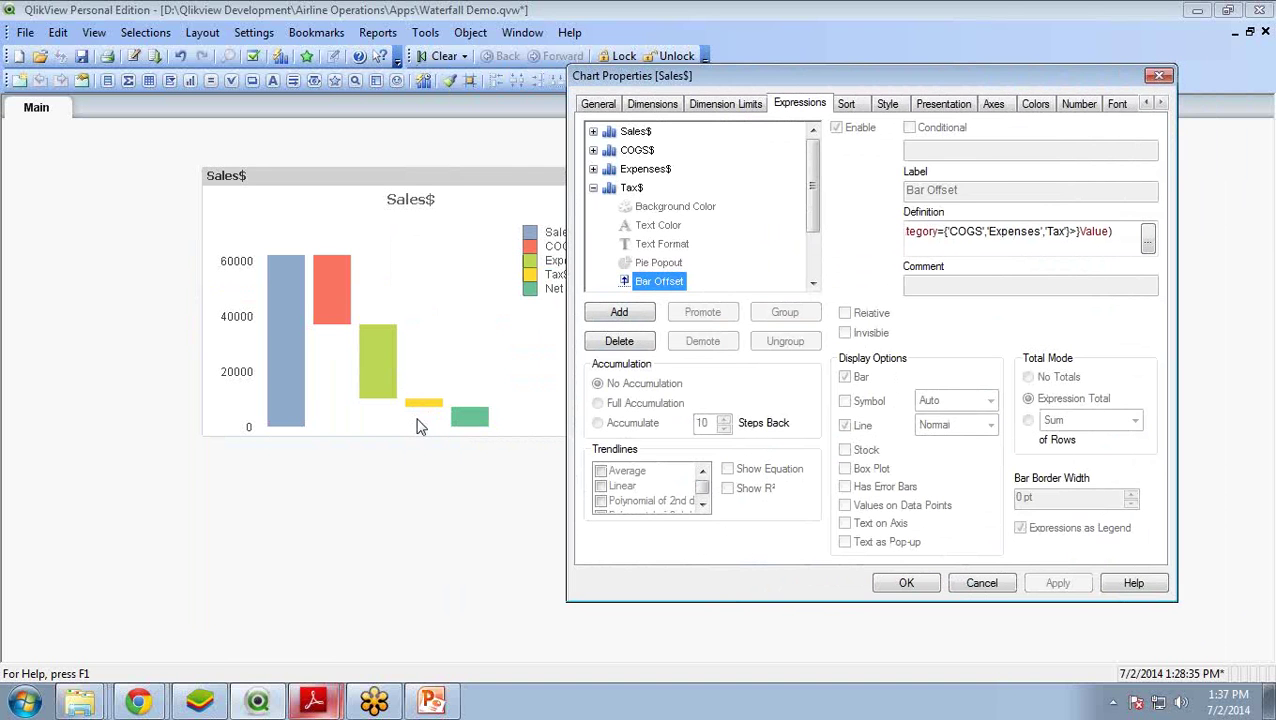
{"action": "mouse_move", "coordinate": [882, 80]}
{"action": "left_mouse_down"}
{"action": "mouse_move", "coordinate": [851, 84]}
{"action": "mouse_move", "coordinate": [889, 86]}
{"action": "left_mouse_up"}
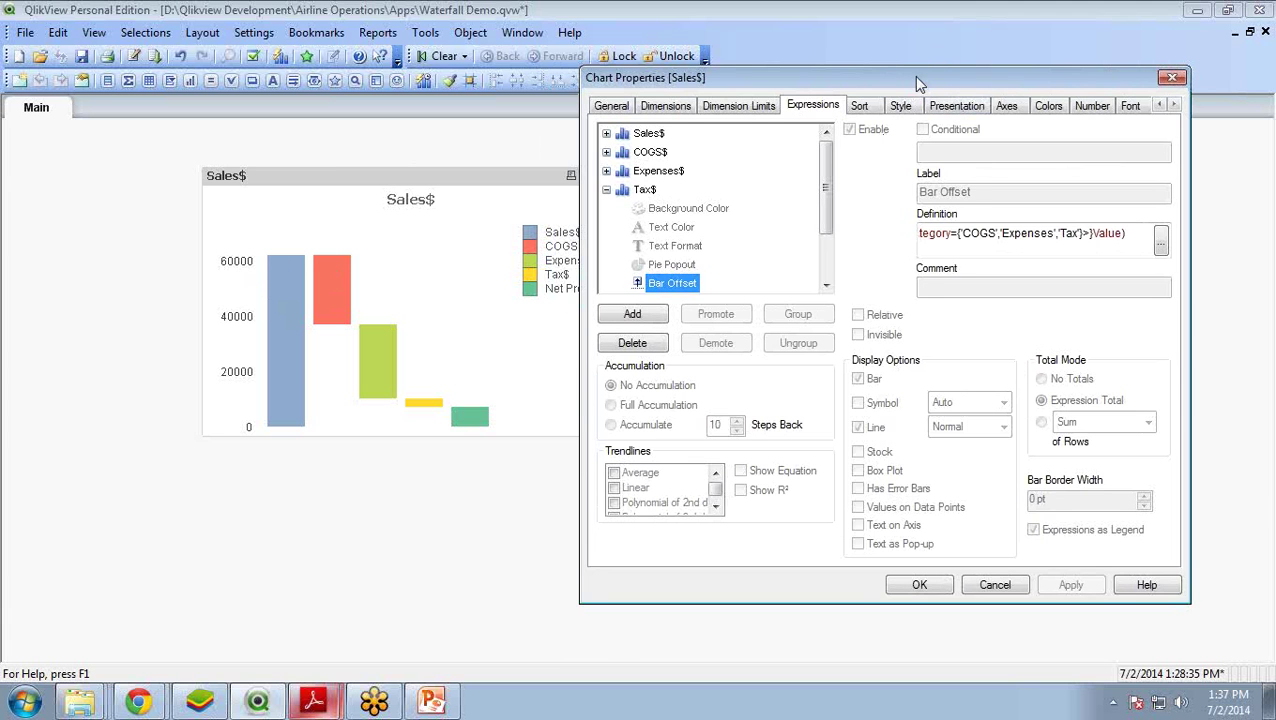
Enable Values on Data Points for the COGS$, Expenses$ and Tax$ expressions, apply it and close the chart properties
{"action": "left_click_drag", "start_coordinate": [913, 76], "coordinate": [696, 70]}
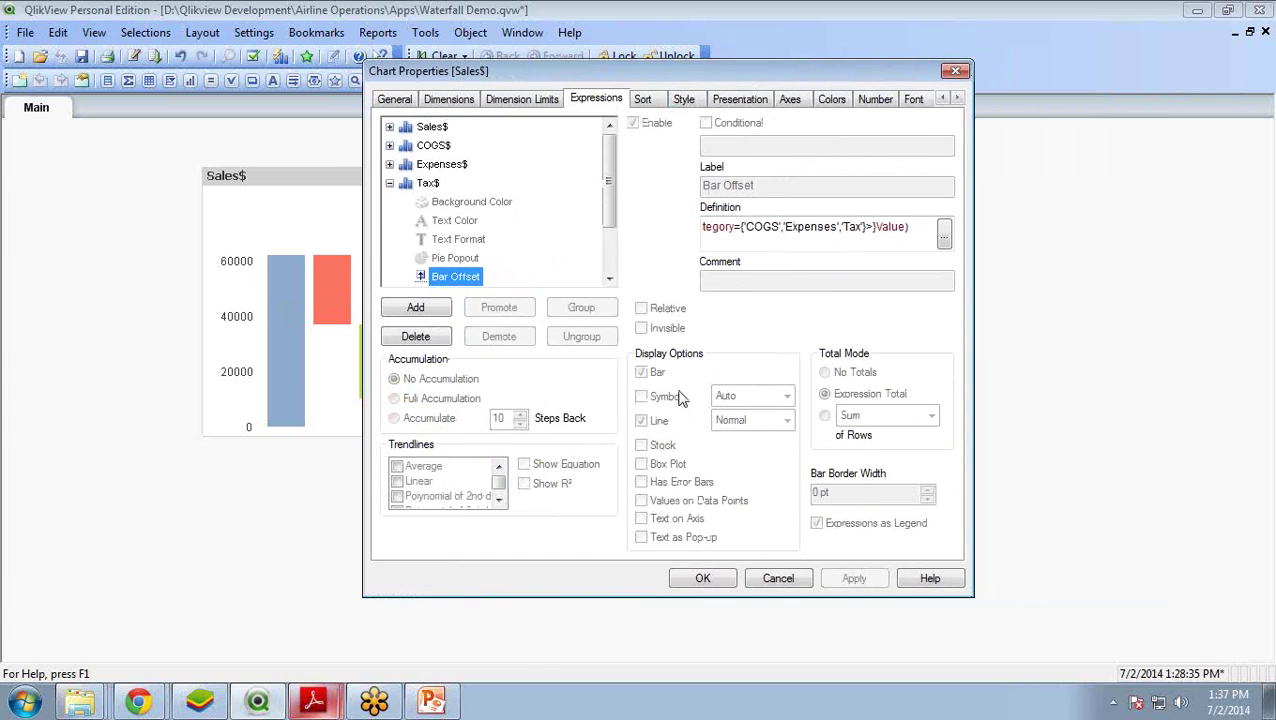
{"action": "left_click", "coordinate": [390, 183]}
{"action": "left_click", "coordinate": [428, 146]}
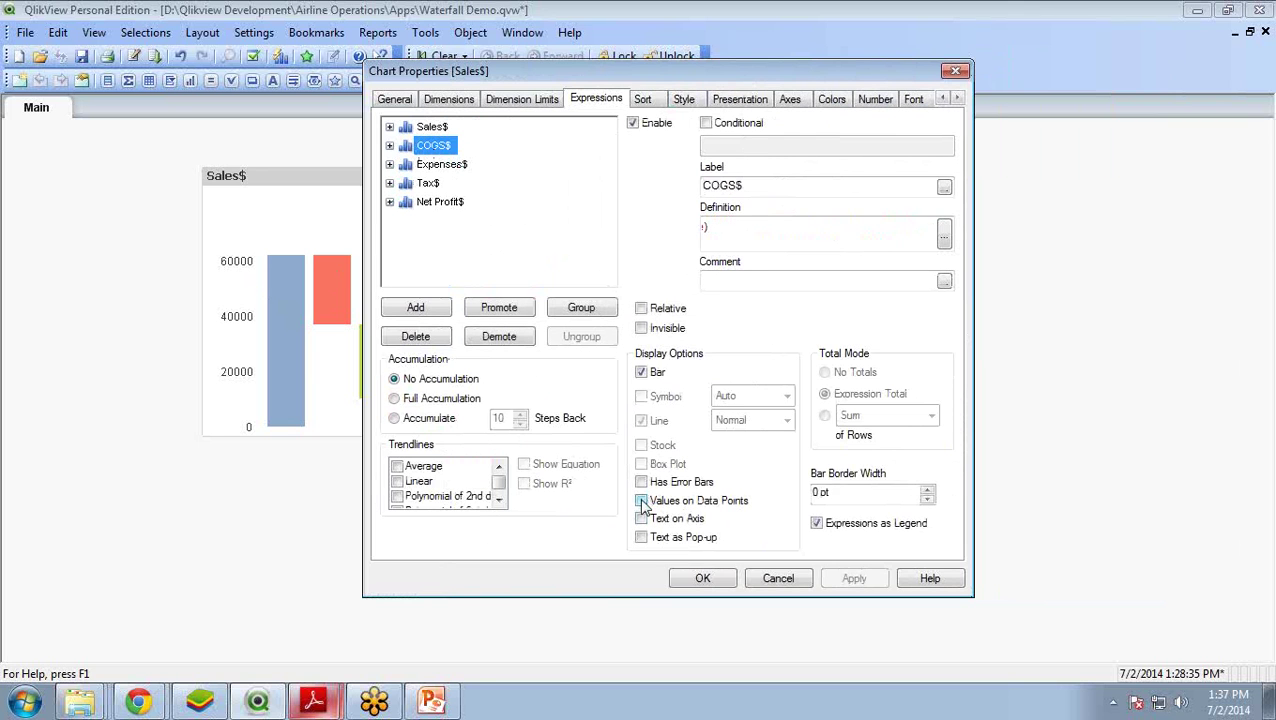
{"action": "left_click", "coordinate": [641, 502]}
{"action": "left_click", "coordinate": [435, 165]}
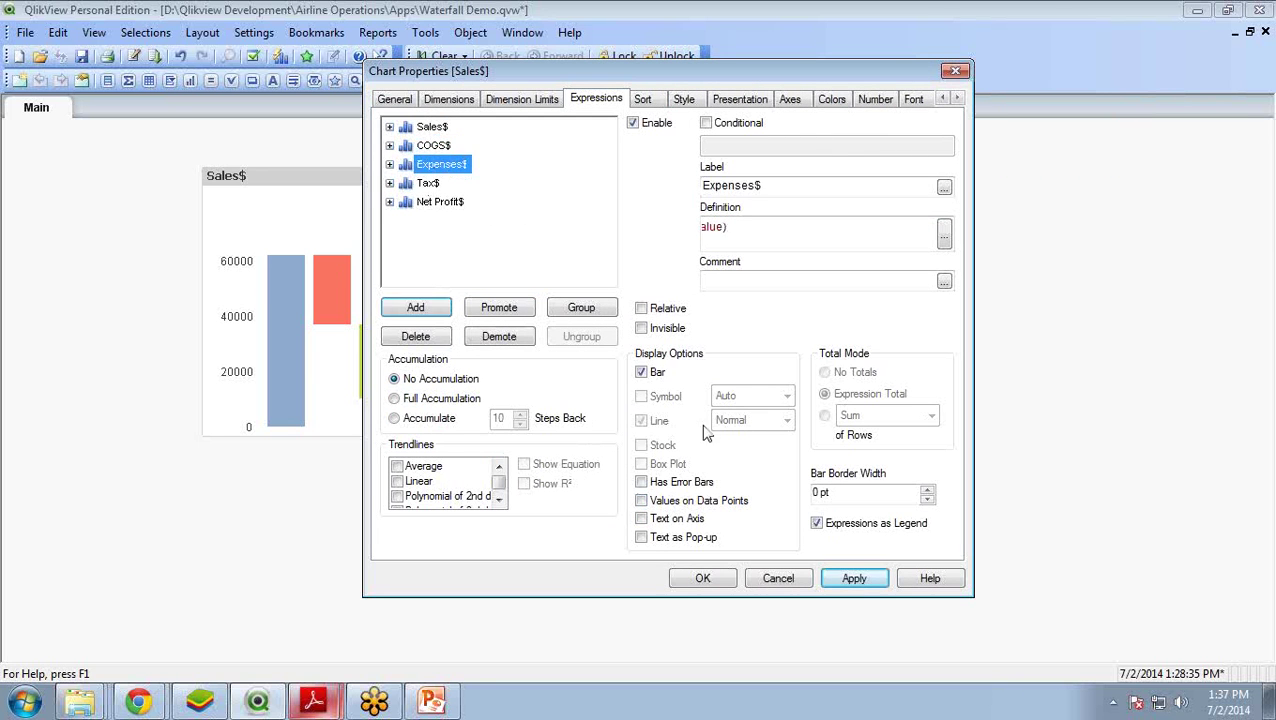
{"action": "left_click", "coordinate": [641, 501]}
{"action": "left_click", "coordinate": [429, 185]}
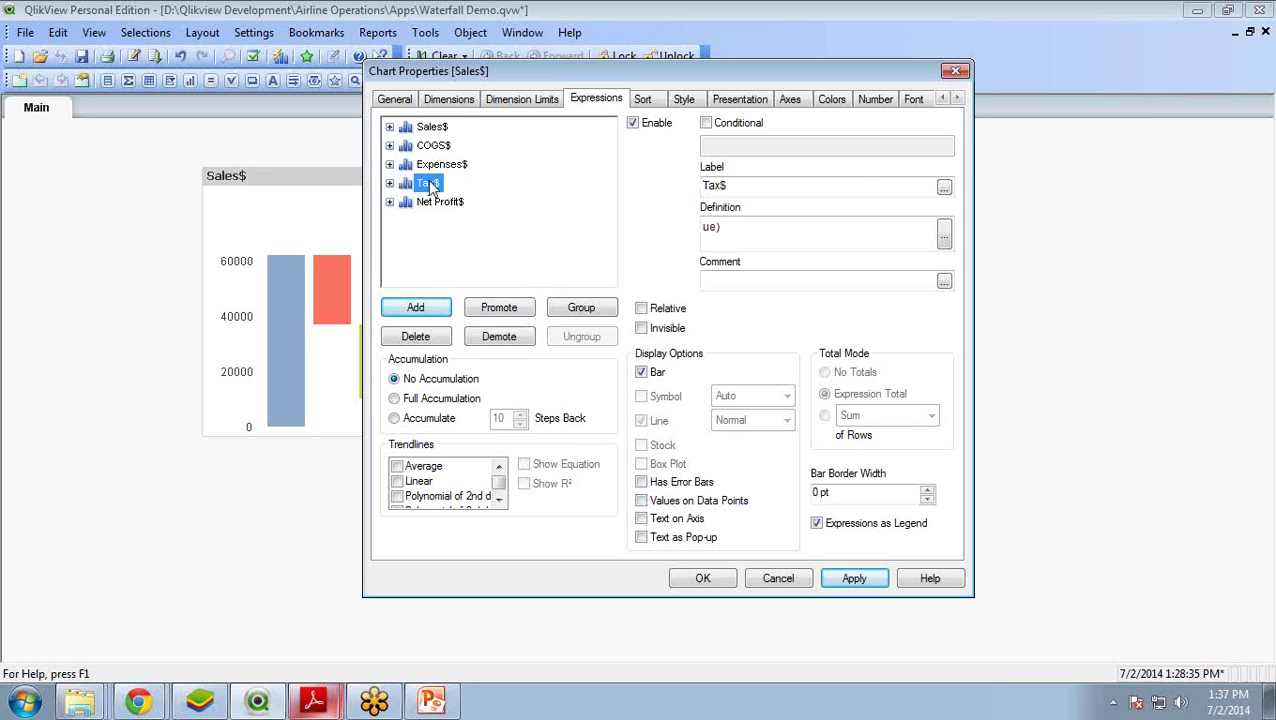
{"action": "left_click", "coordinate": [641, 500]}
{"action": "left_click_drag", "start_coordinate": [580, 75], "coordinate": [885, 67]}
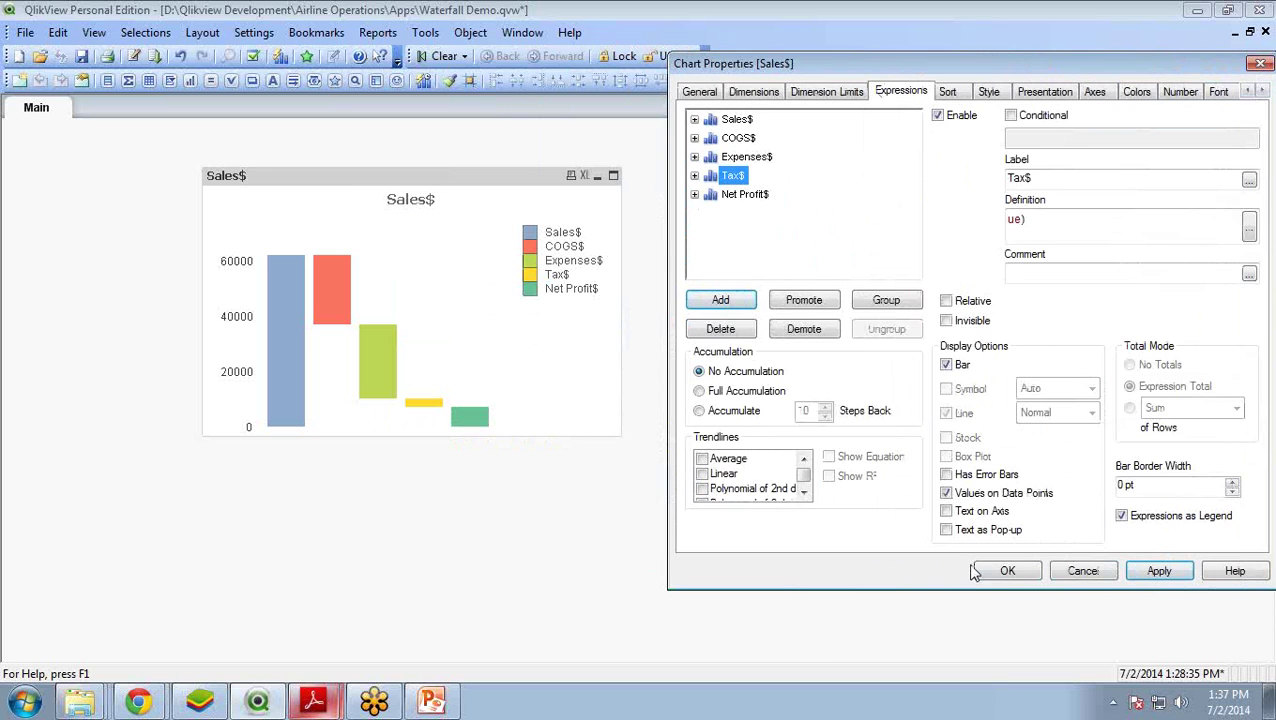
{"action": "left_click", "coordinate": [1155, 571]}
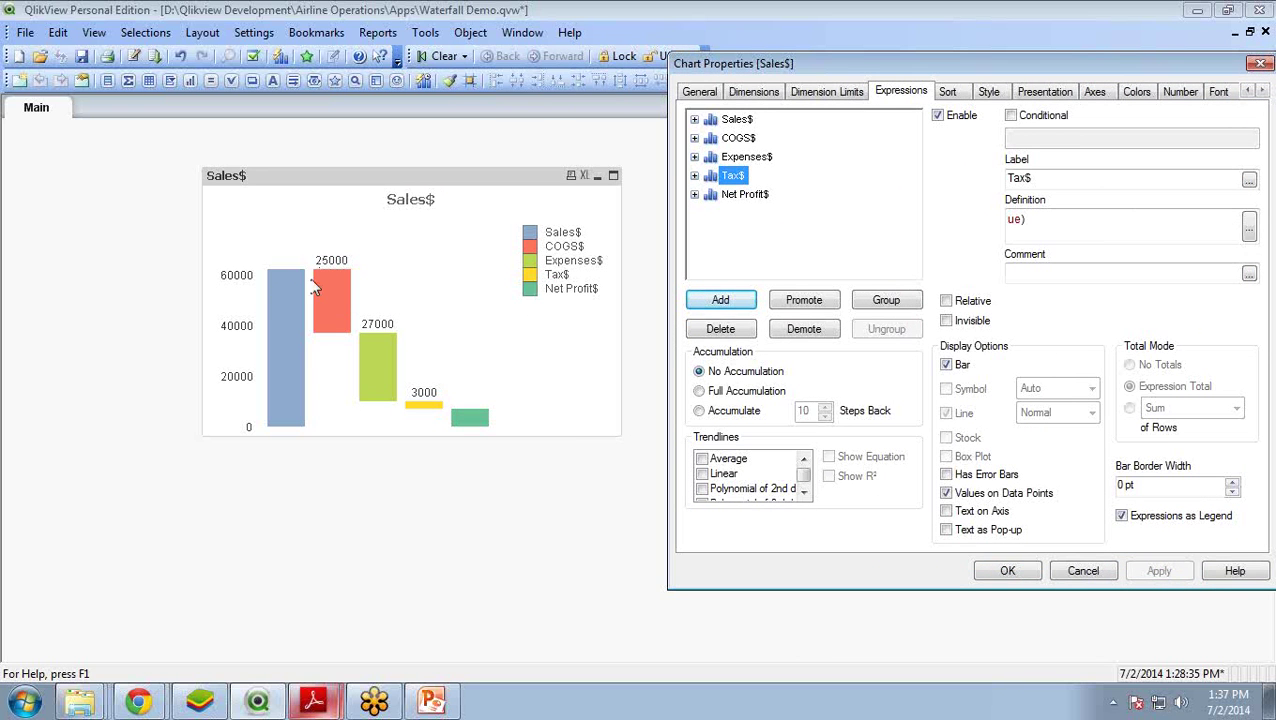
{"action": "mouse_move", "coordinate": [995, 73]}
{"action": "left_mouse_down"}
{"action": "mouse_move", "coordinate": [970, 75]}
{"action": "mouse_move", "coordinate": [981, 72]}
{"action": "left_mouse_up"}
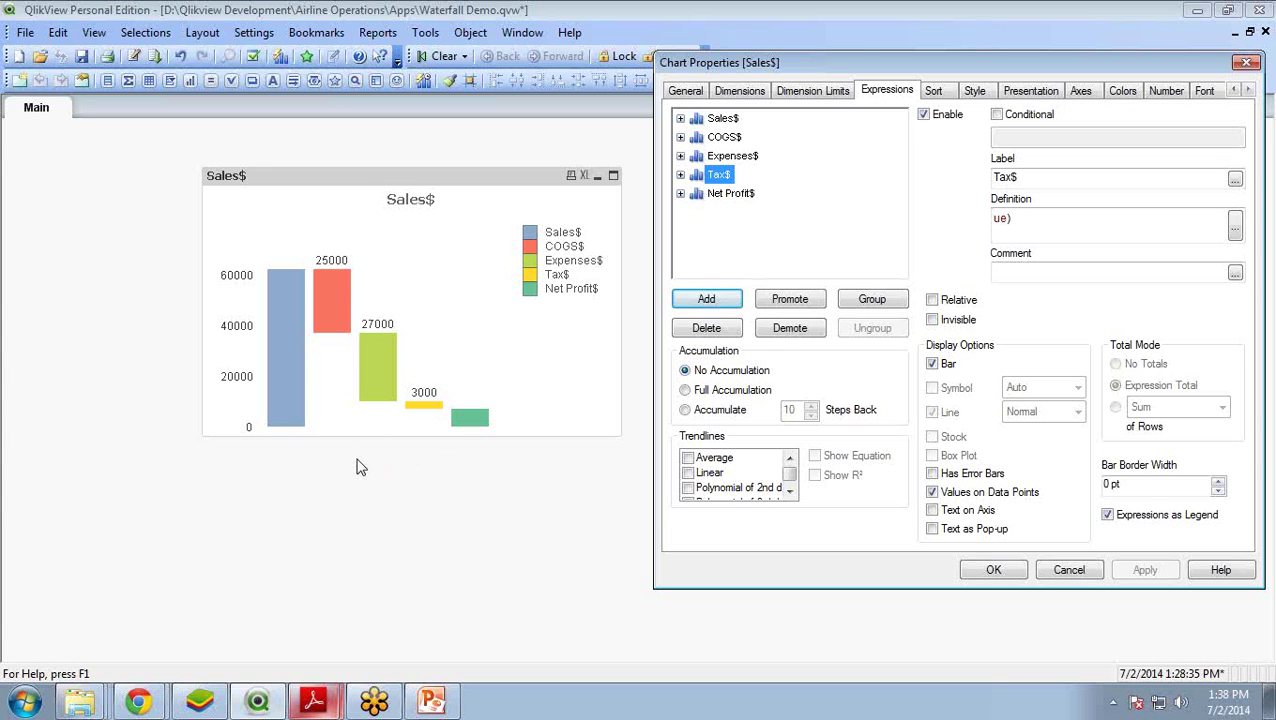
{"action": "key", "text": "Escape"}
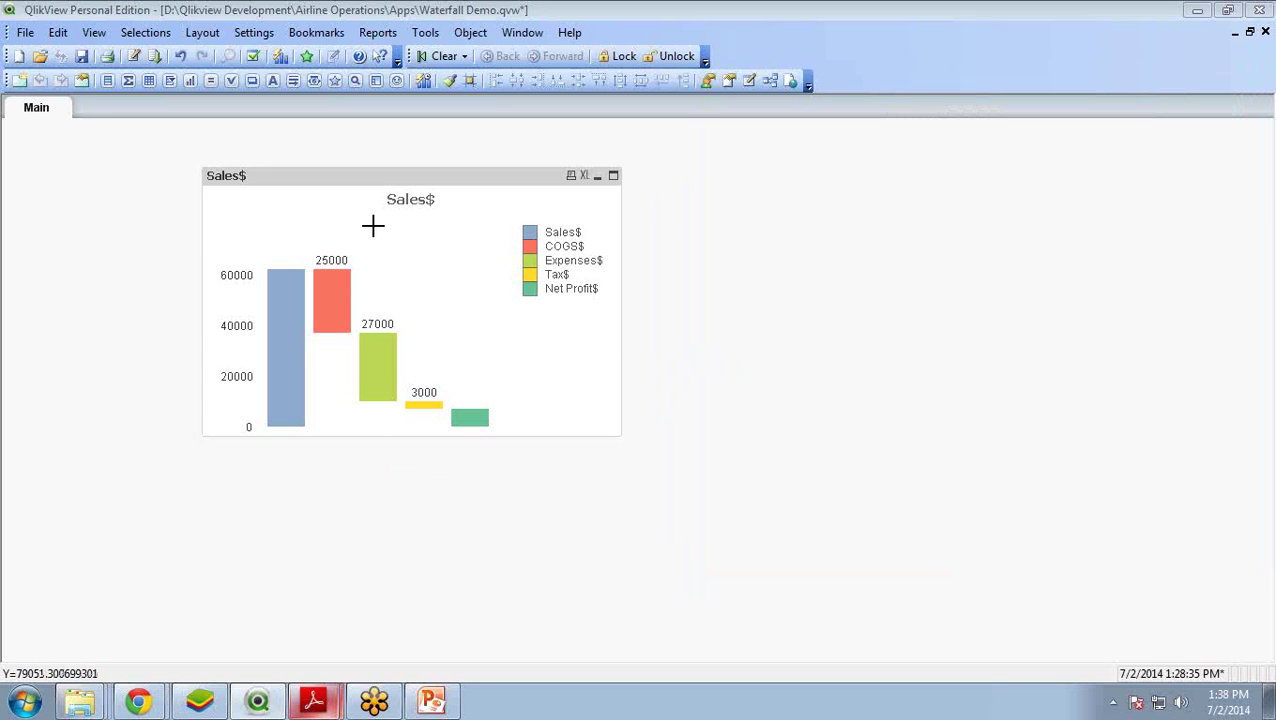
Turn off Show Legend in the bar chart's presentation properties, apply the change and close the properties
{"action": "right_click", "coordinate": [302, 215]}
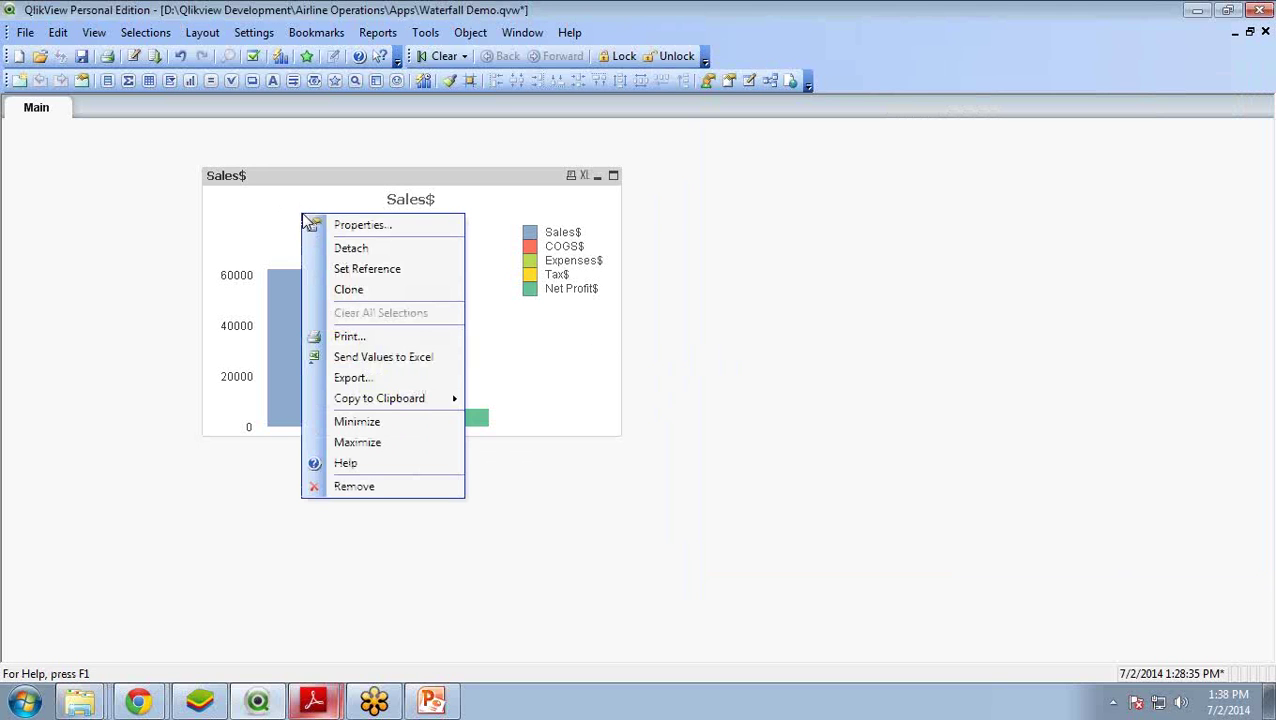
{"action": "left_click", "coordinate": [337, 228]}
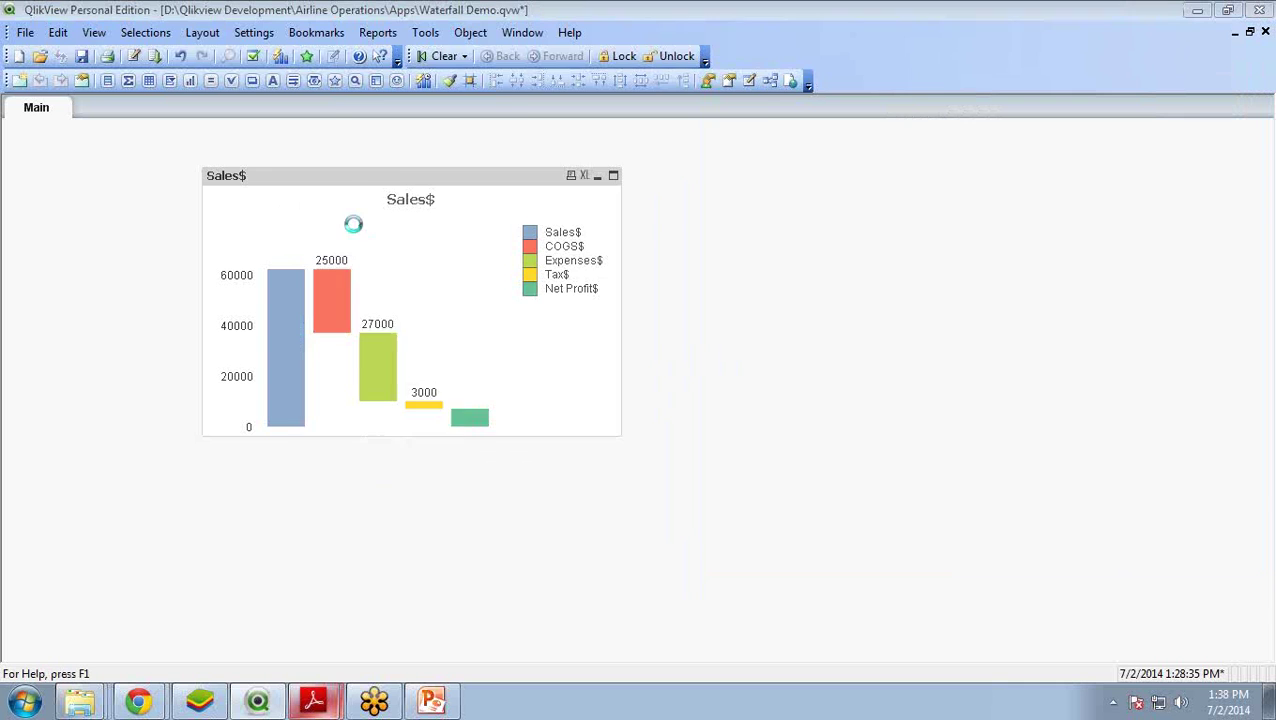
{"action": "left_click", "coordinate": [654, 113]}
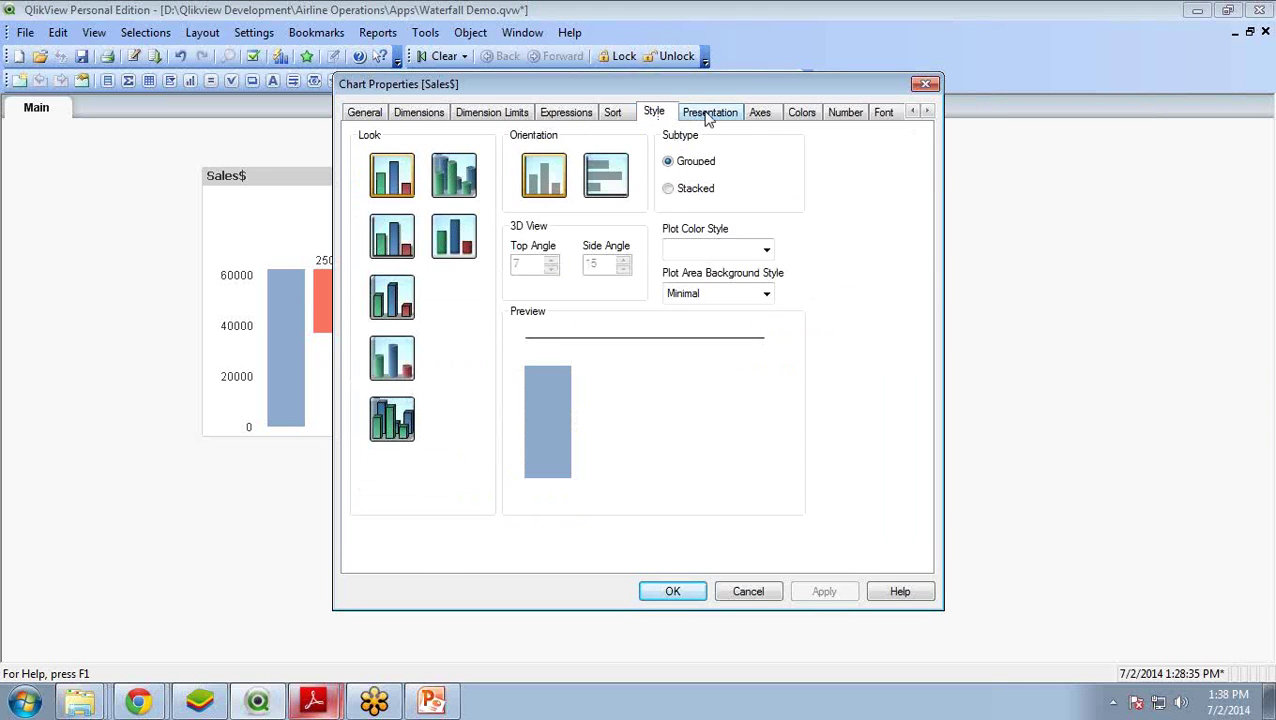
{"action": "left_click", "coordinate": [706, 116]}
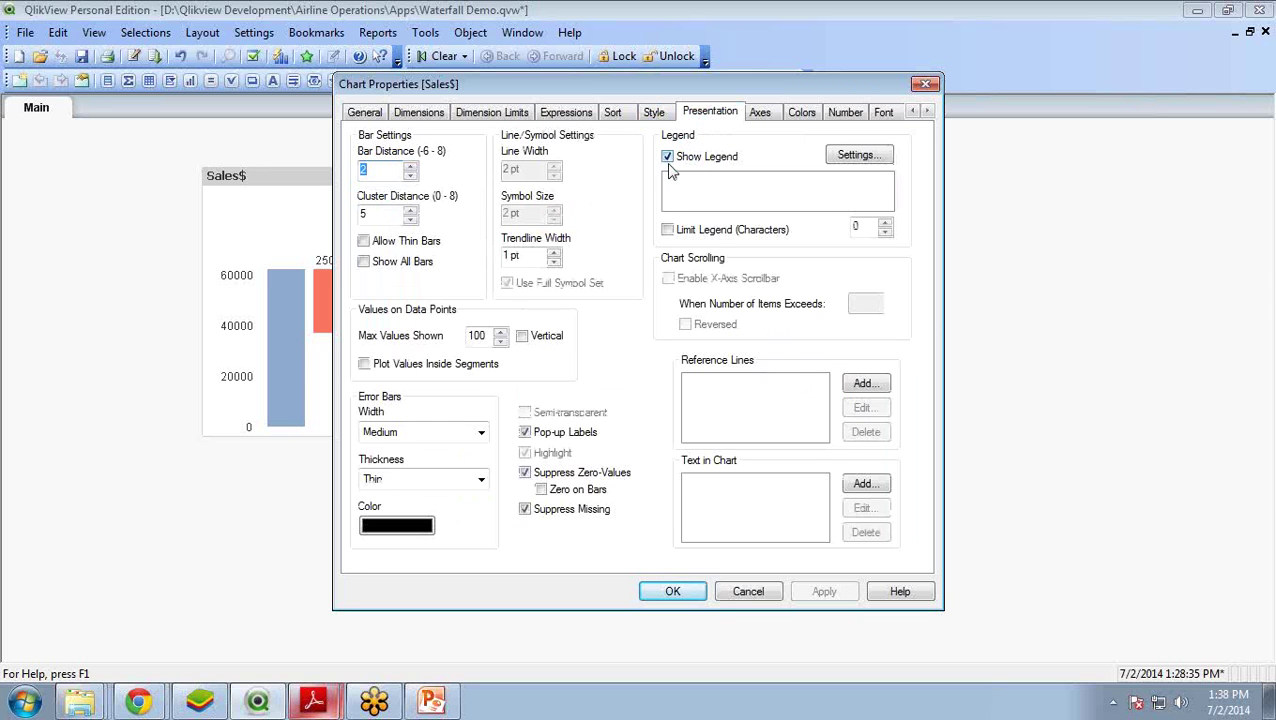
{"action": "left_click", "coordinate": [667, 157]}
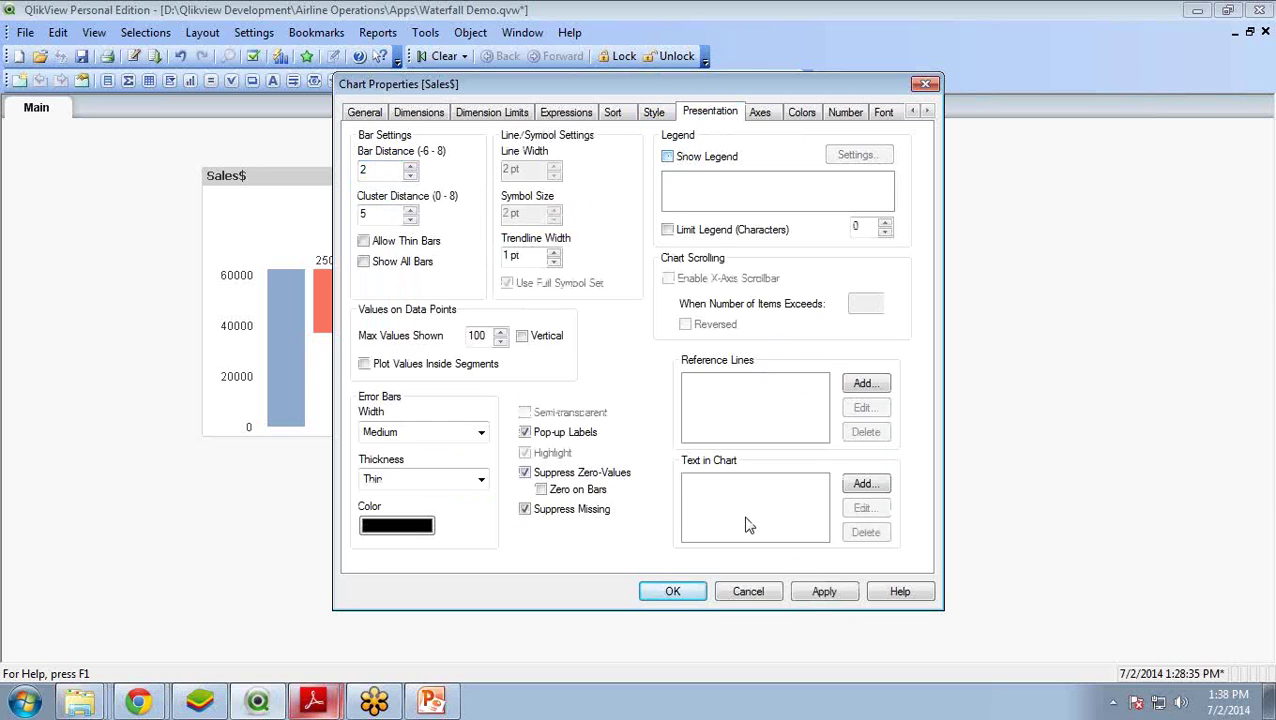
{"action": "left_click", "coordinate": [822, 592]}
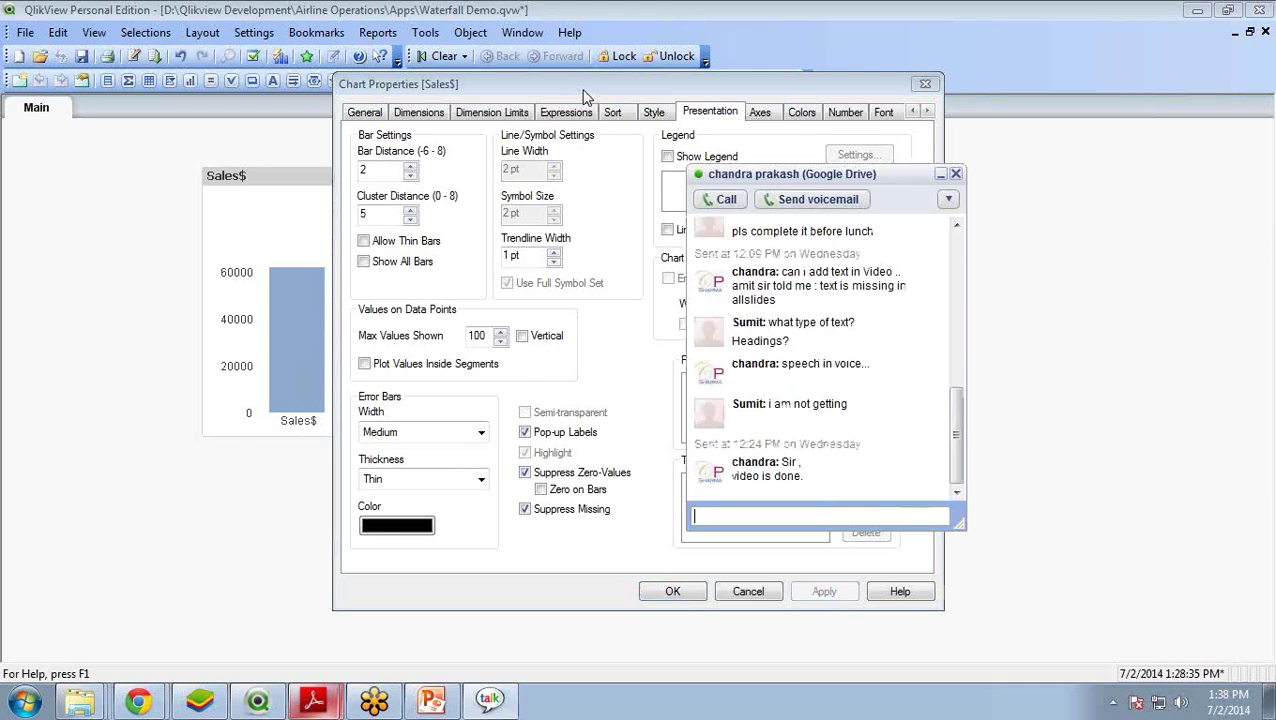
{"action": "left_click_drag", "start_coordinate": [581, 89], "coordinate": [853, 92]}
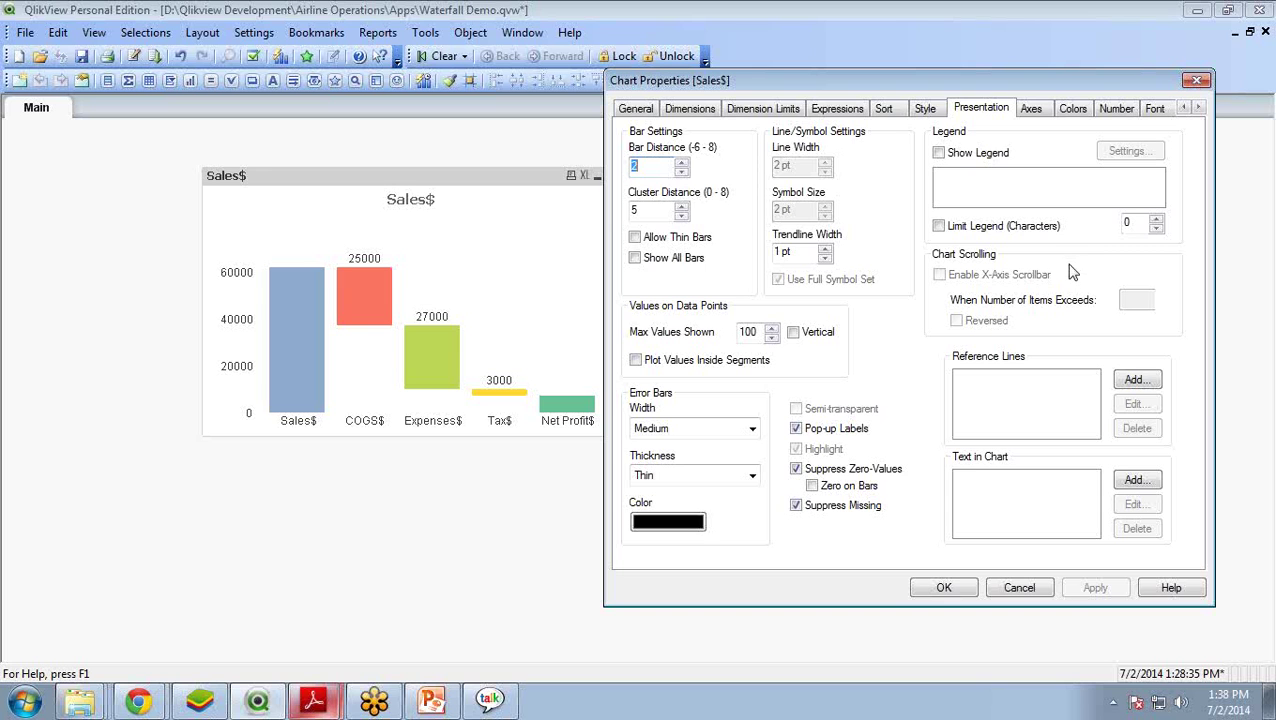
{"action": "key", "text": "Return"}
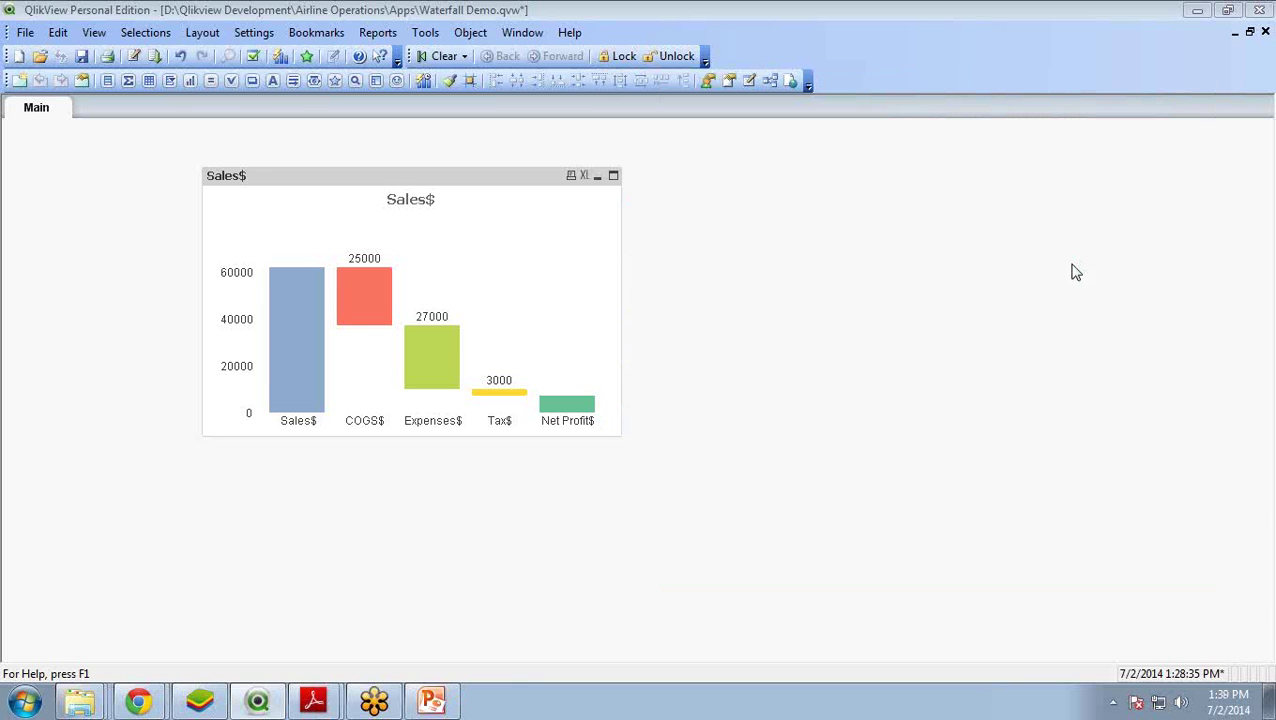